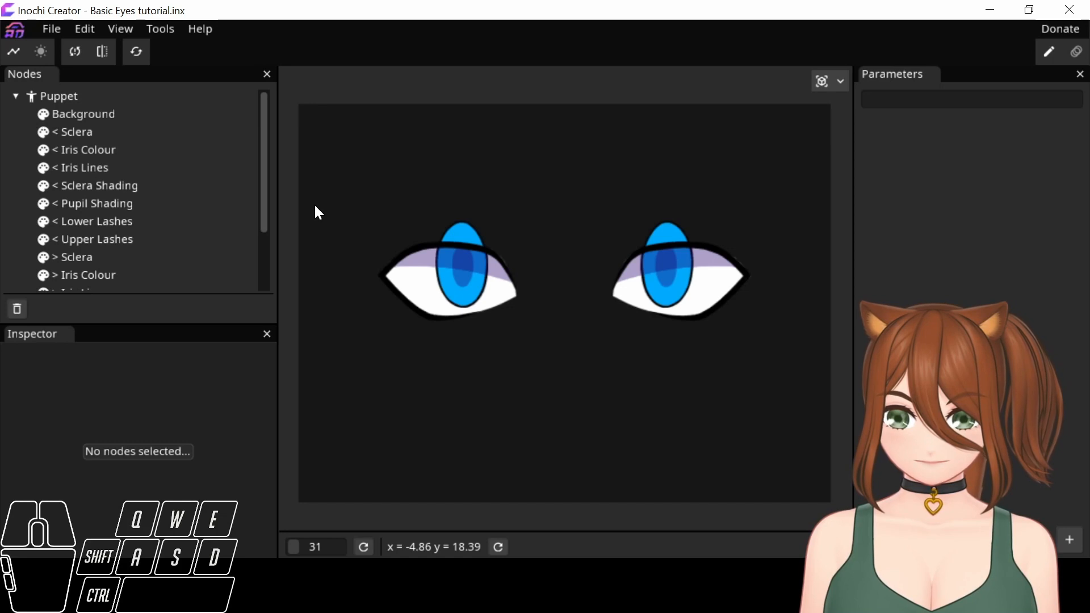
left_click_drag(266, 172, 271, 126)
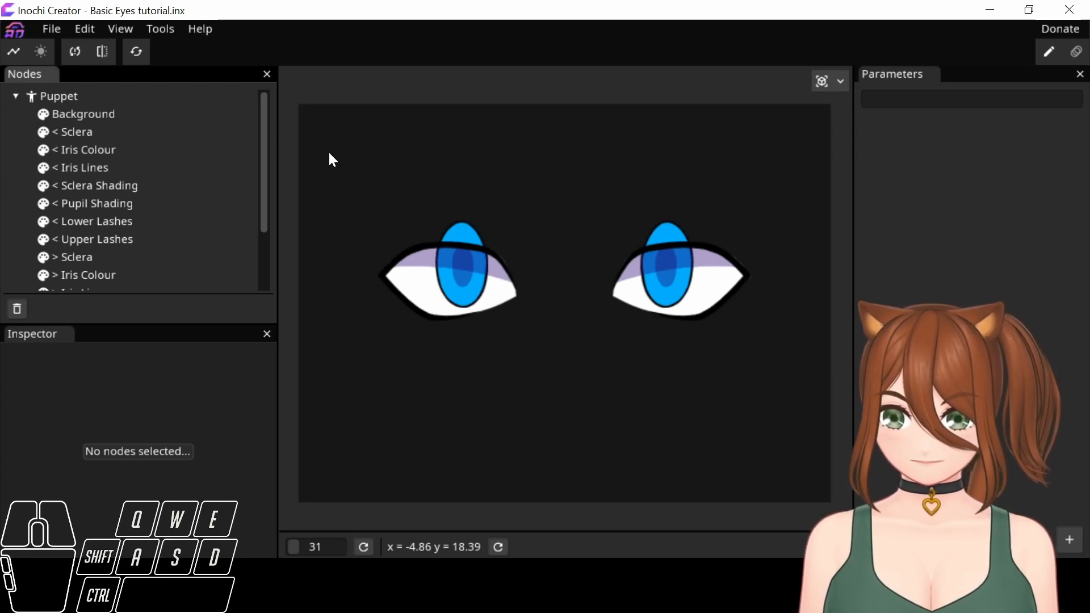
left_click_drag(263, 155, 235, 182)
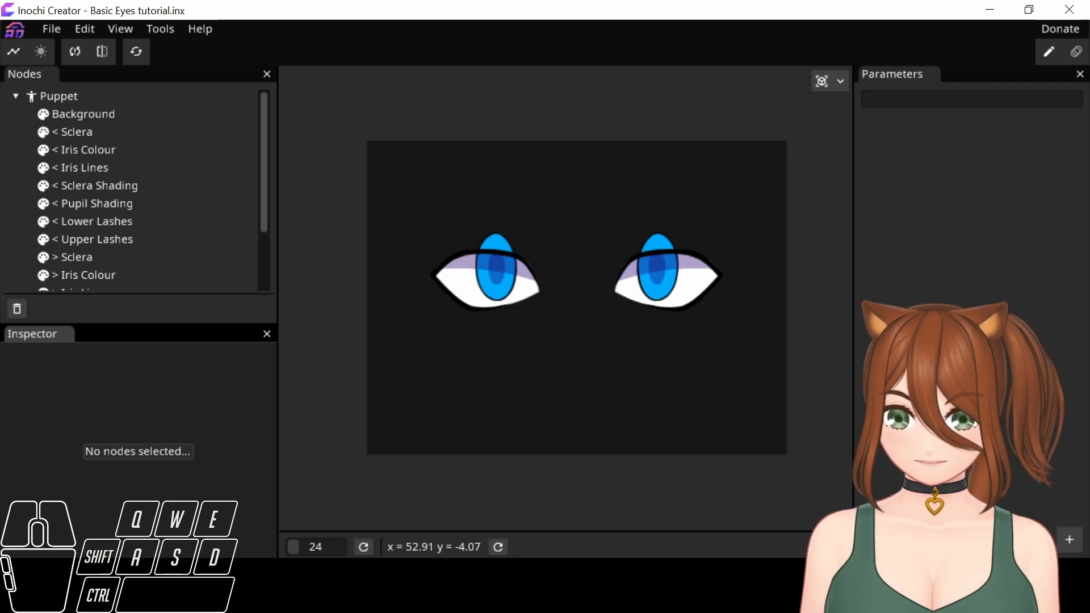
scroll(590, 278, "up", 4)
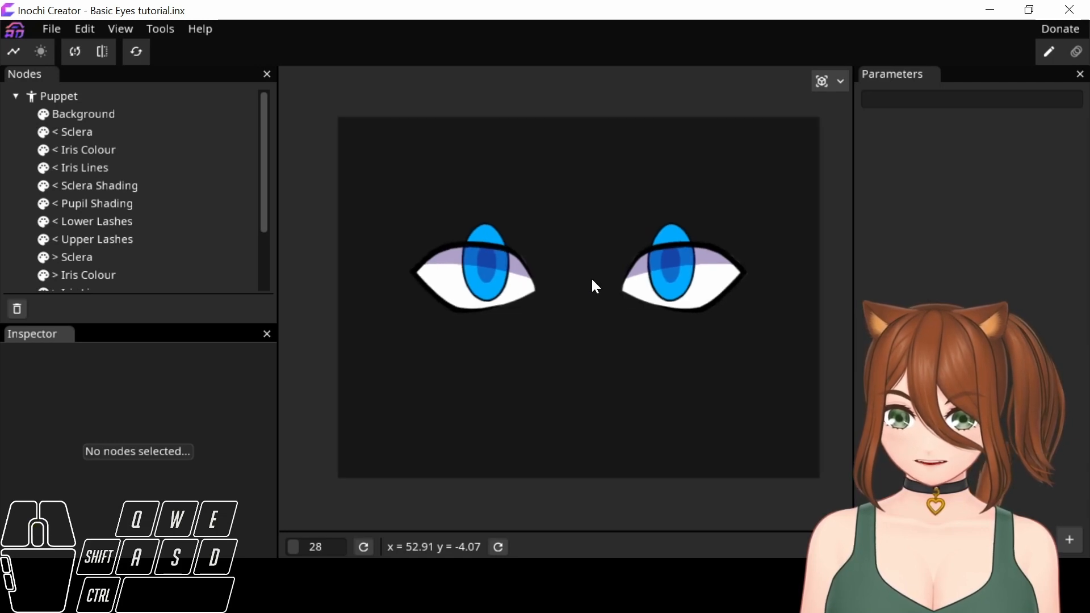
scroll(592, 280, "up", 3)
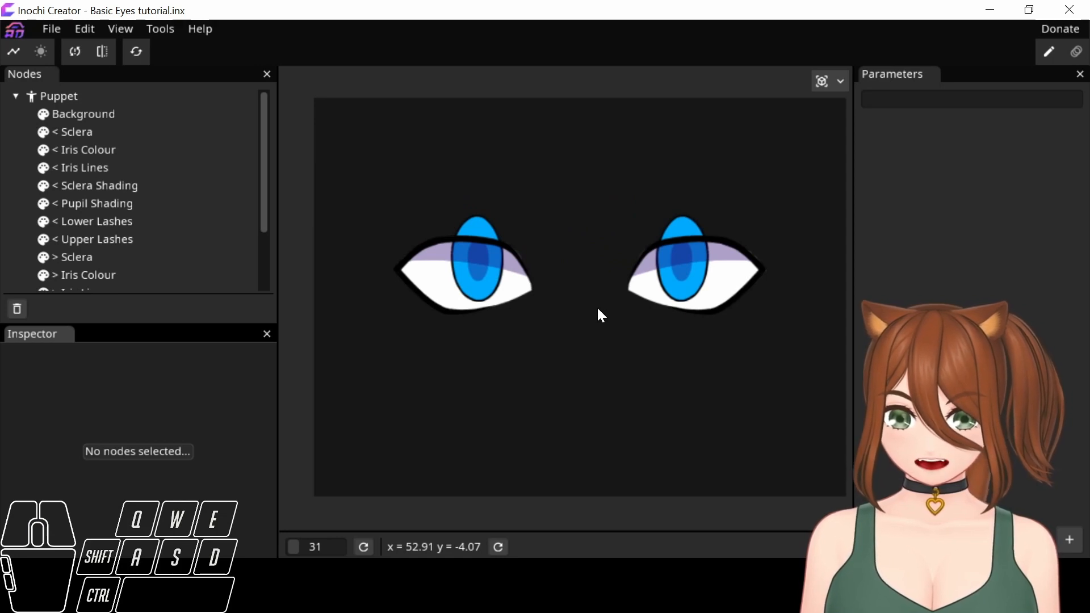
mouse_move(270, 165)
left_mouse_down()
mouse_move(253, 315)
mouse_move(265, 335)
mouse_move(240, 148)
left_mouse_up()
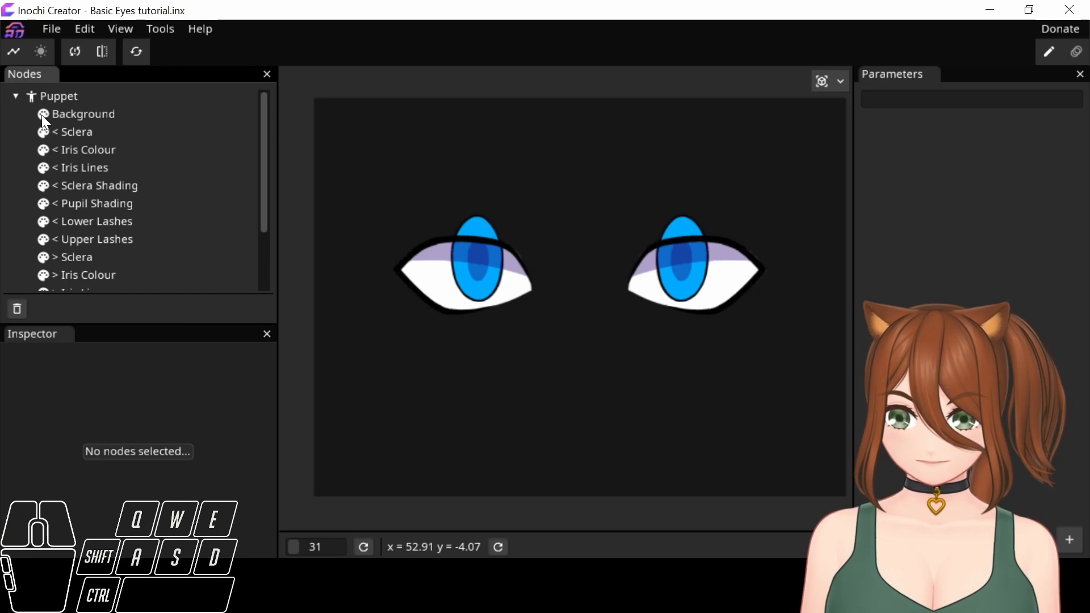
Delete the Background part from the puppet
left_click(67, 113)
right_click(87, 115)
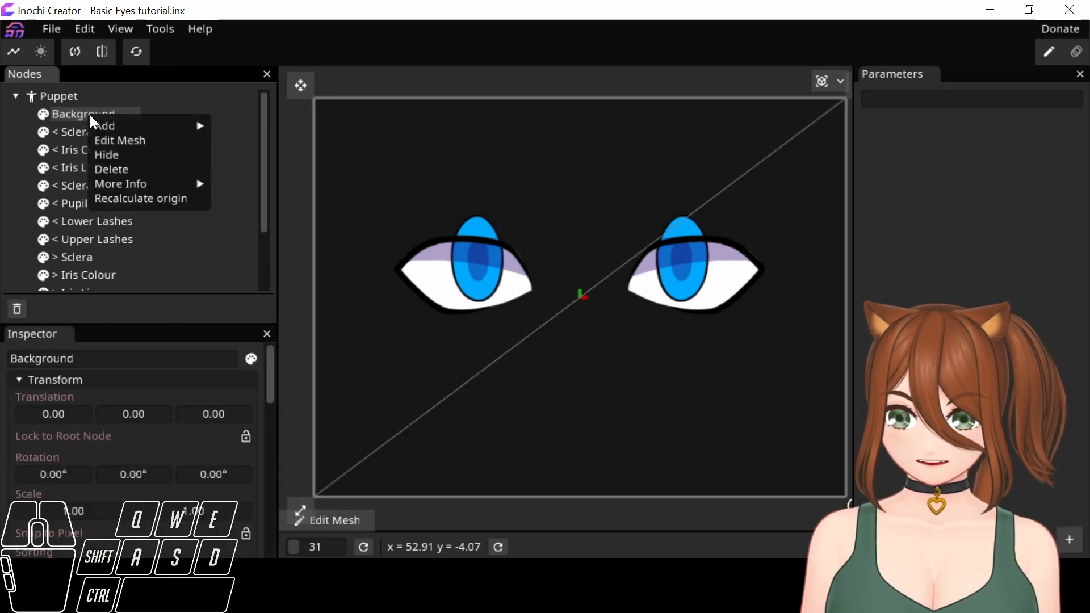
left_click(124, 169)
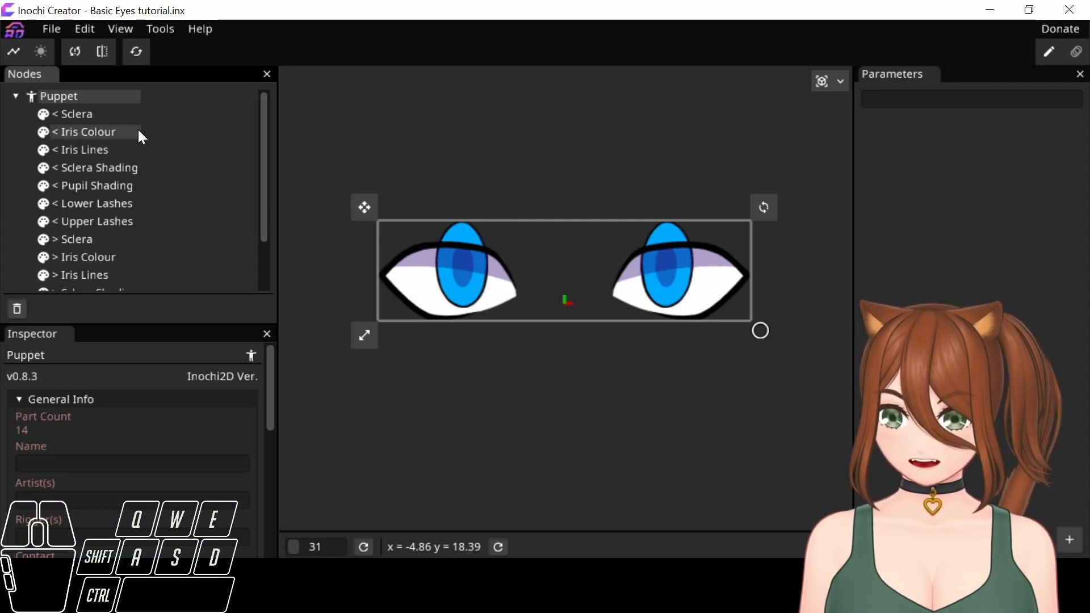
Examine the "< Sclera" part and the Puppet root's information, physics and rendering settings, and try the puppet's rotation handle
left_click(112, 118)
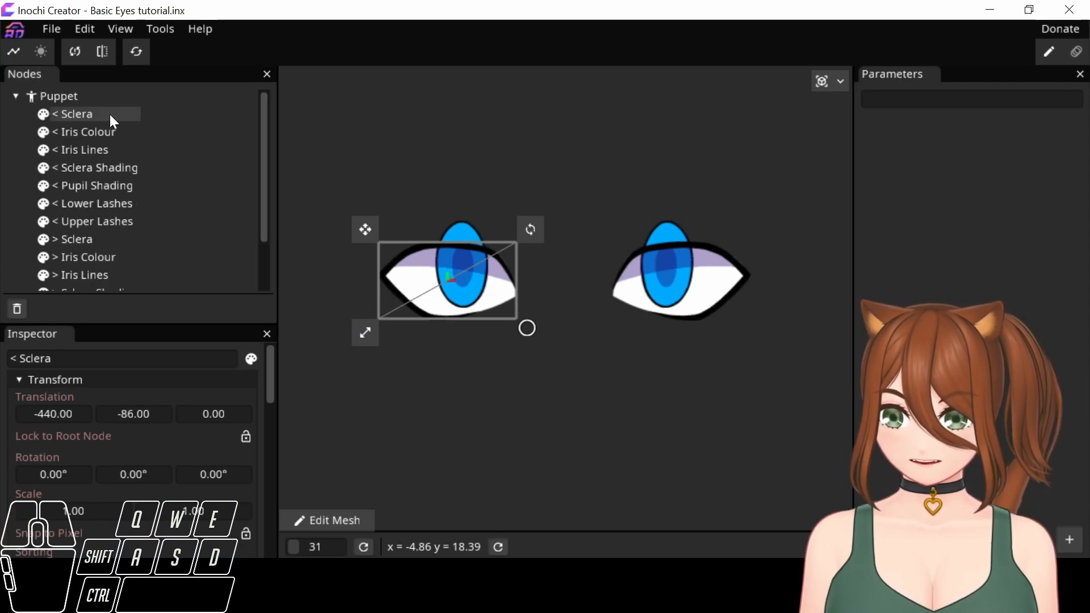
left_click(78, 96)
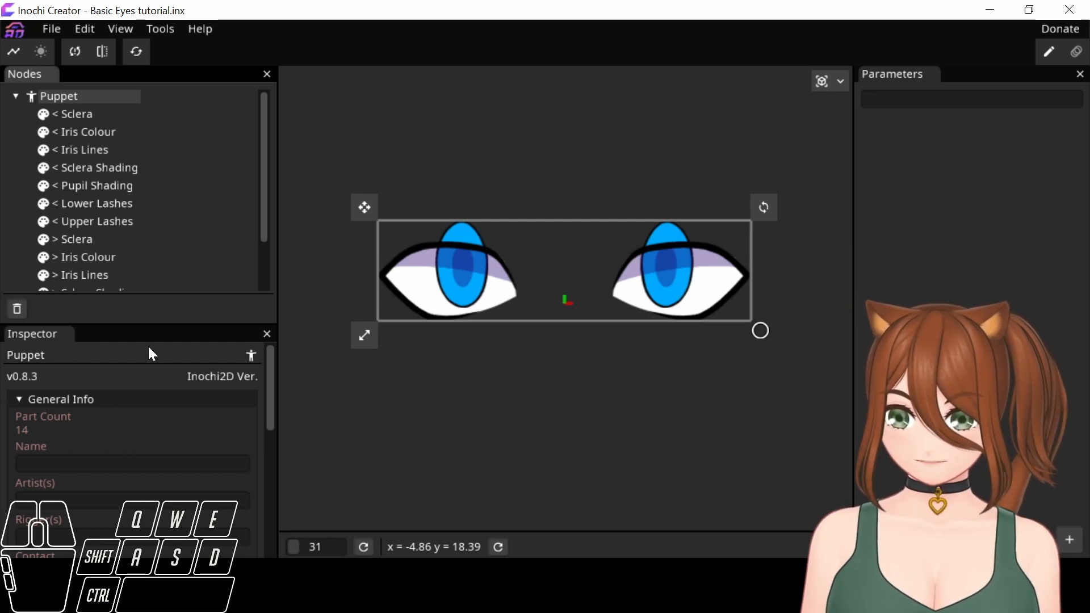
left_click_drag(270, 364, 266, 520)
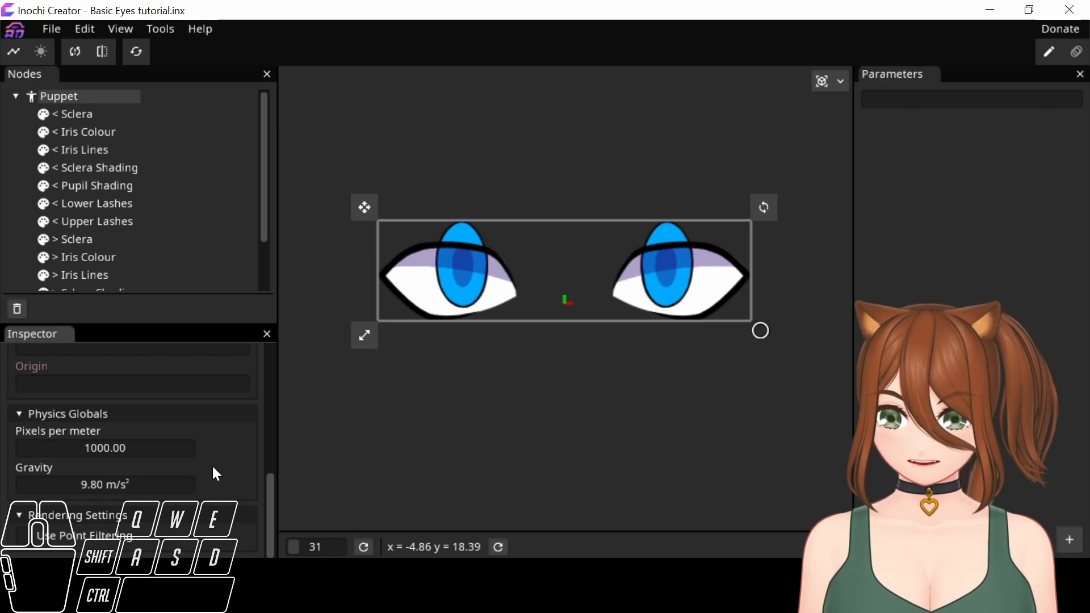
scroll(212, 464, "up", 10)
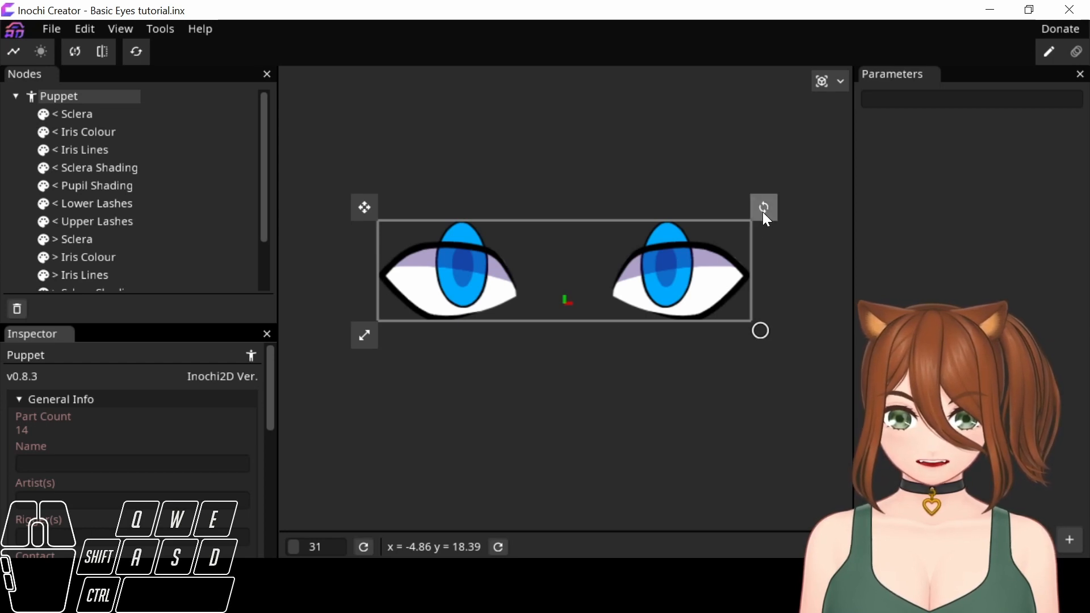
left_click_drag(764, 208, 730, 138)
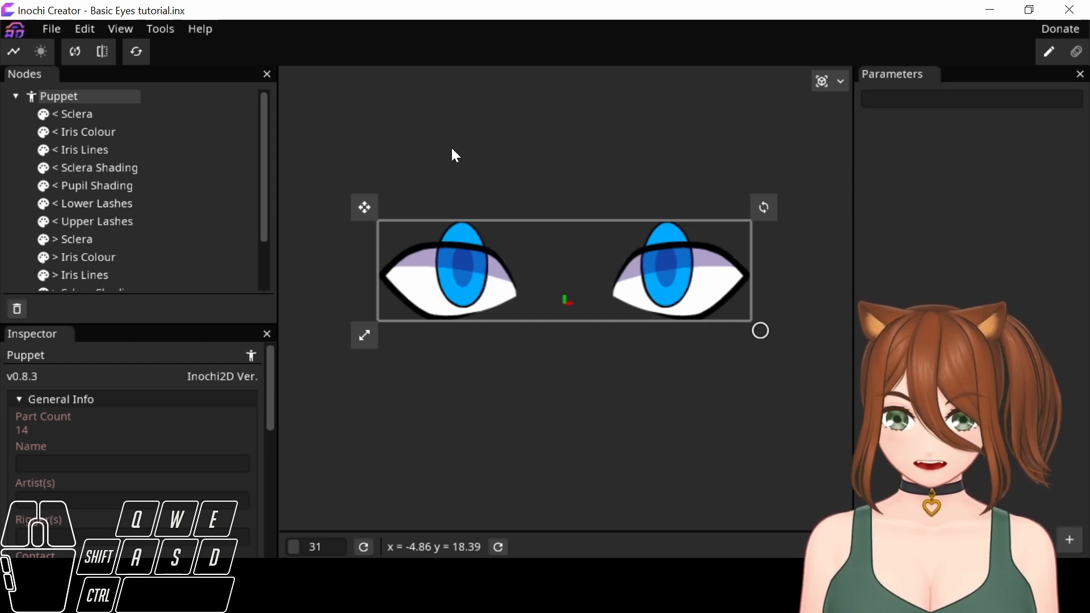
Add a plain Node directly under the Puppet root and focus the view on it
right_click(59, 94)
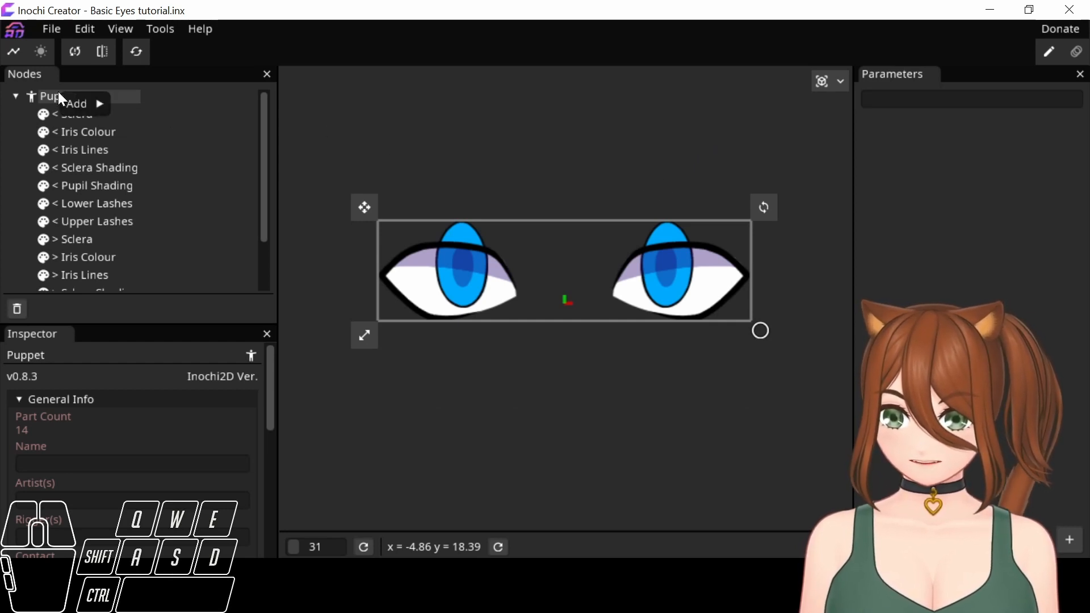
left_click(52, 100)
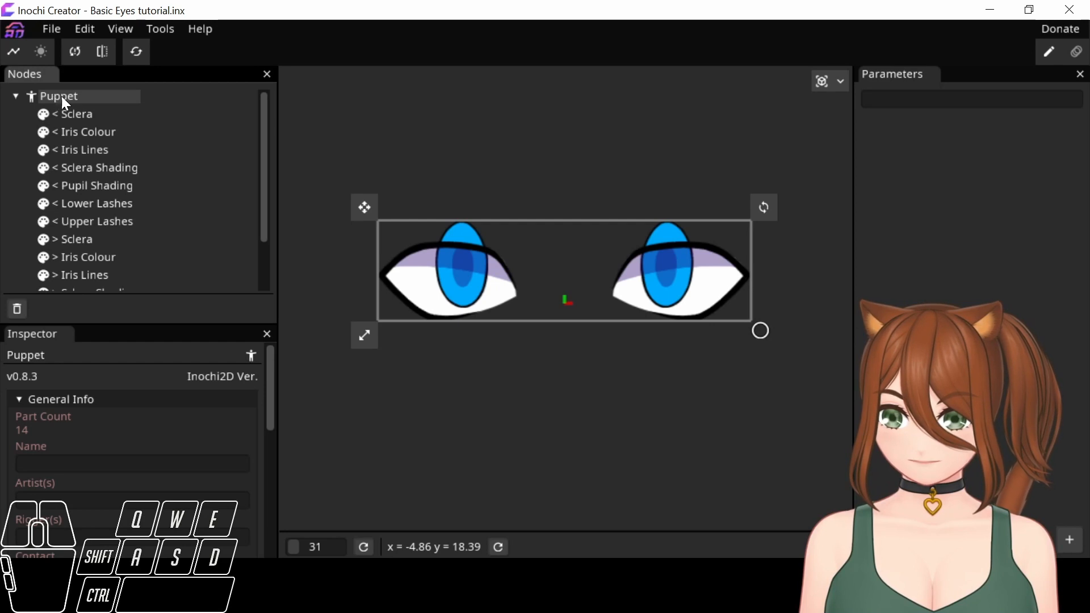
right_click(64, 97)
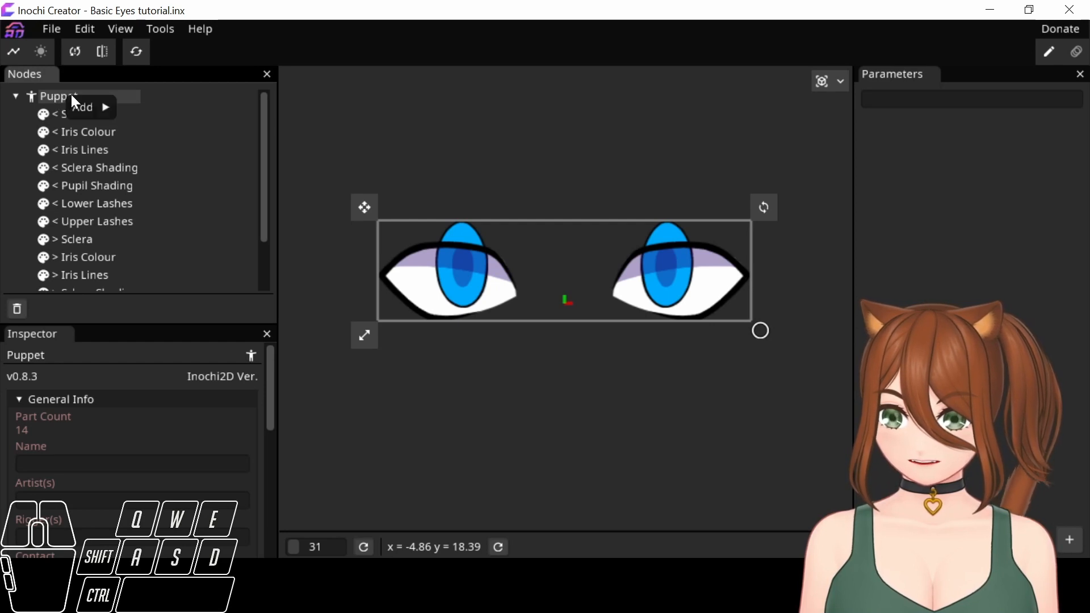
mouse_move(91, 108)
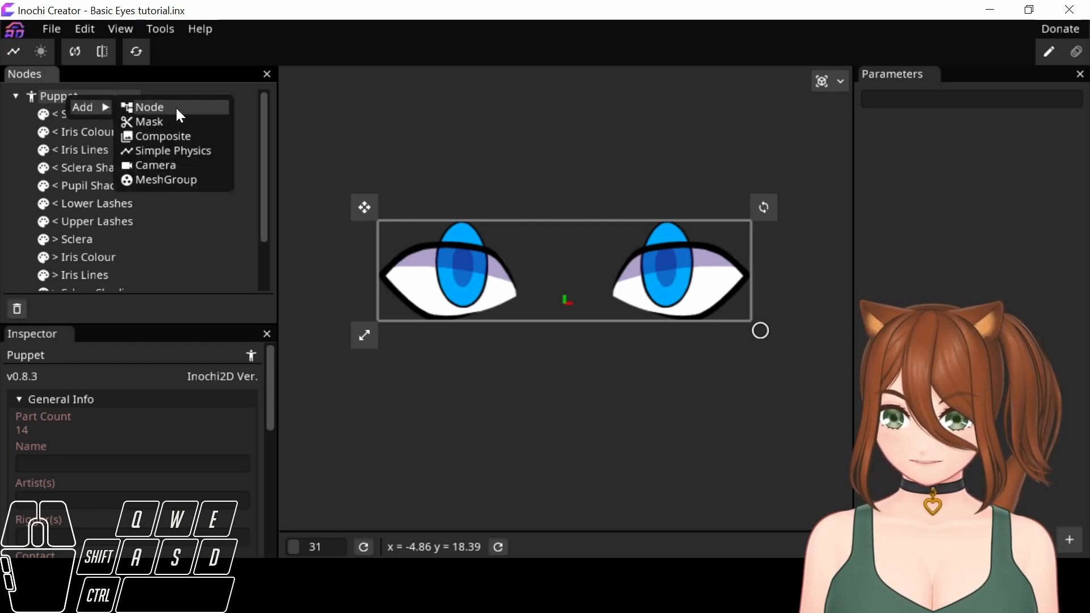
left_click(176, 107)
double_click(111, 115)
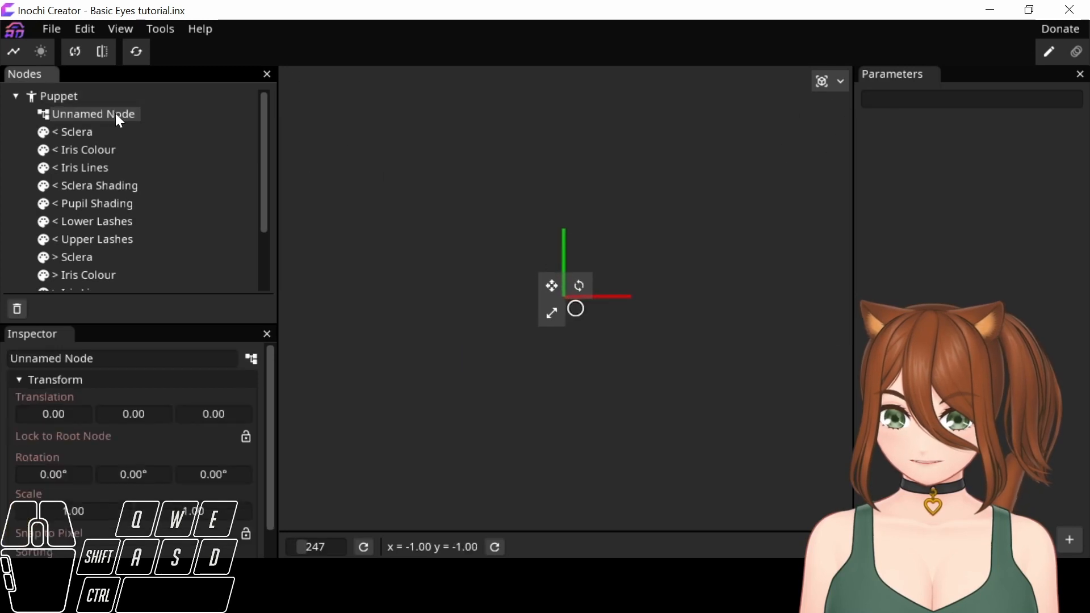
Rename the new node "> Eye" and move it to about X 184, Y -23, at the inner corner of the ">" eye
scroll(404, 226, "down", 3)
scroll(417, 241, "down", 5)
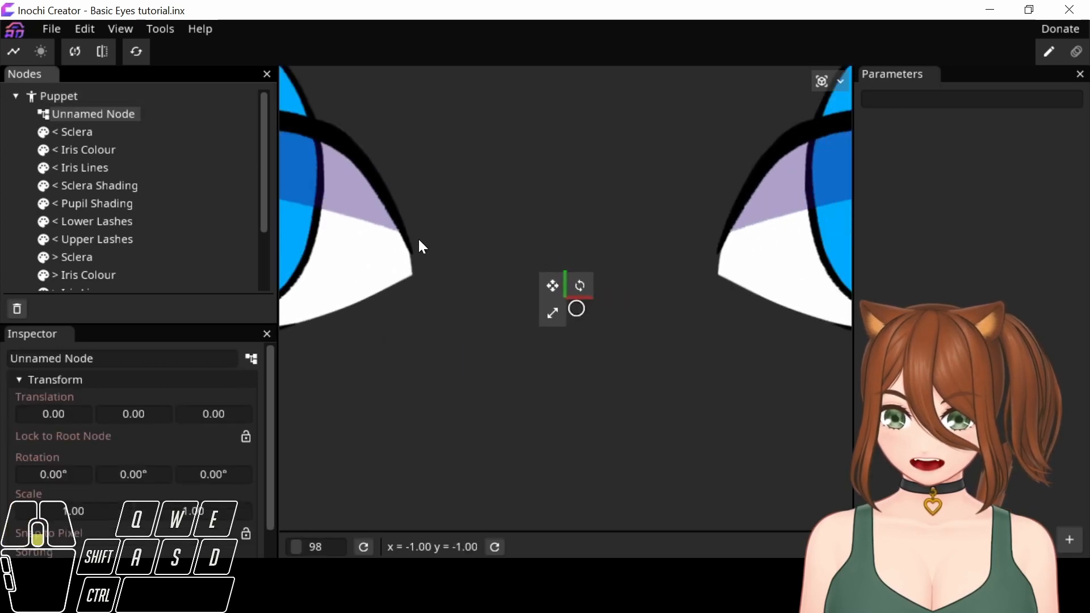
scroll(420, 266, "down", 3)
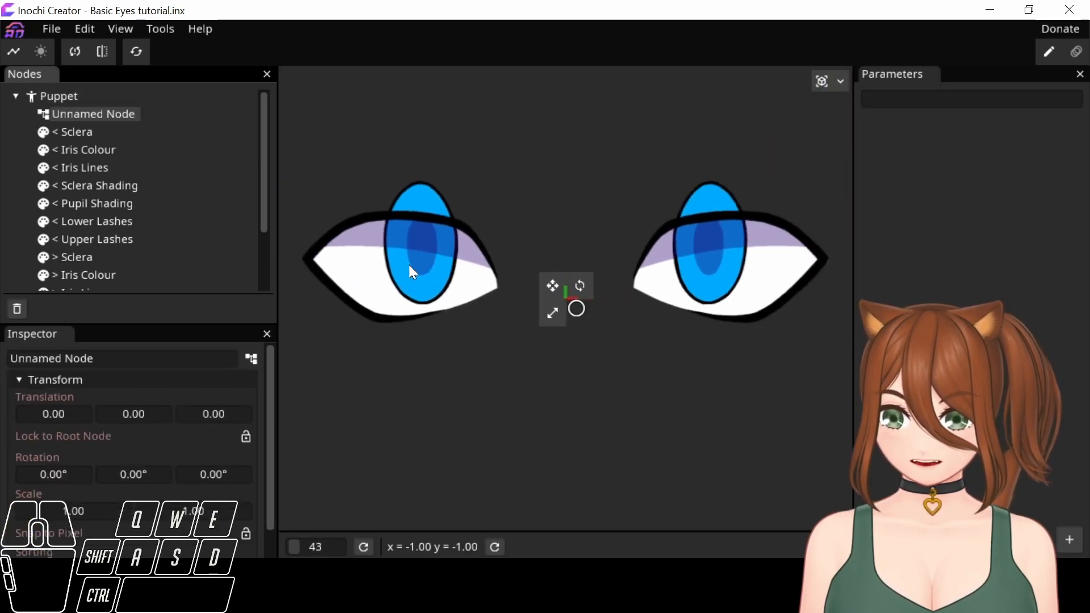
left_click(121, 356)
left_click_drag(120, 356, 13, 359)
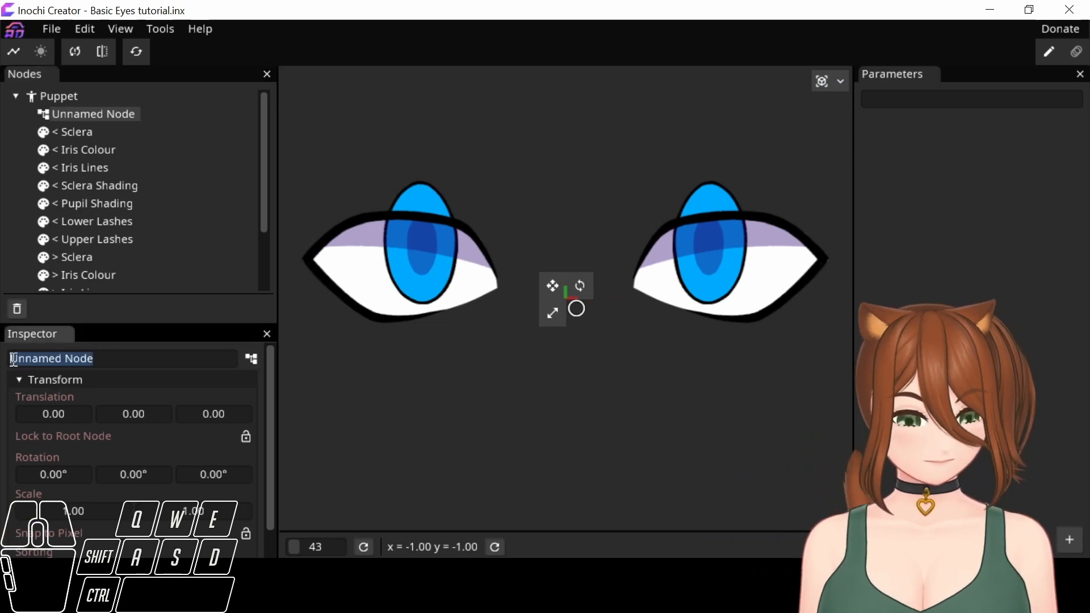
key("BackSpace")
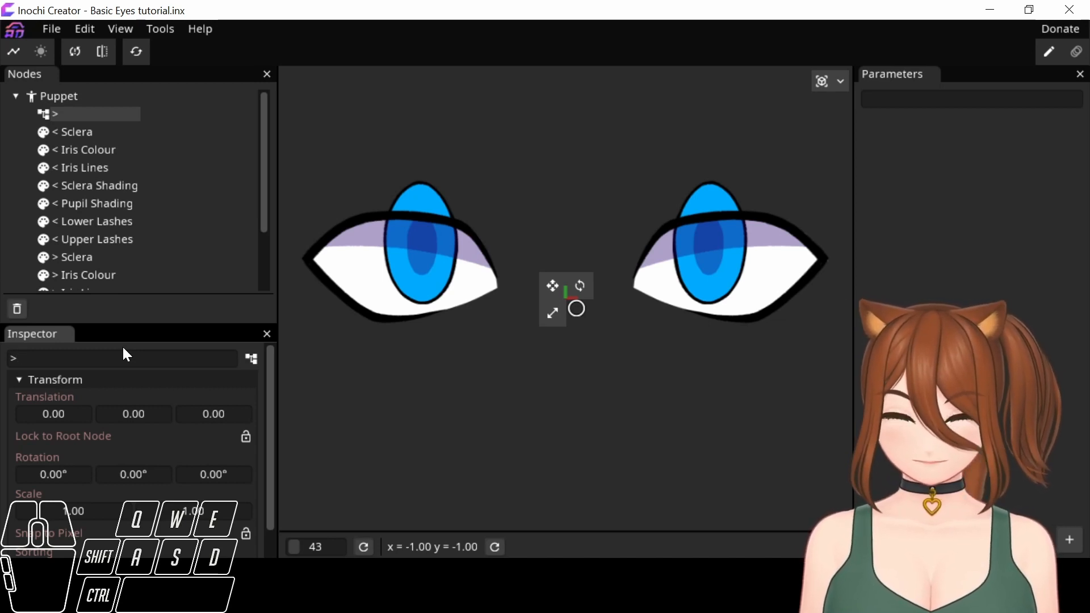
type("Eye")
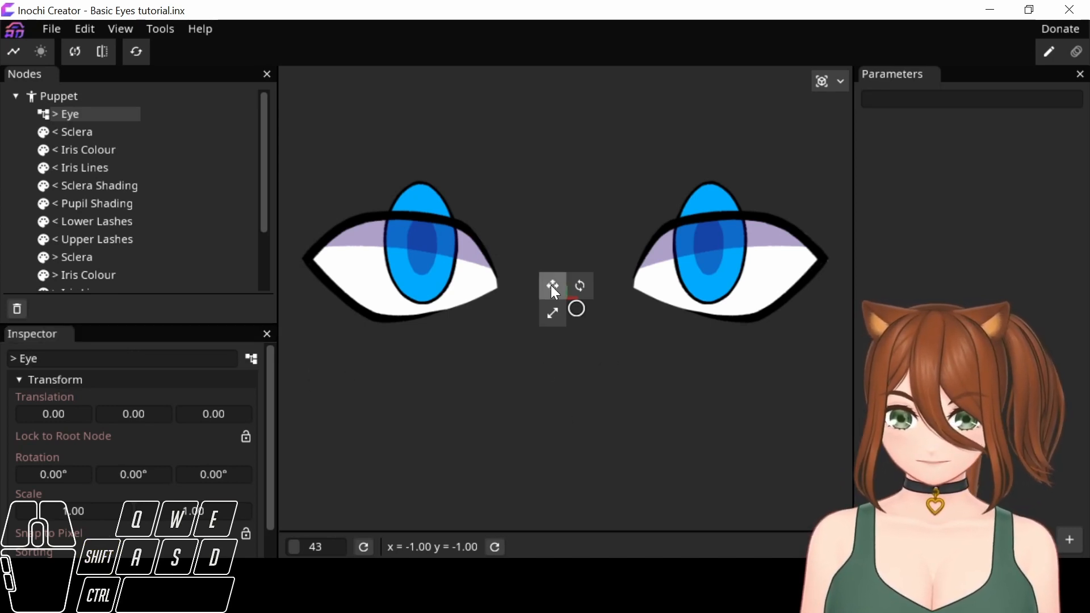
left_click_drag(550, 282, 617, 274)
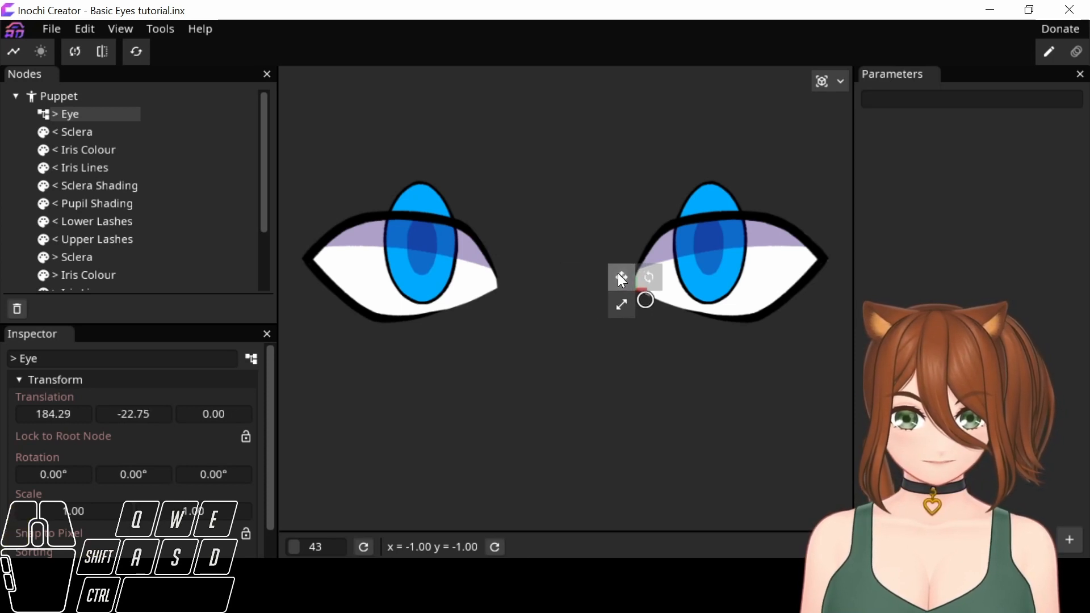
left_click(589, 243)
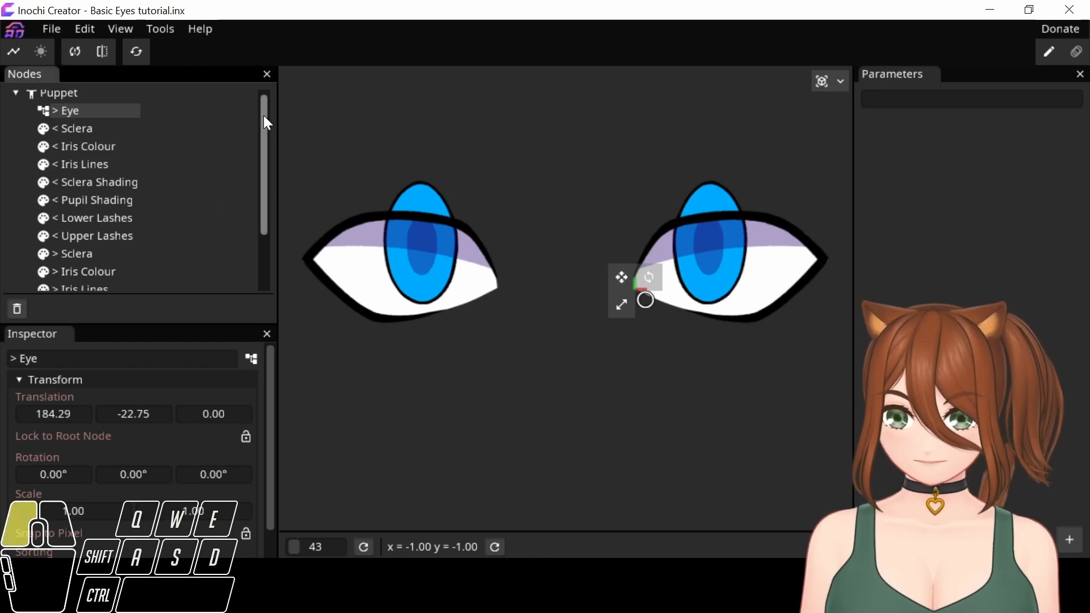
Make all seven ">" parts, from Sclera through Upper Lashes, children of the "> Eye" node
left_click_drag(264, 114, 265, 188)
left_click(94, 175)
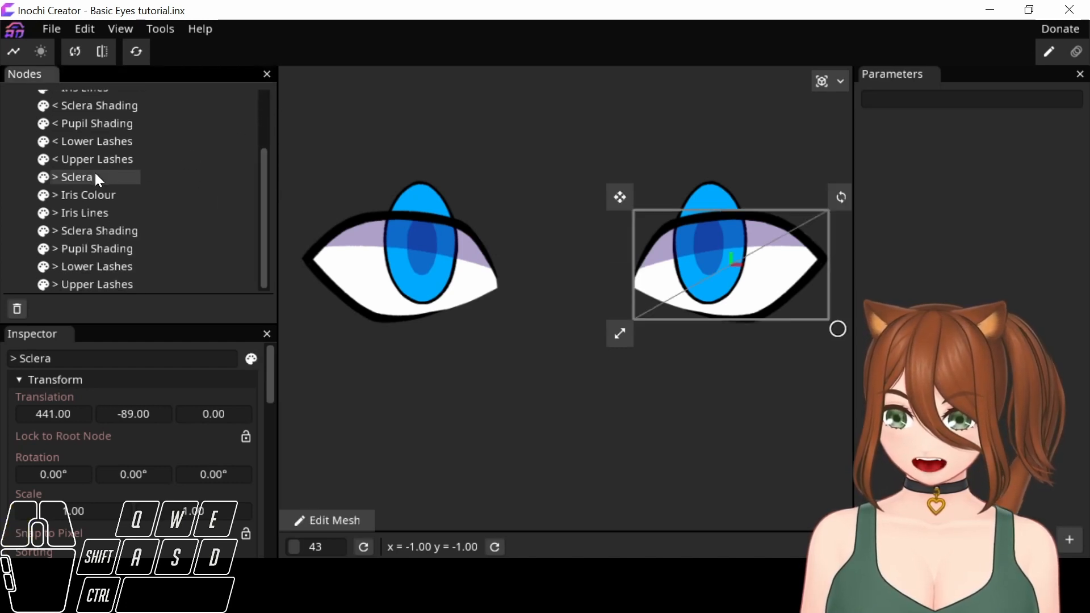
left_click(100, 196, "ctrl")
left_click(103, 210, "ctrl")
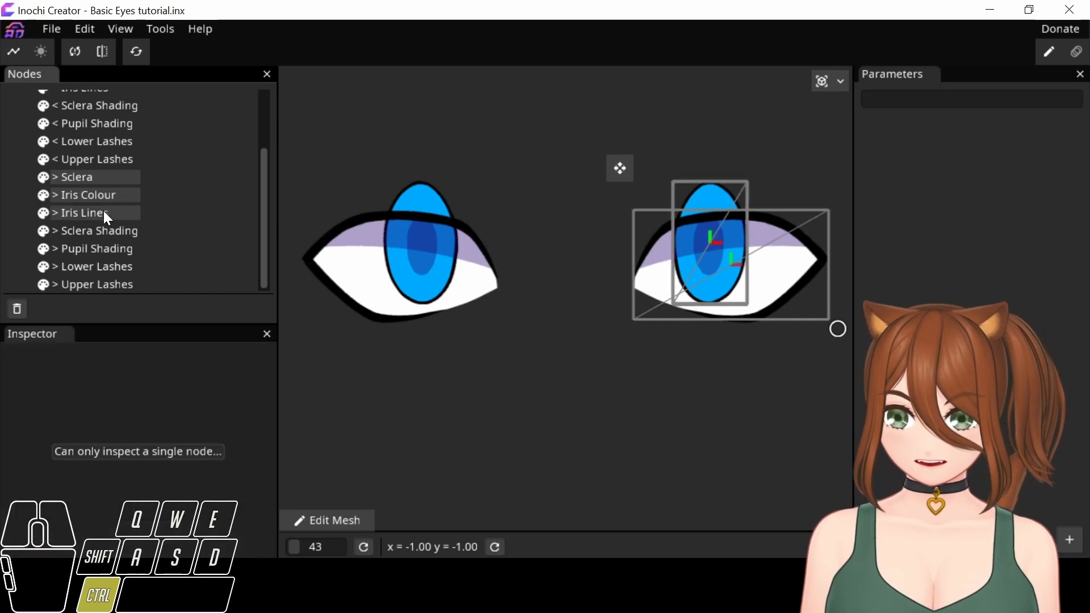
left_click(105, 250, "ctrl")
left_click(104, 266, "ctrl")
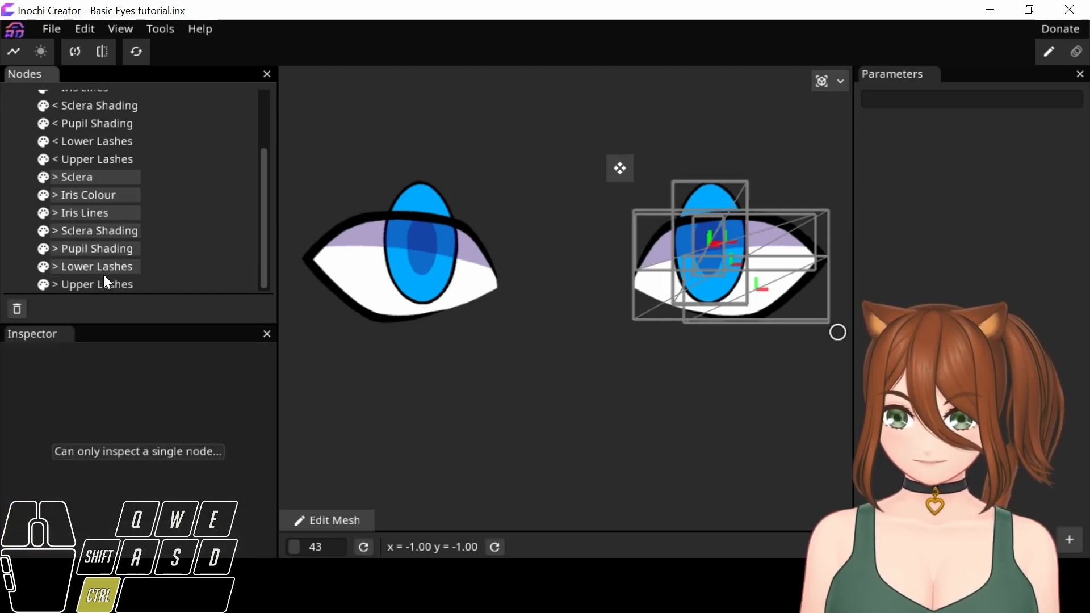
left_click(105, 284, "ctrl")
scroll(100, 273, "up", 5)
left_click_drag(98, 259, 64, 114)
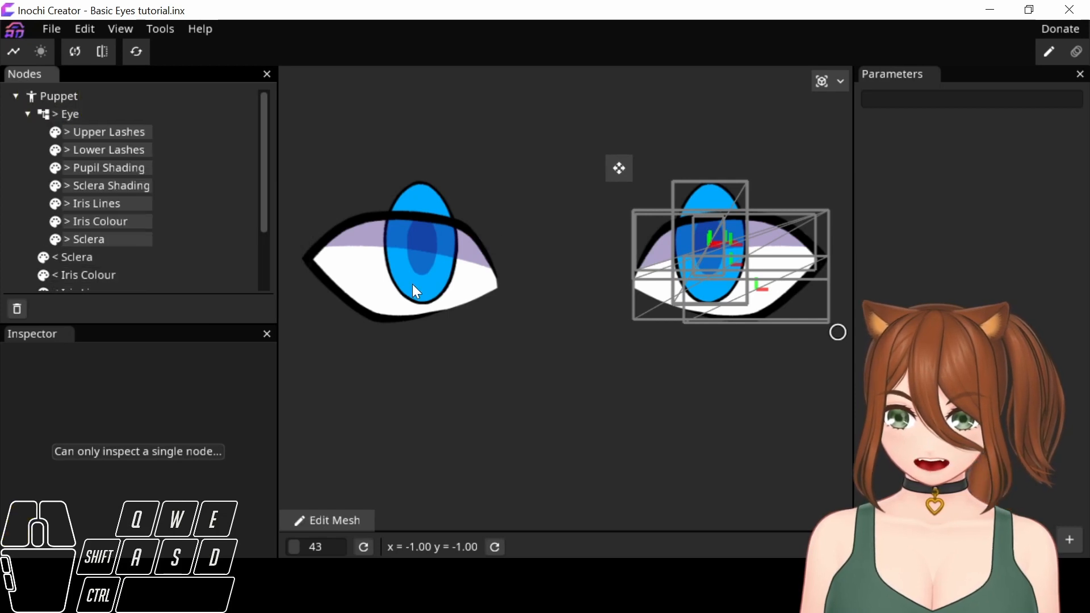
Try rotating the whole "> Eye" group, and undo the rotation
left_click(87, 114)
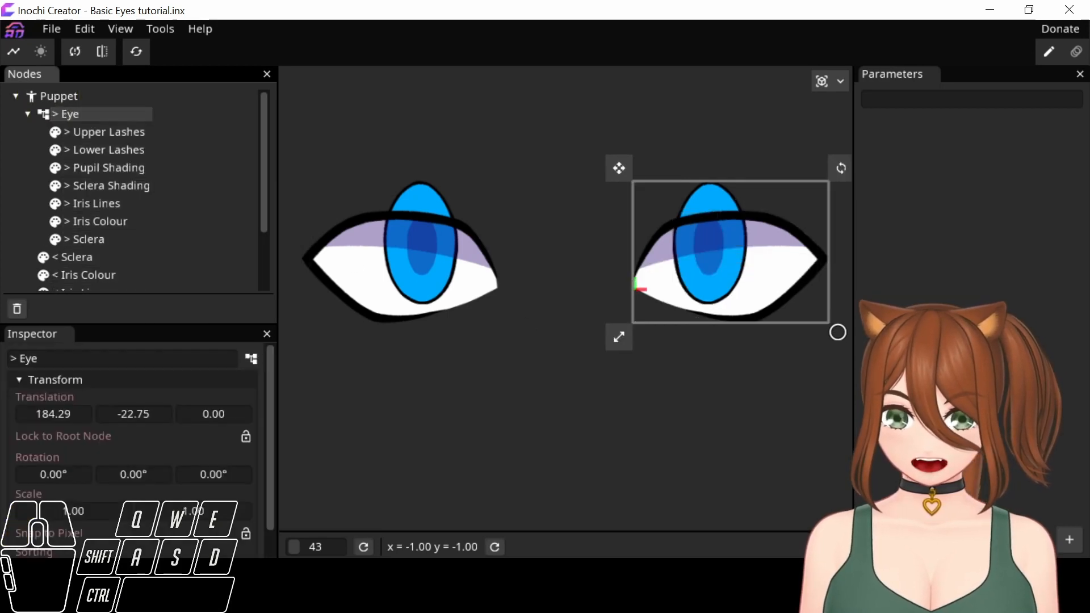
left_click_drag(766, 414, 609, 418)
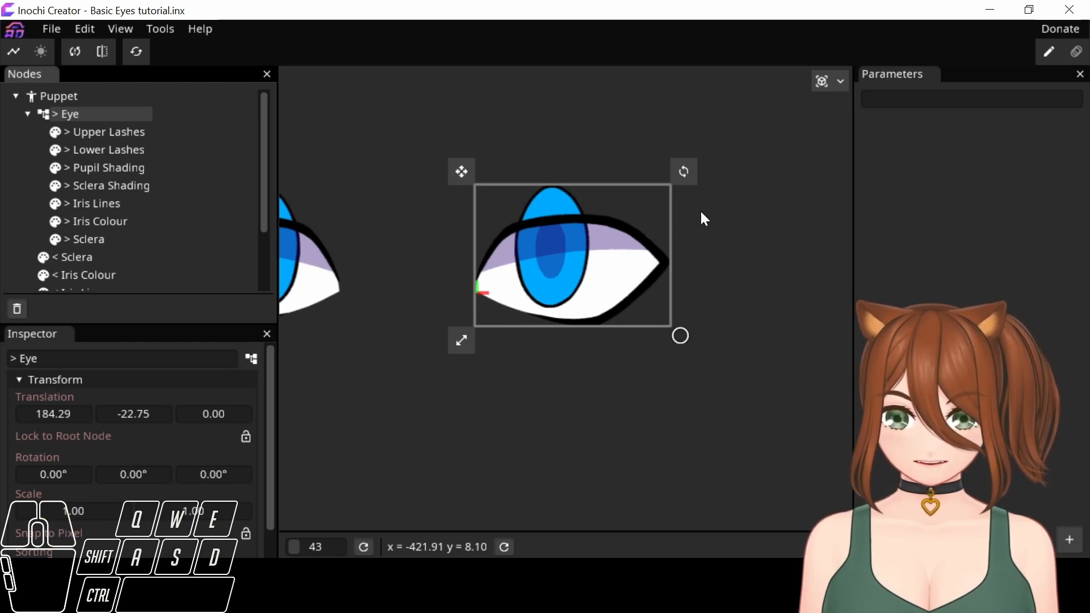
left_click_drag(684, 172, 422, 162)
key("ctrl+z")
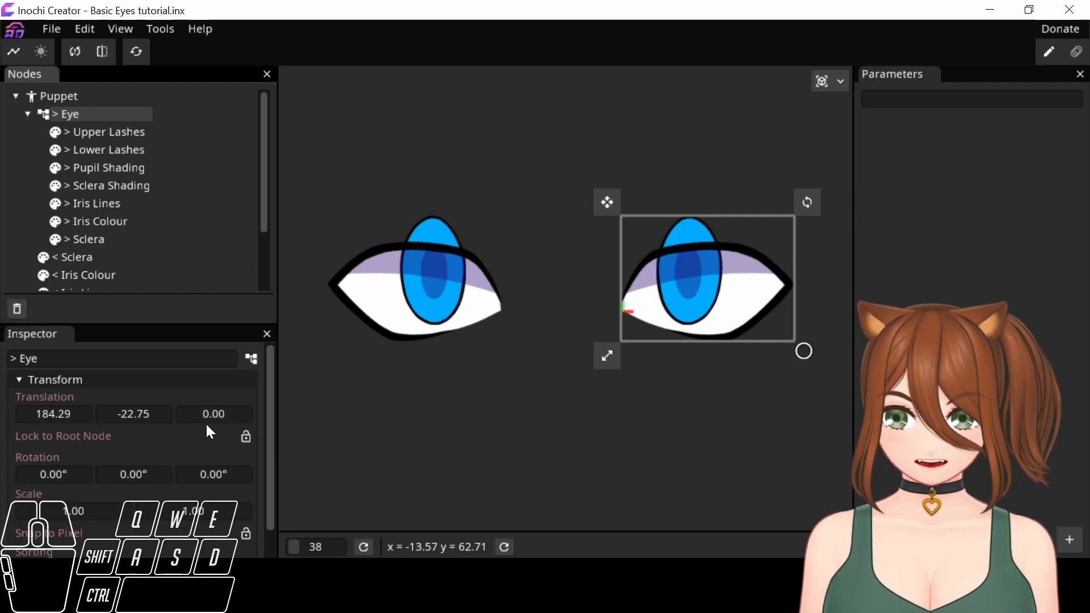
Compare the extents of the Puppet root and the "> Eye" group, and toggle the group's visibility off and on twice
left_click(76, 94)
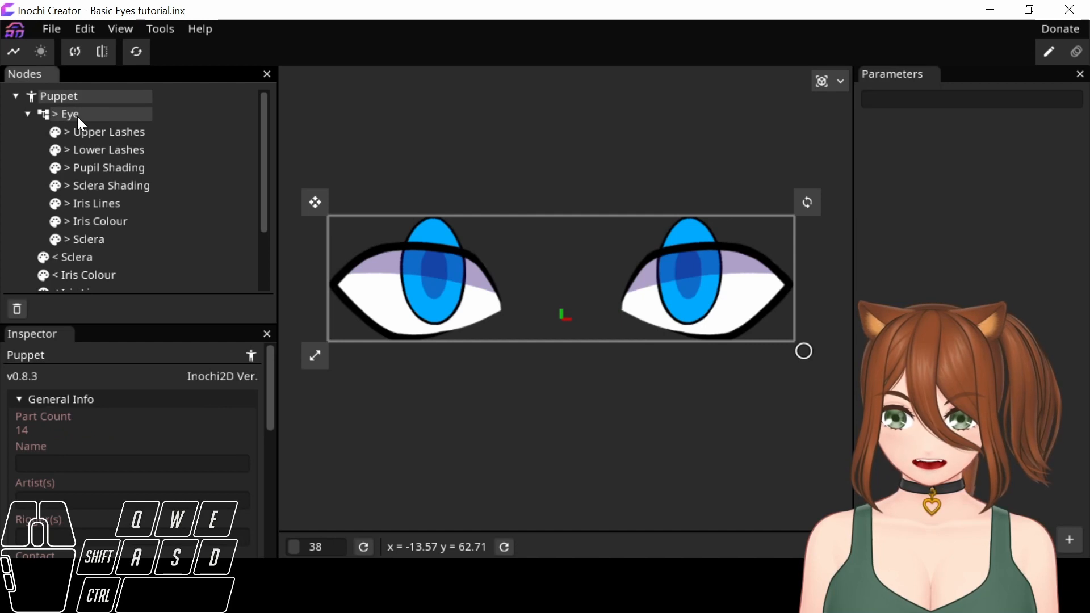
left_click(76, 117)
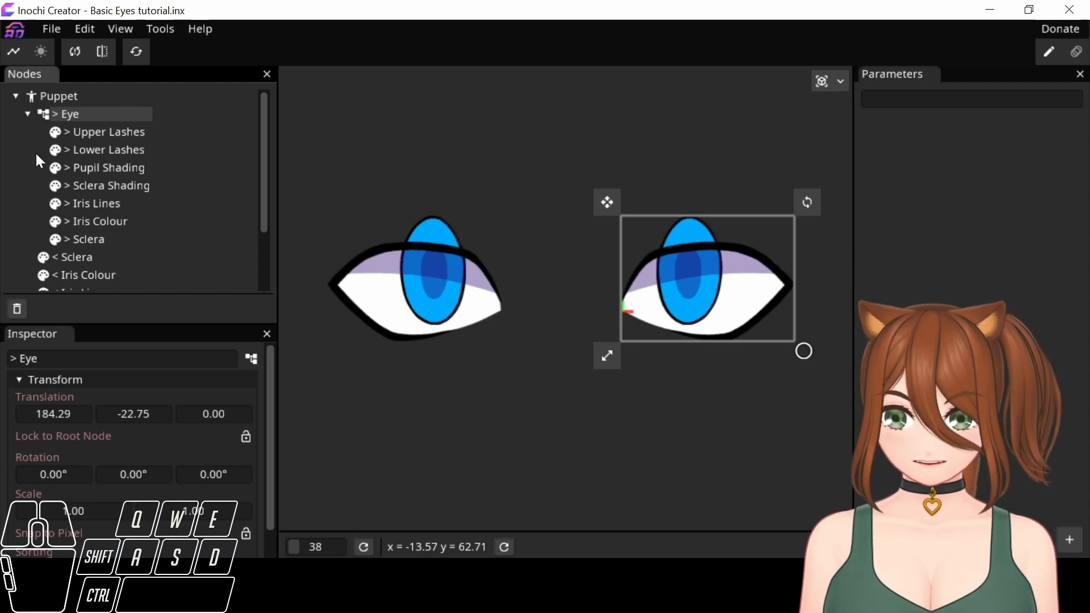
left_click(43, 114)
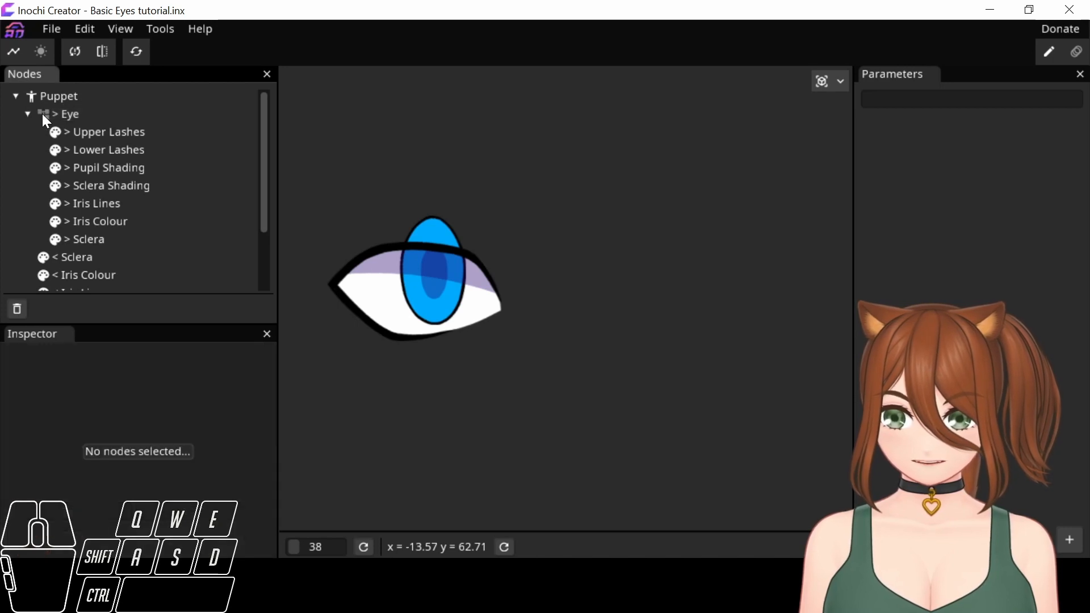
left_click(42, 114)
left_click(42, 113)
left_click(42, 113)
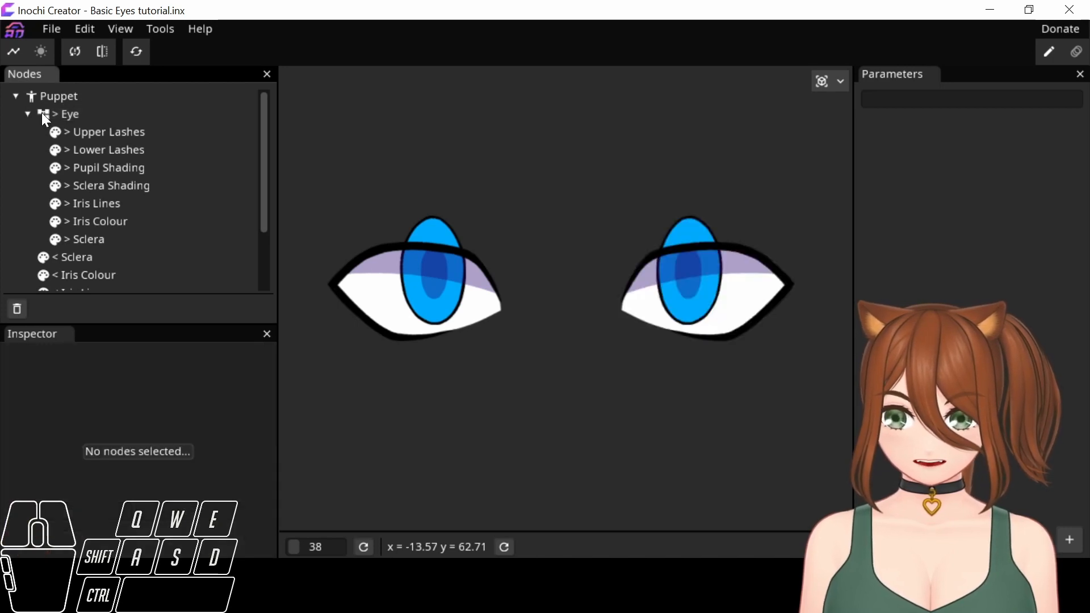
Add a new node under the Puppet root and rename it "< Eye"
left_click(70, 113)
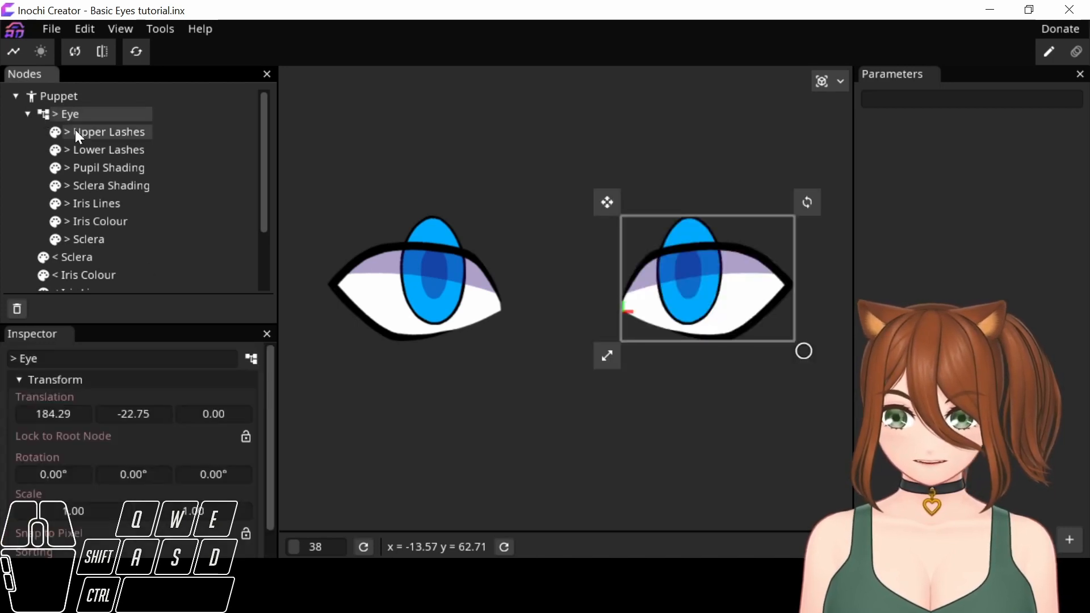
right_click(61, 102)
mouse_move(86, 108)
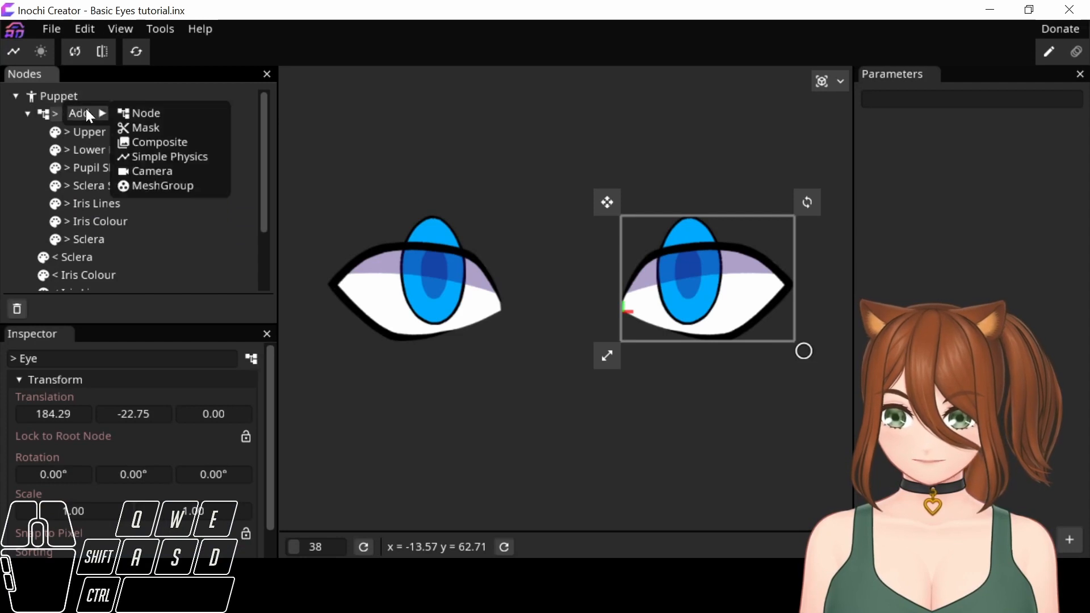
left_click(147, 108)
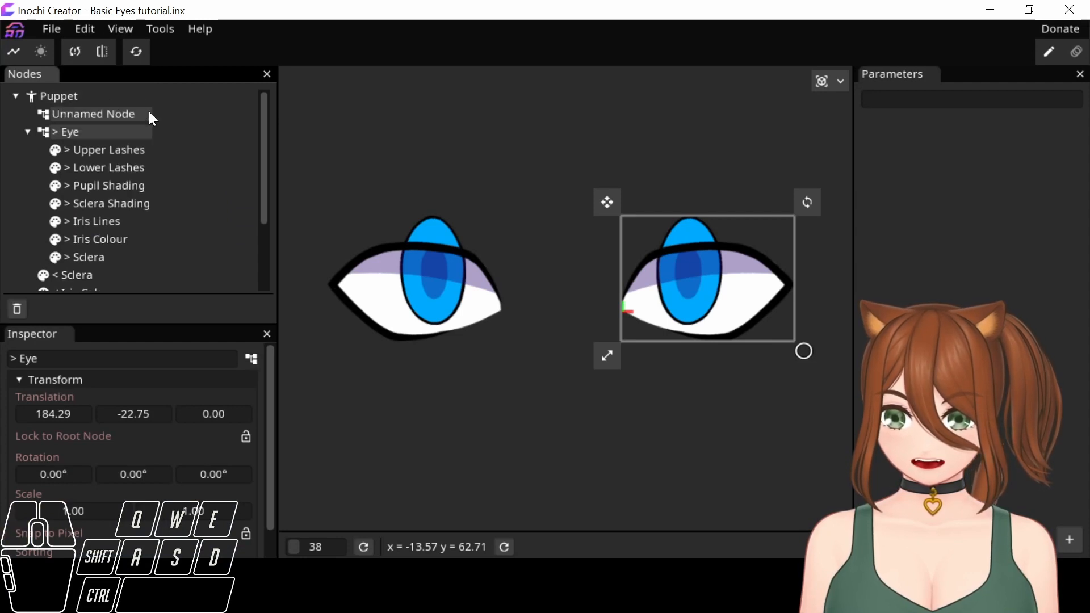
left_click(76, 111)
left_click(15, 350)
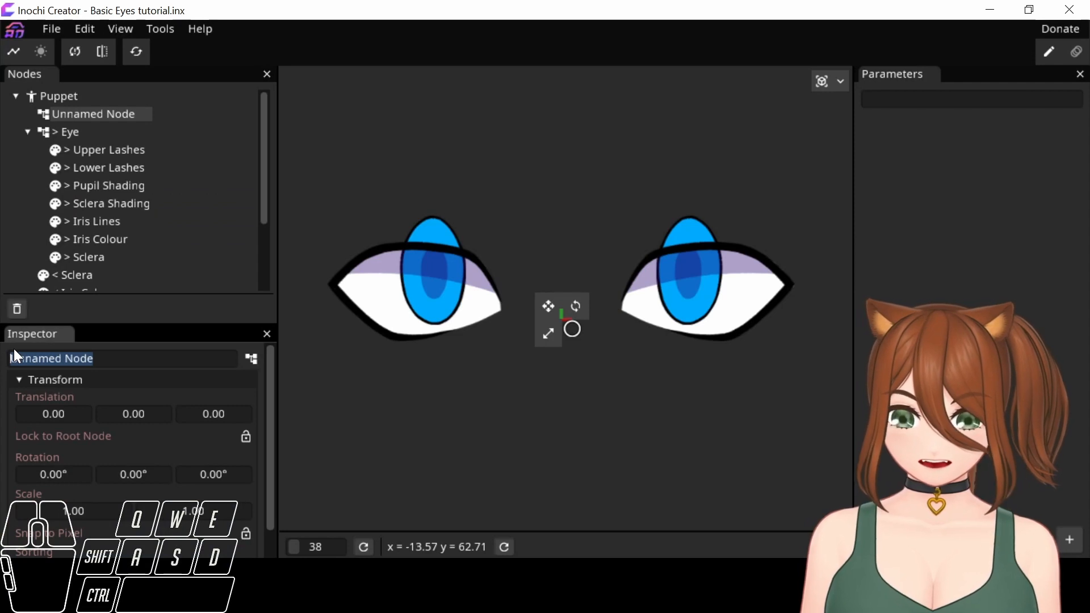
type("< Eye")
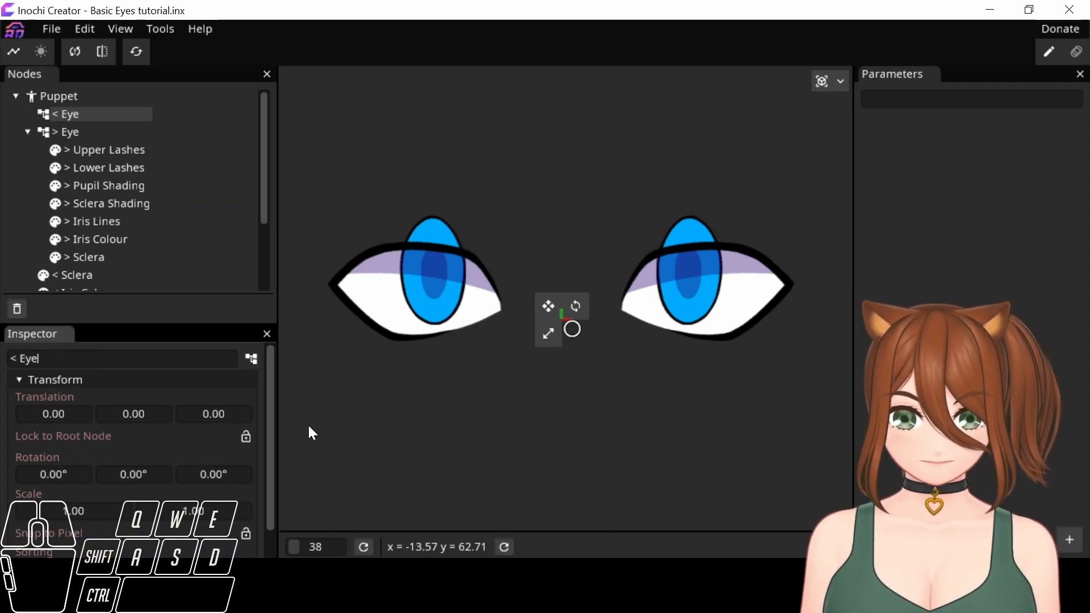
Make all seven "<" parts, from Sclera through Upper Lashes, children of the "< Eye" node
scroll(174, 262, "down", 3)
left_click(76, 180)
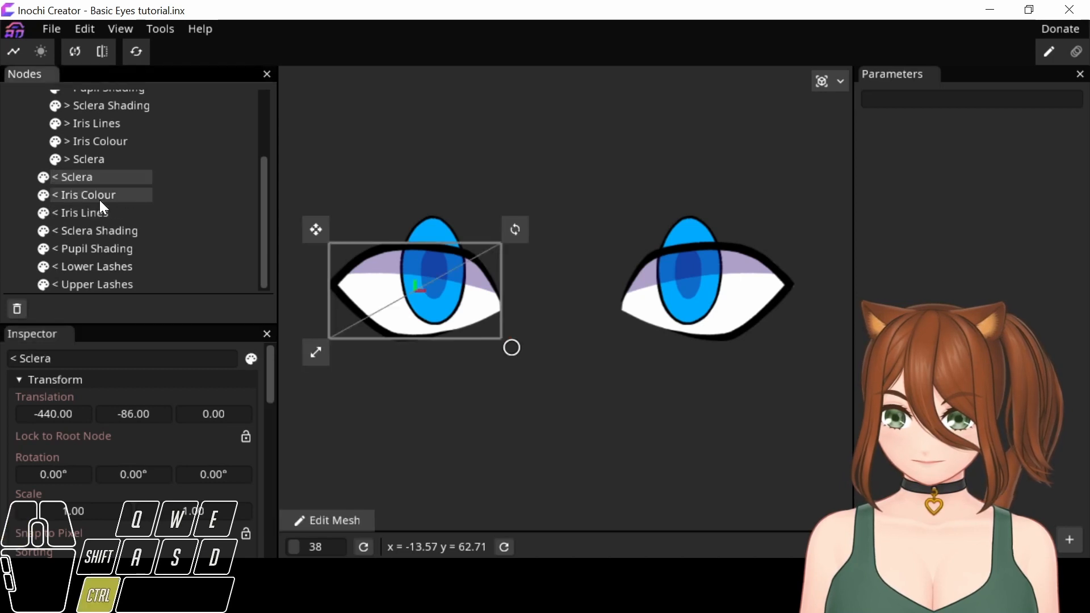
left_click(100, 196, "ctrl")
left_click(103, 212, "ctrl")
left_click(103, 231, "ctrl")
left_click(105, 250, "ctrl")
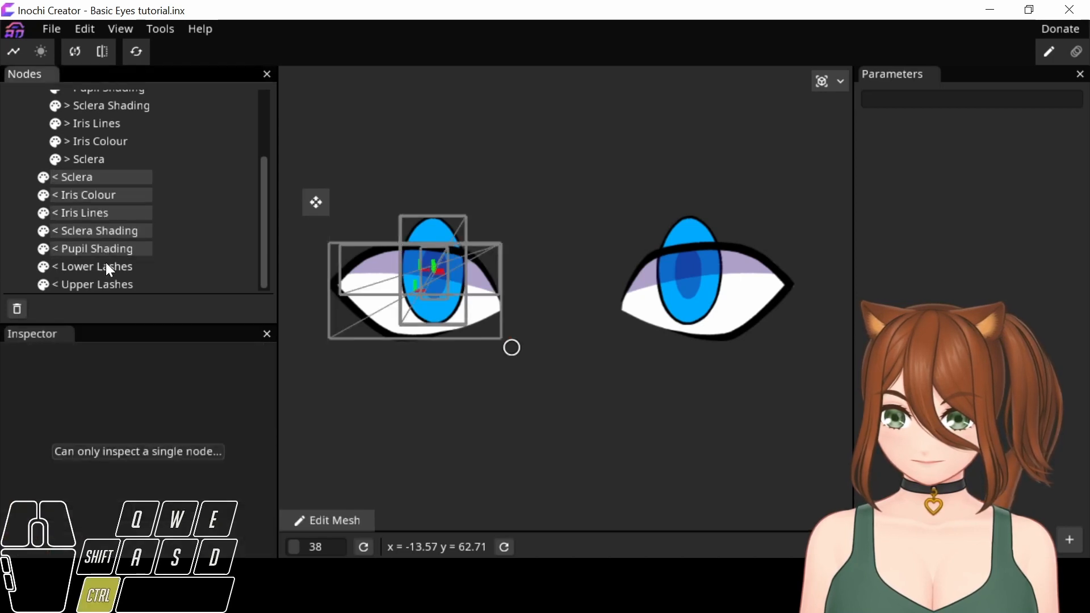
left_click(108, 268, "ctrl")
left_click(110, 283, "ctrl")
scroll(113, 280, "up", 3)
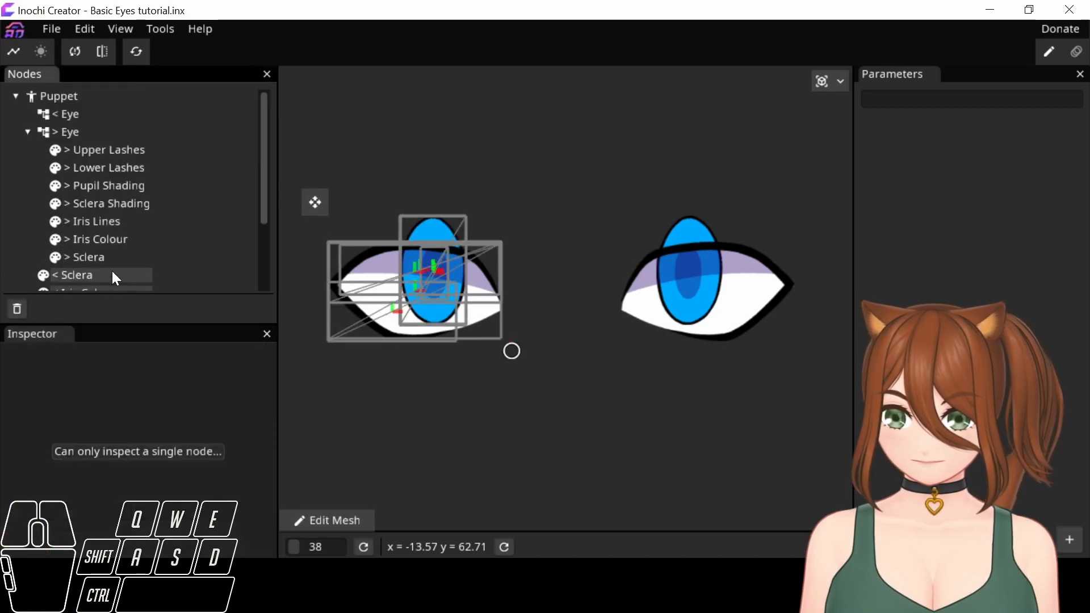
left_click_drag(103, 281, 70, 115)
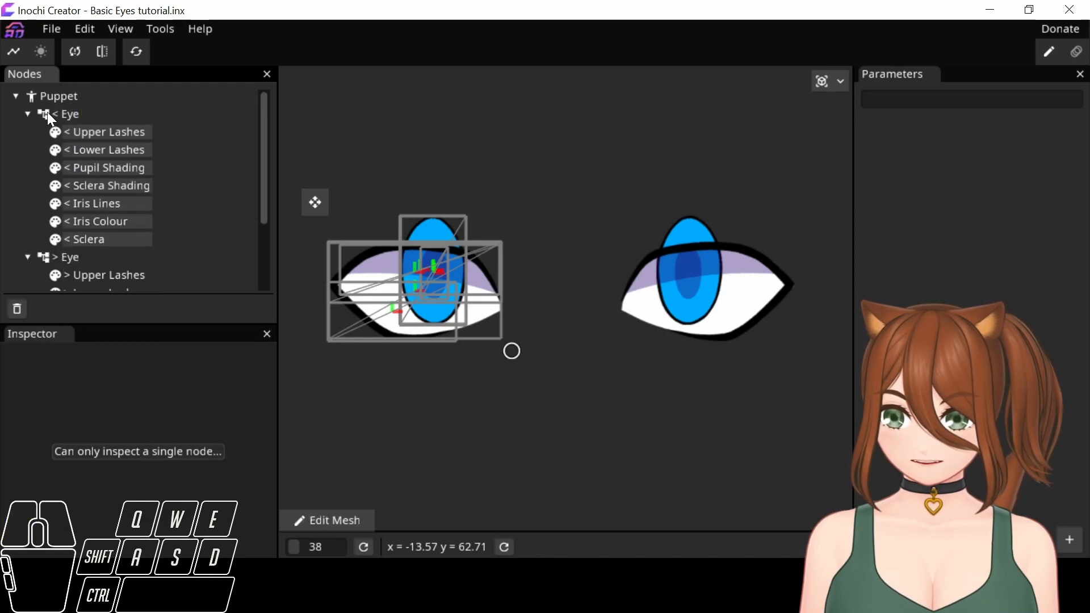
Hide and collapse the "< Eye" group, and add "> Sclera" as a mask source of the "> Iris Colour" part
left_click(47, 113)
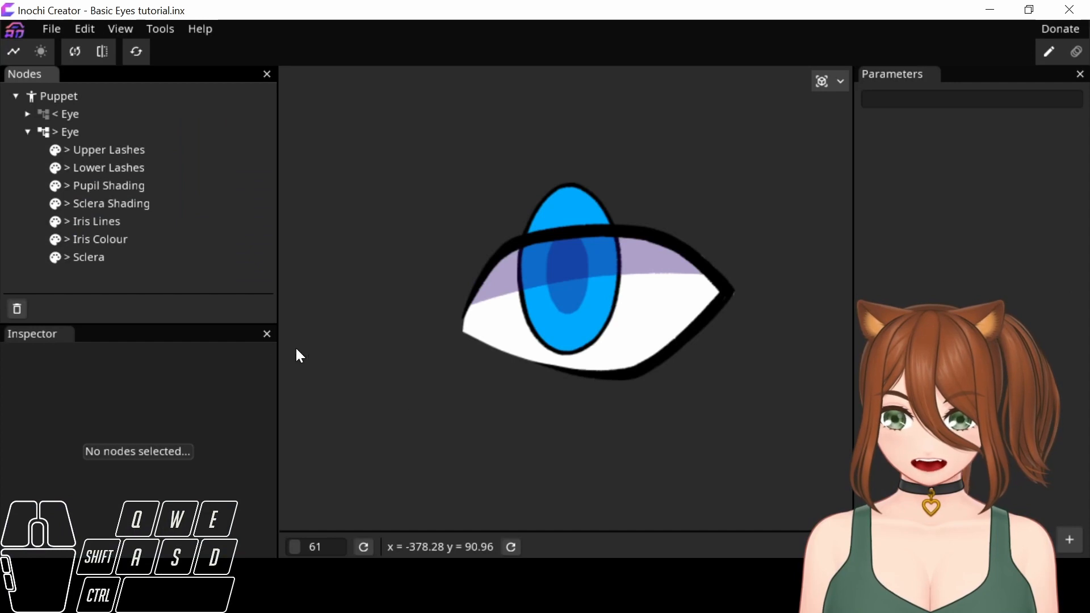
left_click(104, 241)
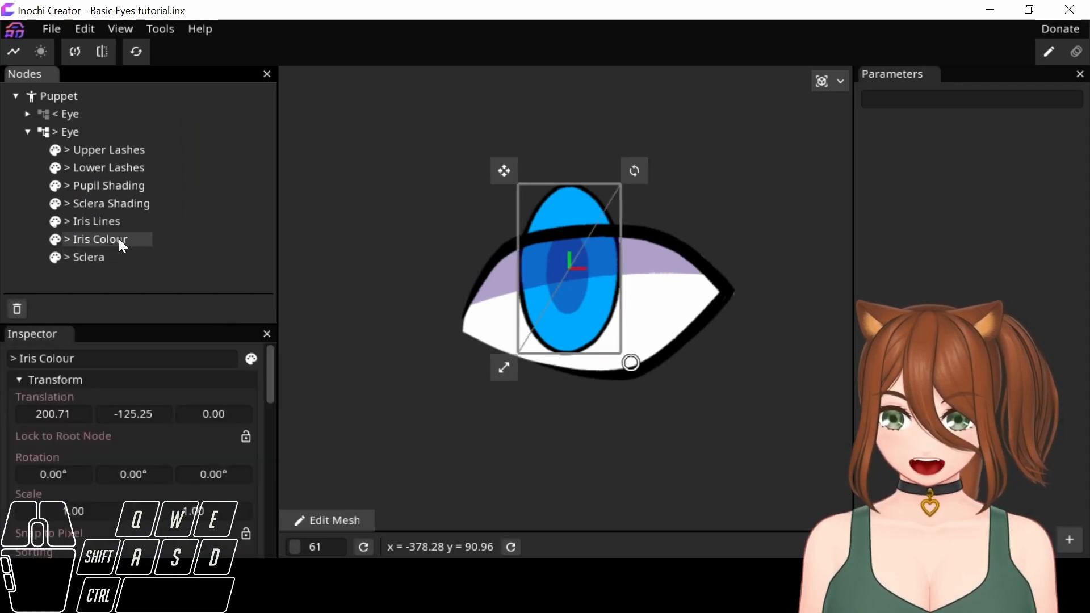
left_click_drag(268, 359, 290, 534)
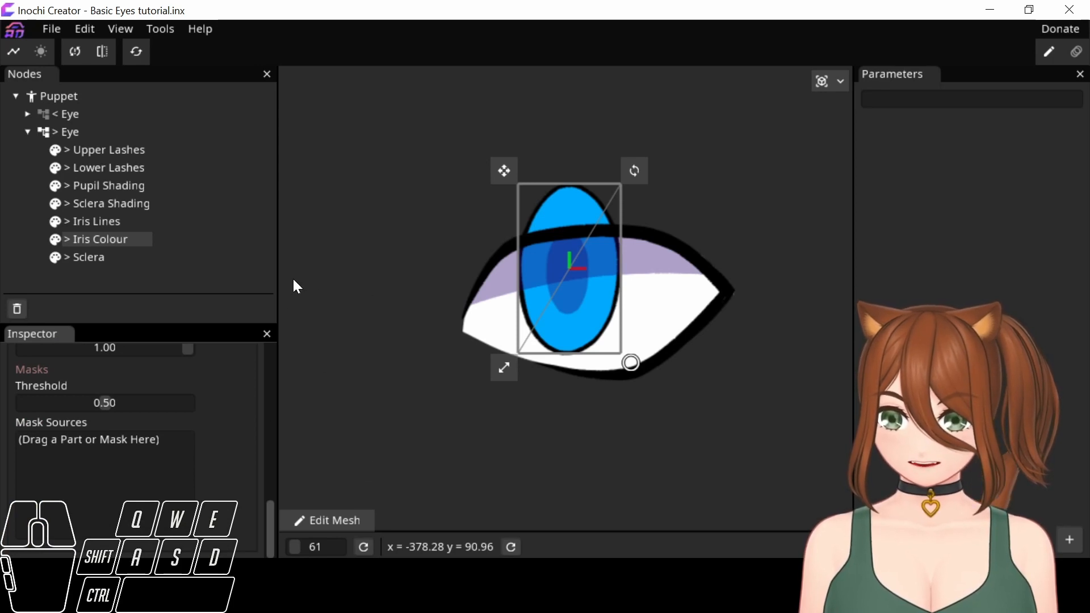
left_click(98, 257)
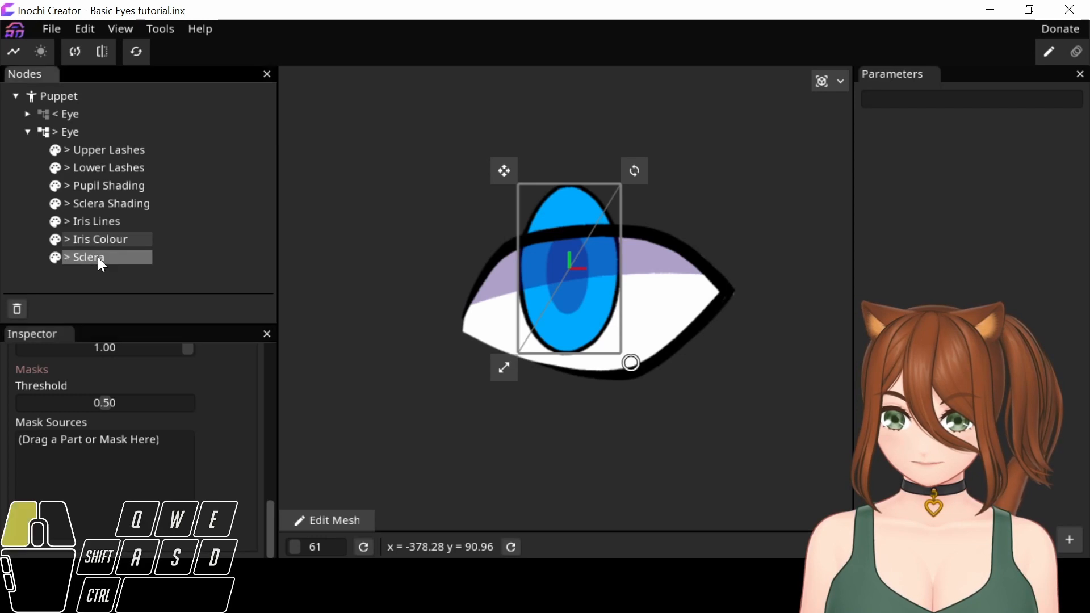
left_click_drag(97, 257, 109, 477)
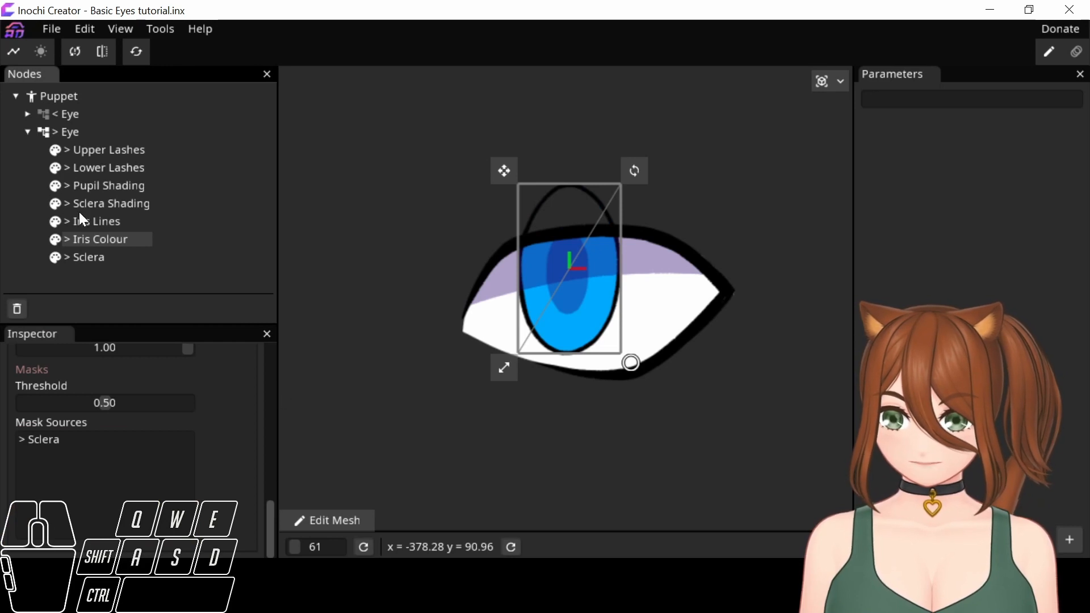
Add "> Sclera" as a mask source of the "> Iris Lines", "> Sclera Shading" and "> Pupil Shading" parts
left_click(113, 222)
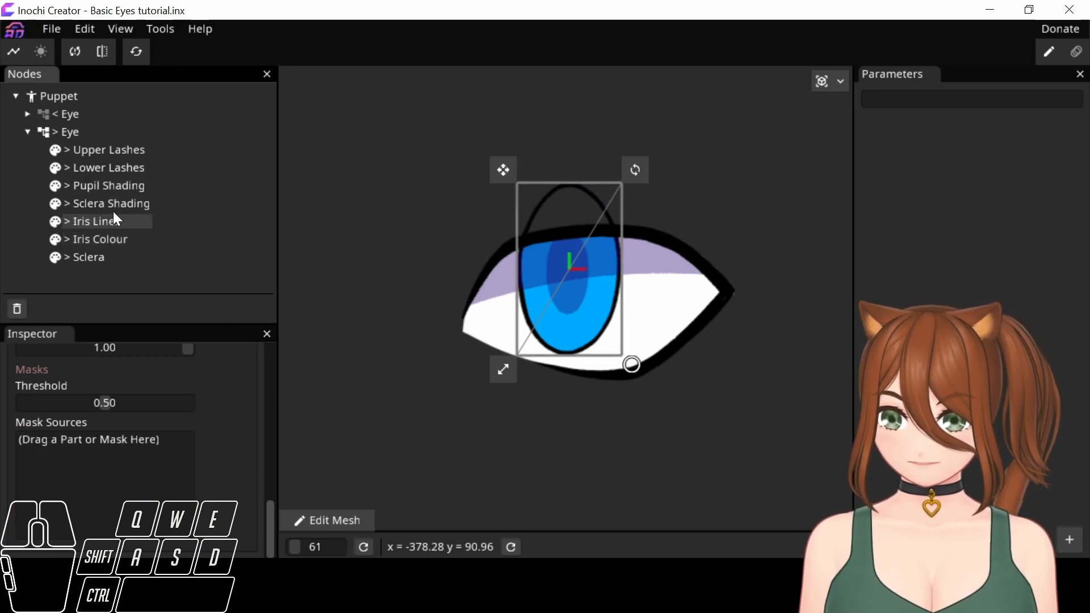
left_click_drag(99, 259, 118, 444)
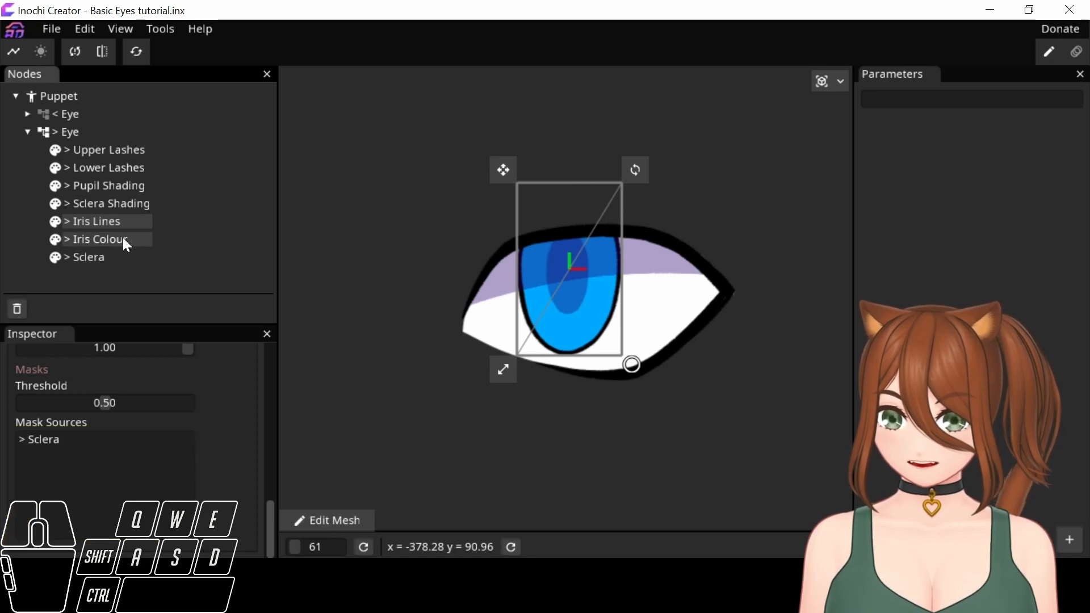
left_click(122, 203)
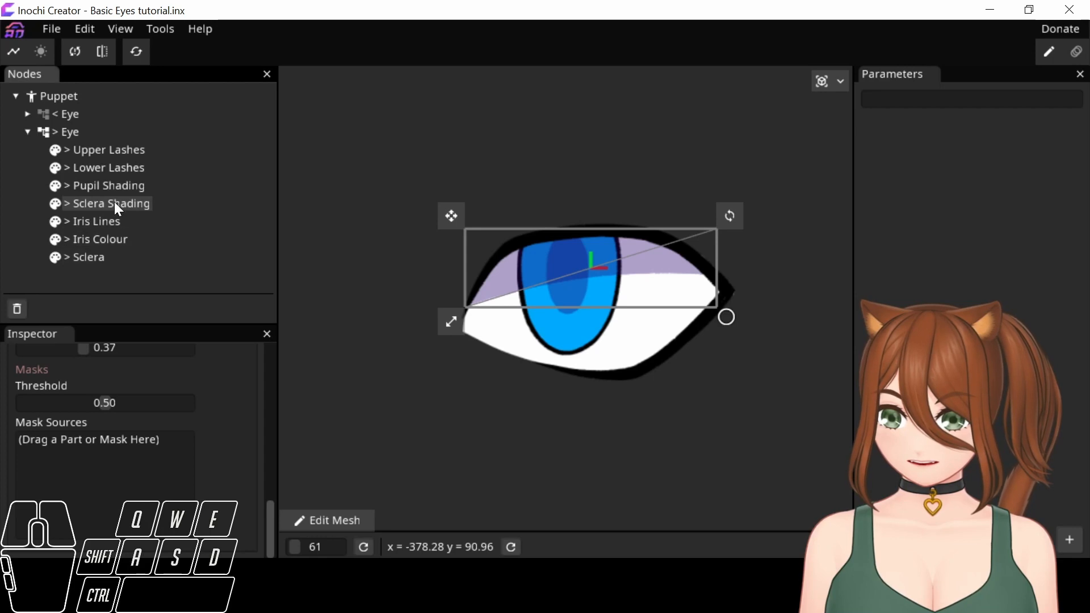
mouse_move(112, 262)
left_mouse_down()
mouse_move(138, 343)
mouse_move(119, 474)
left_mouse_up()
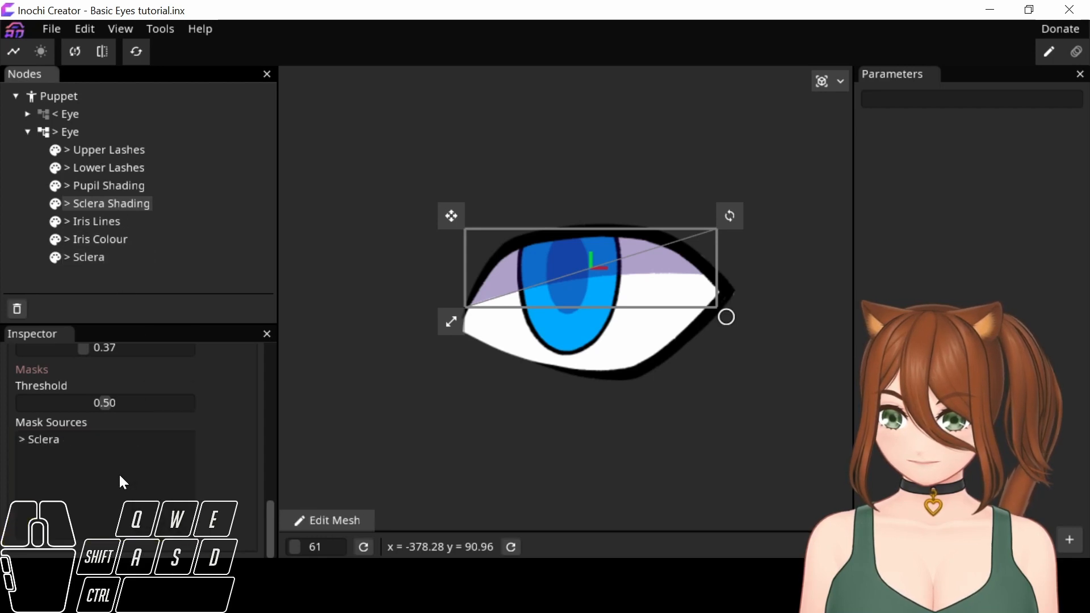
left_click(110, 186)
mouse_move(111, 257)
left_mouse_down()
mouse_move(139, 265)
mouse_move(102, 464)
mouse_move(112, 464)
left_mouse_up()
left_click(426, 473)
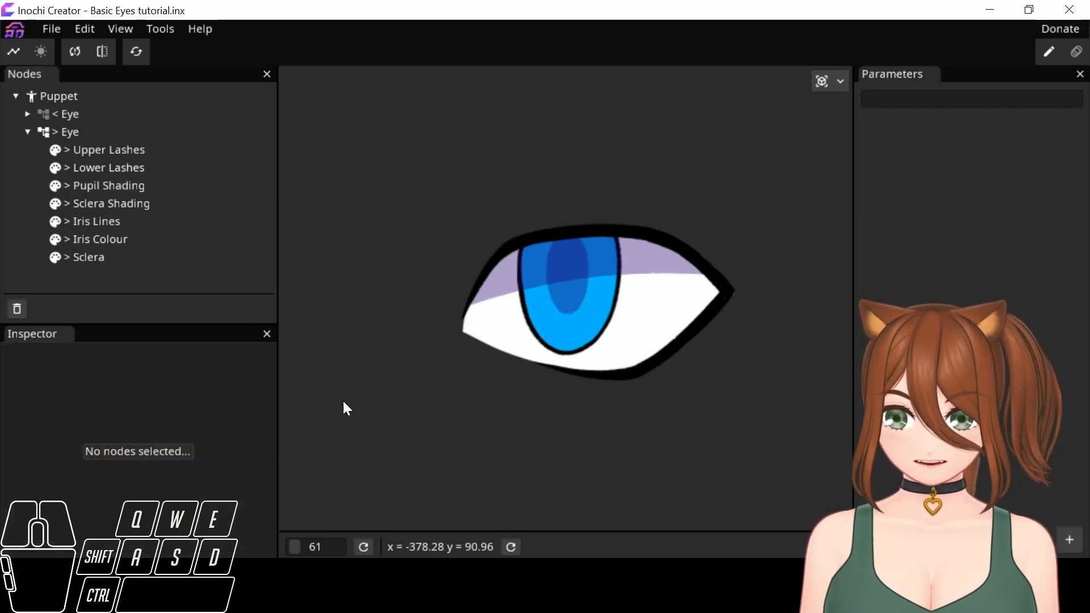
Add a Composite node under "> Eye" and make "> Sclera Shading" and "> Pupil Shading" its children
right_click(68, 132)
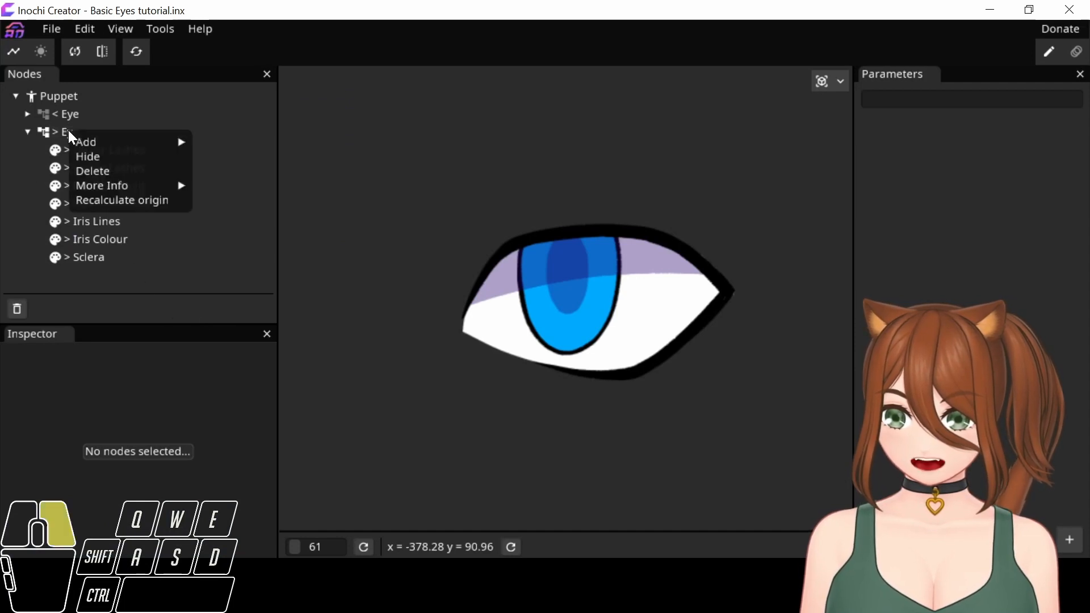
mouse_move(106, 138)
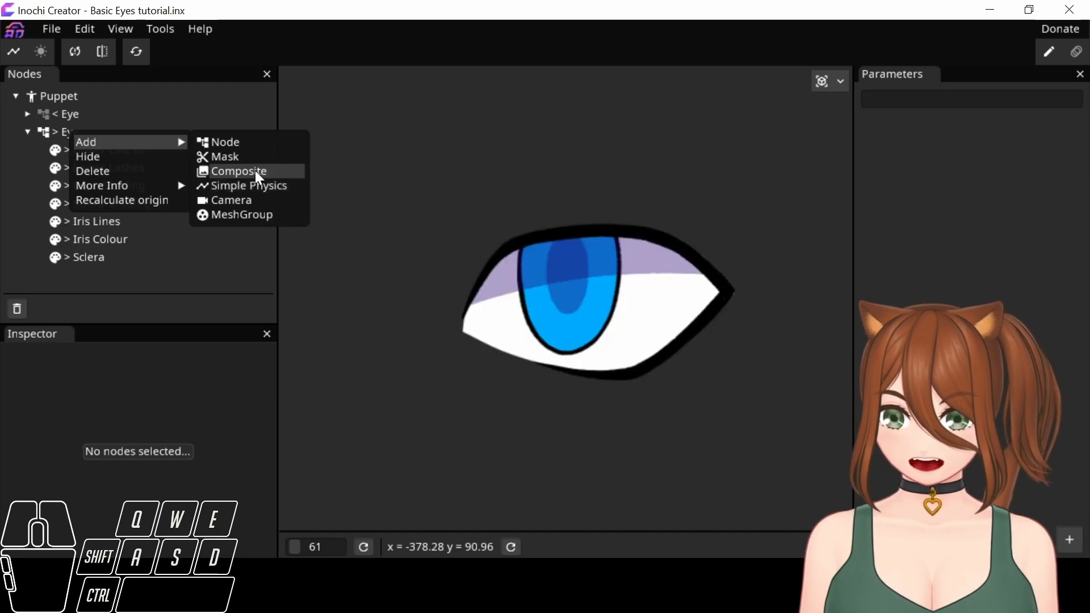
left_click(254, 170)
left_click(138, 150)
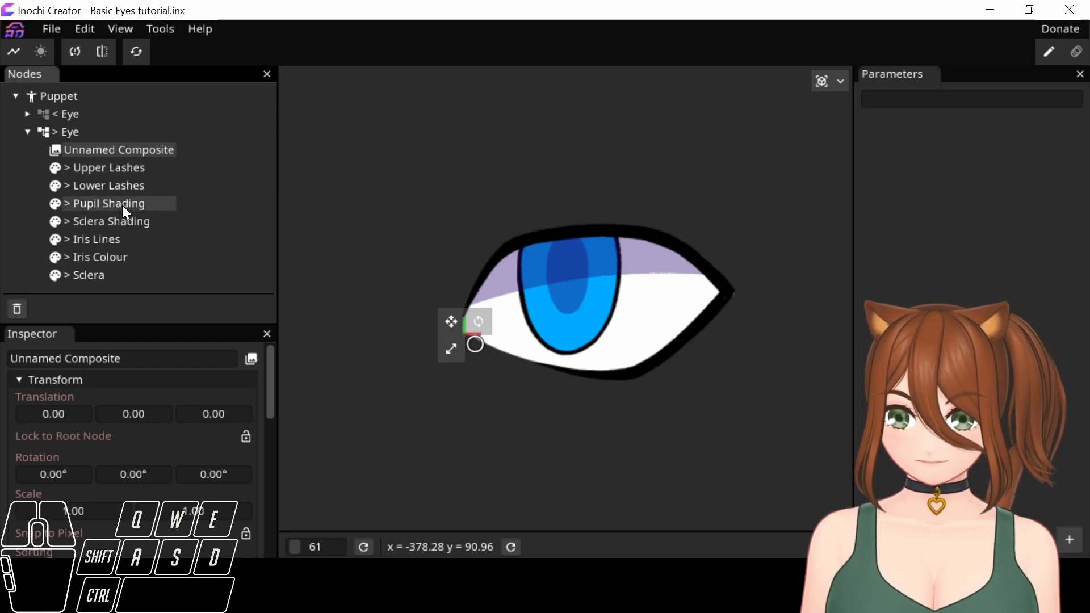
left_click(133, 220)
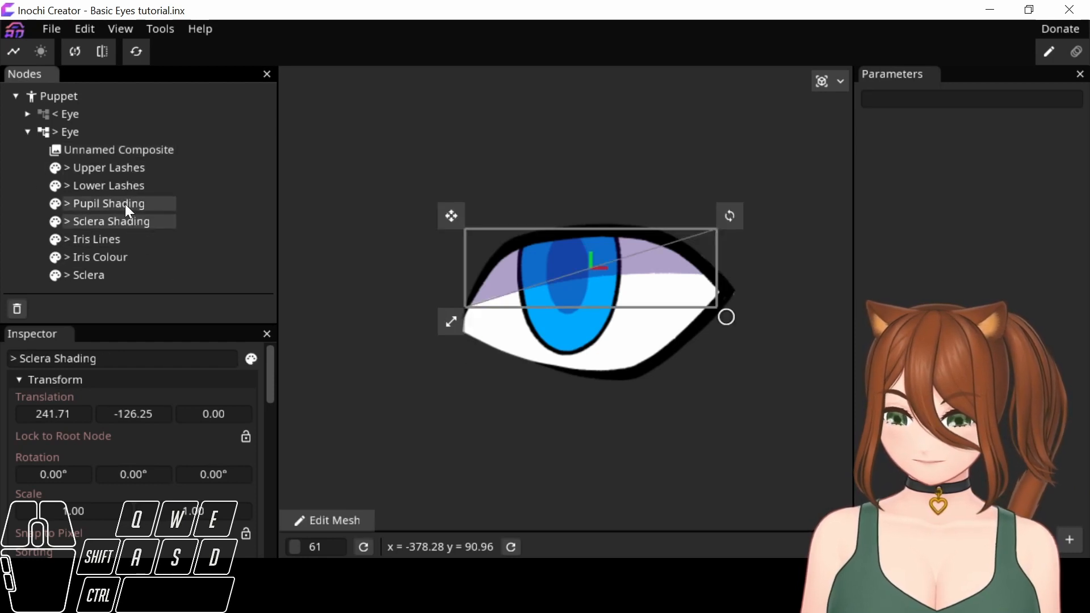
left_click(125, 203, "ctrl")
mouse_move(138, 202)
left_mouse_down()
mouse_move(129, 143)
mouse_move(134, 151)
left_mouse_up()
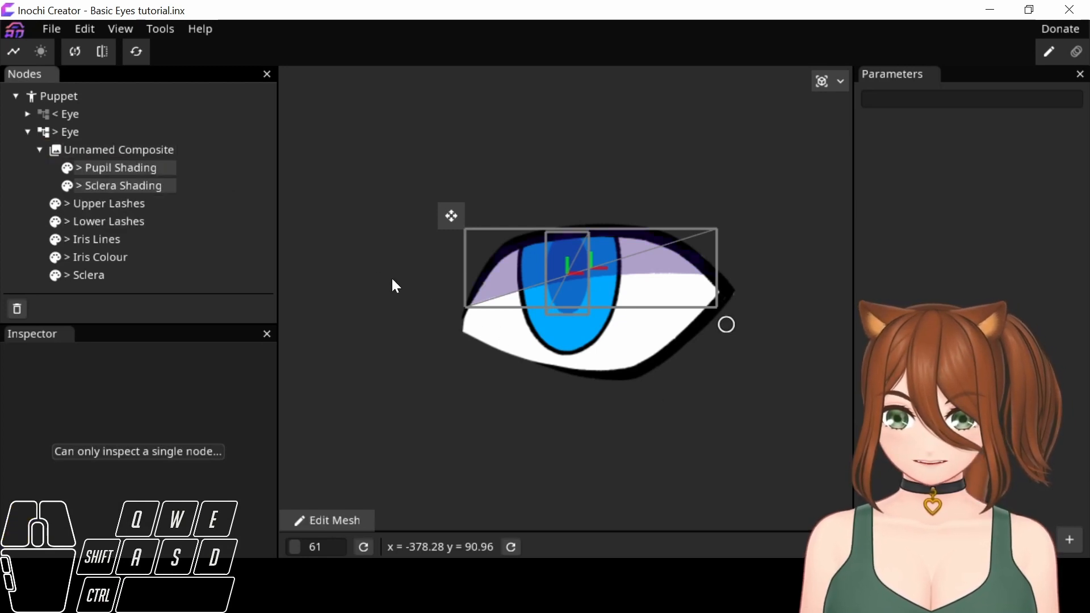
Recalculate the origin of the new composite and rename it "> Eye Shading"
left_click(138, 151)
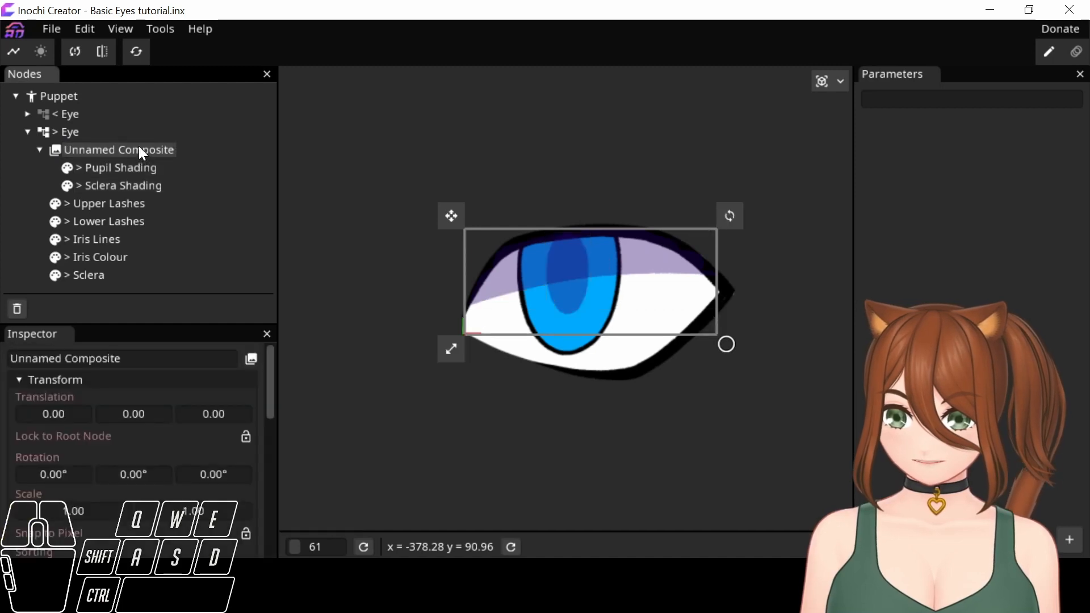
right_click(139, 145)
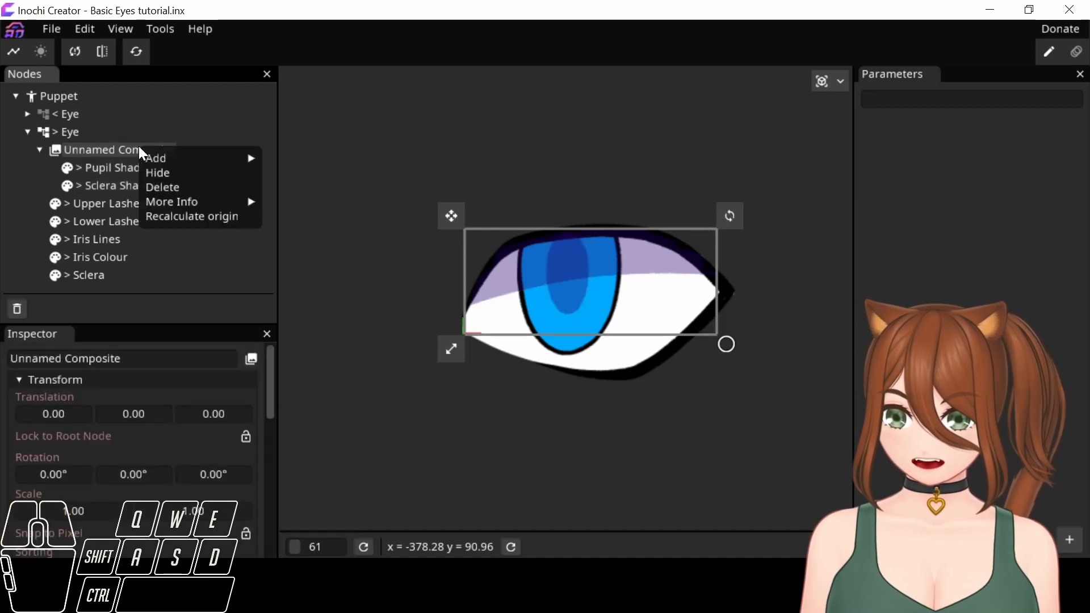
left_click(193, 215)
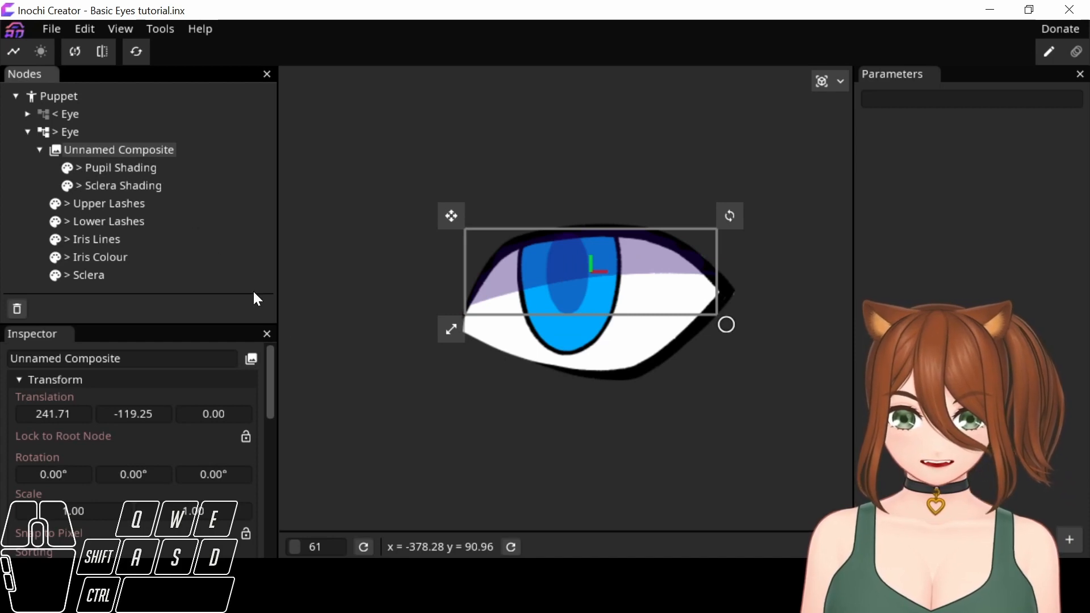
Set the opacity of both "> Pupil Shading" and "> Sclera Shading" to 1.00
left_click(117, 173)
left_click(120, 184)
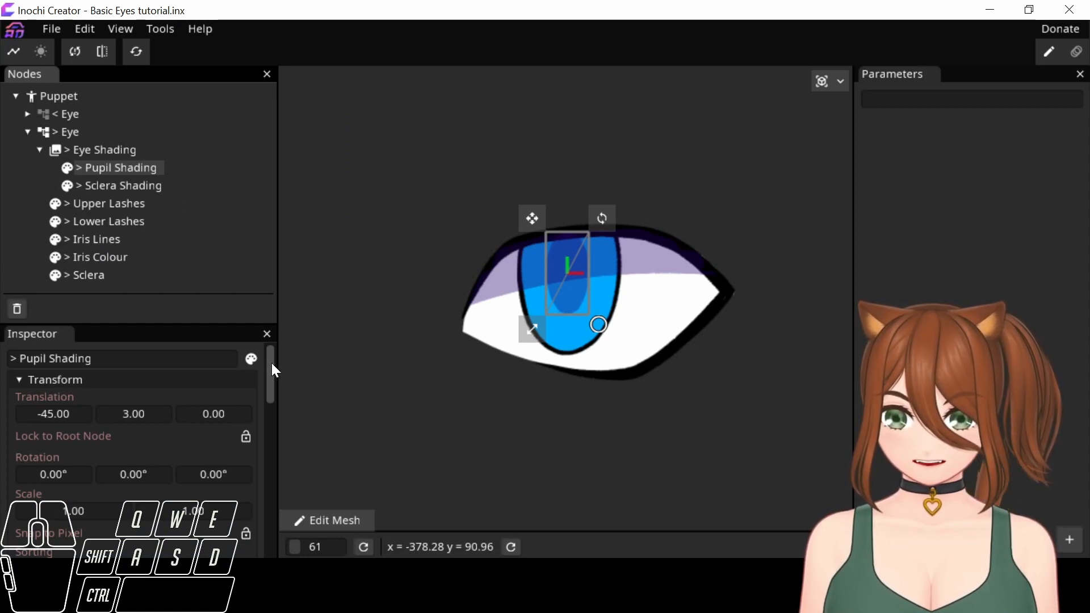
left_click_drag(272, 364, 272, 499)
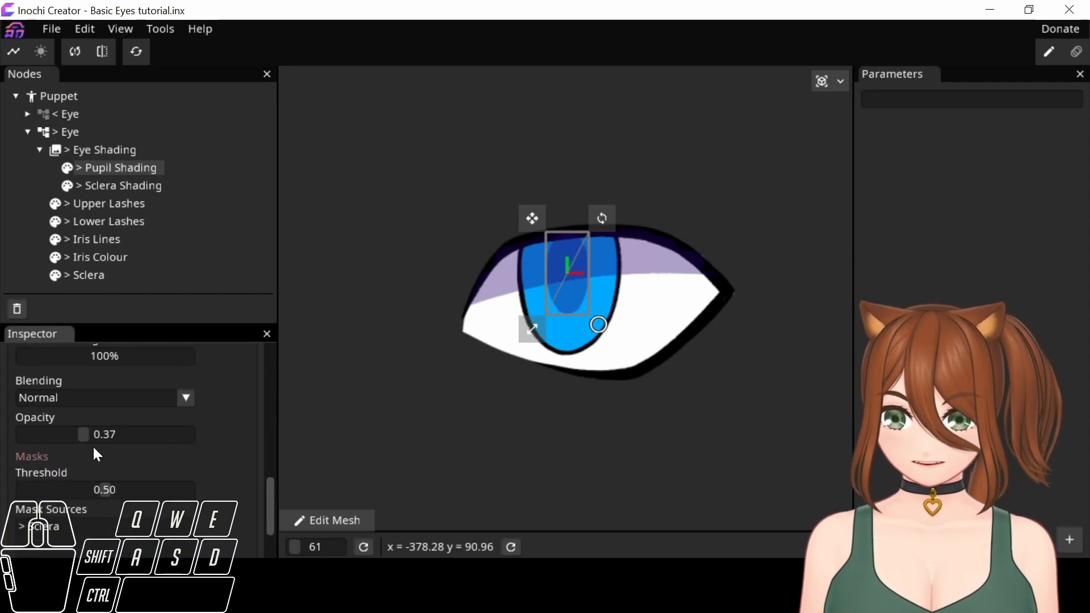
left_click_drag(84, 434, 213, 444)
left_click_drag(368, 455, 382, 455)
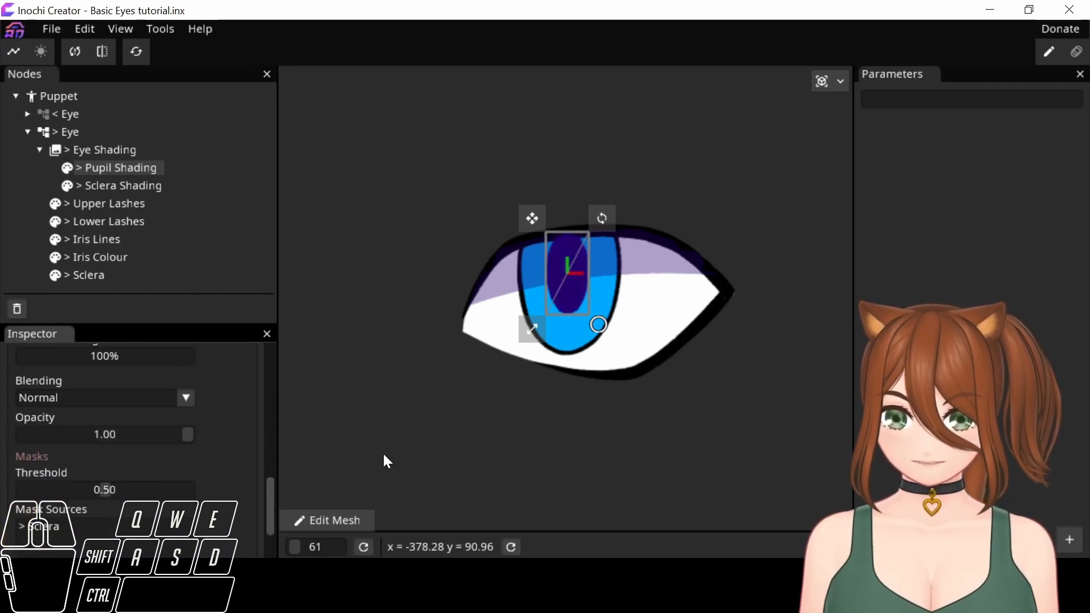
left_click(96, 184)
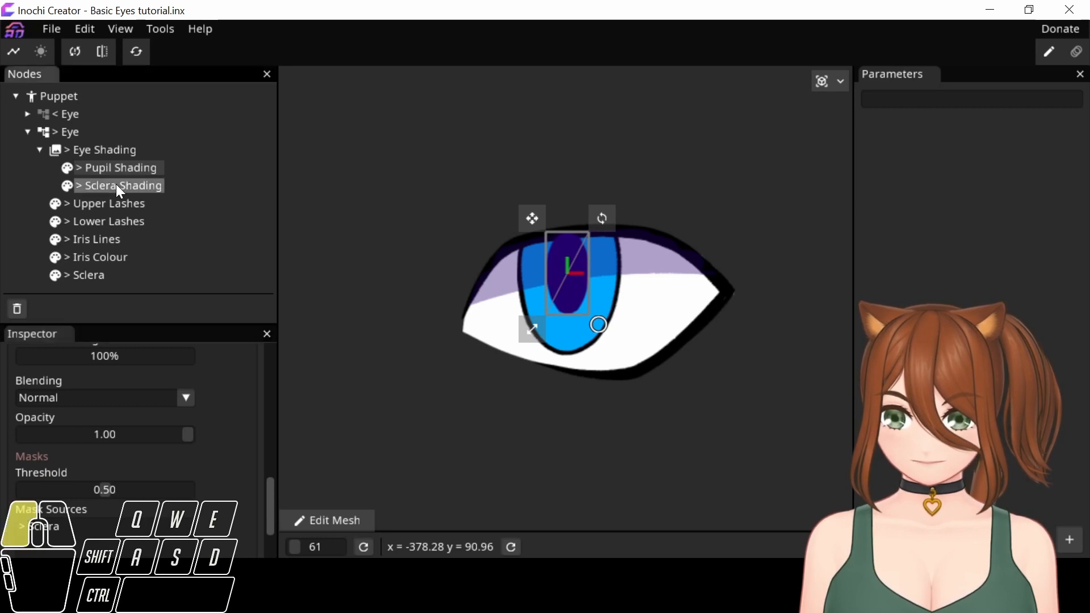
left_click_drag(84, 434, 521, 468)
Set the opacity of the "> Eye Shading" composite to 0.33
left_click(97, 150)
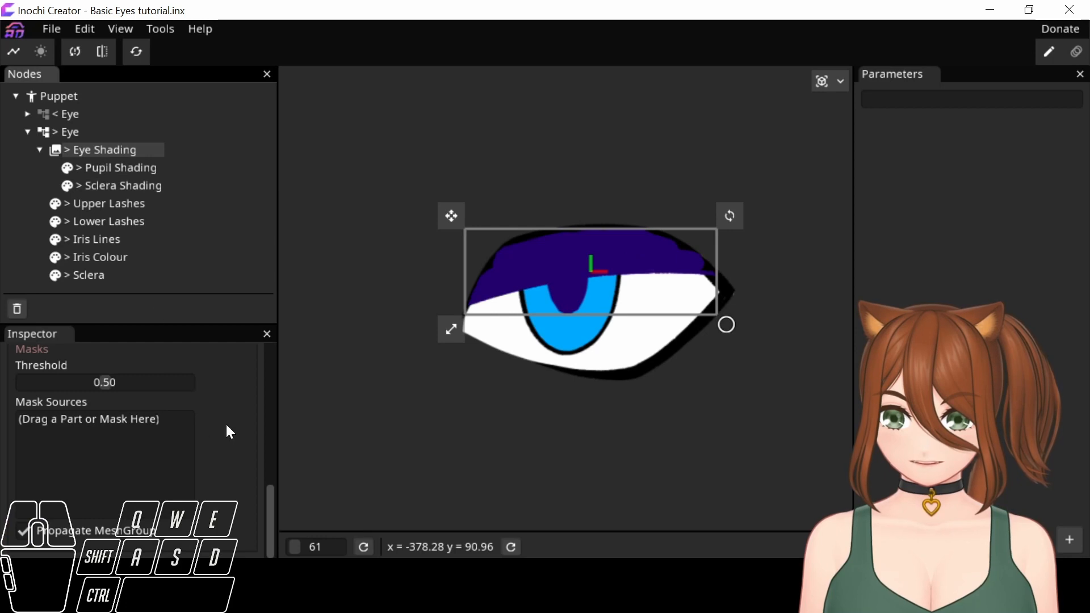
scroll(217, 437, "up", 1)
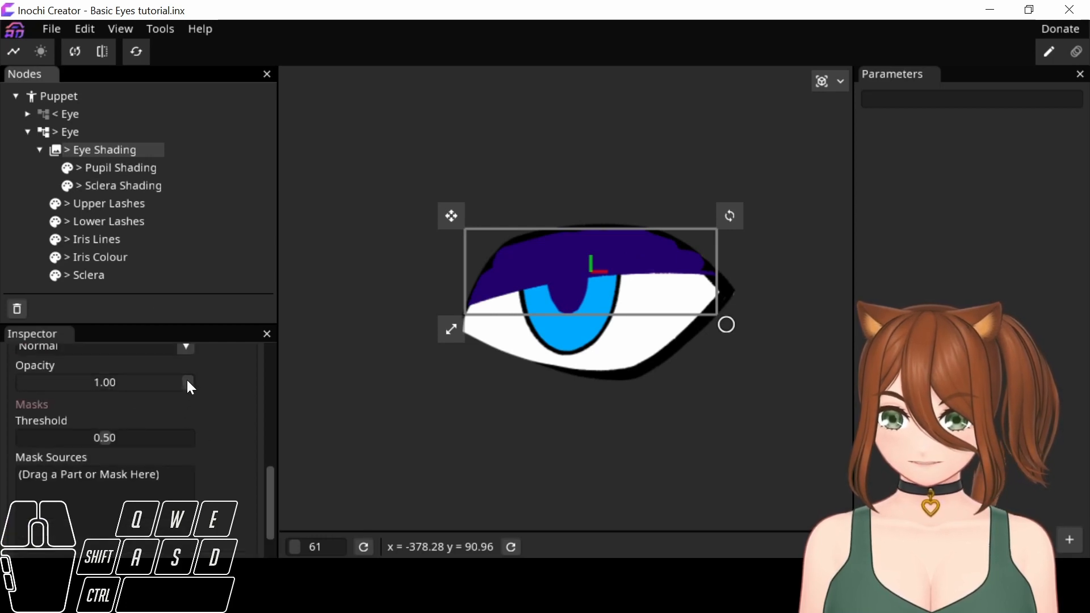
left_click_drag(186, 381, 77, 389)
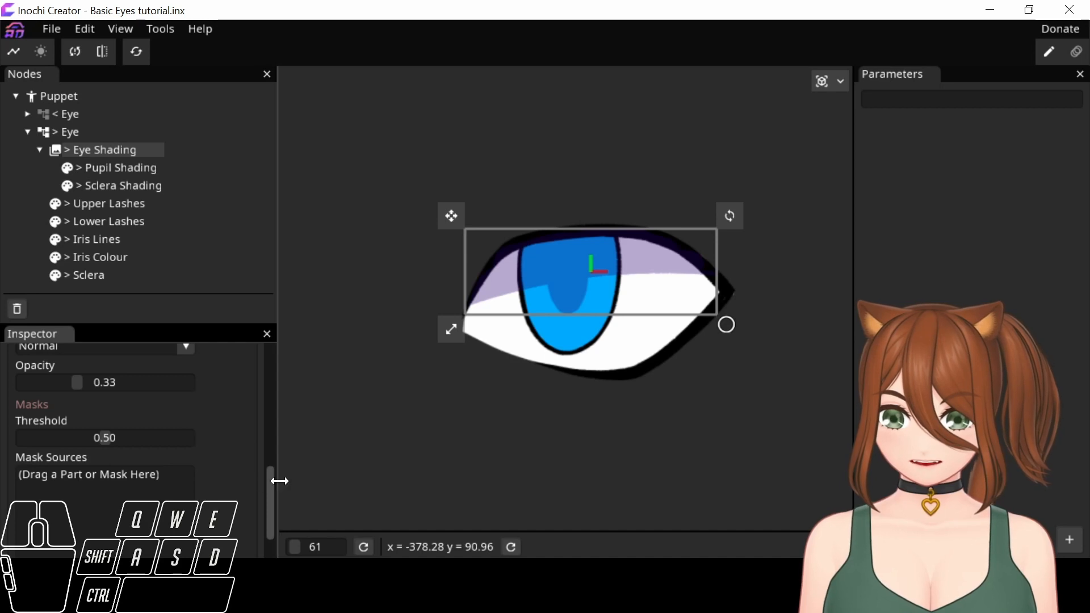
left_click_drag(269, 489, 262, 306)
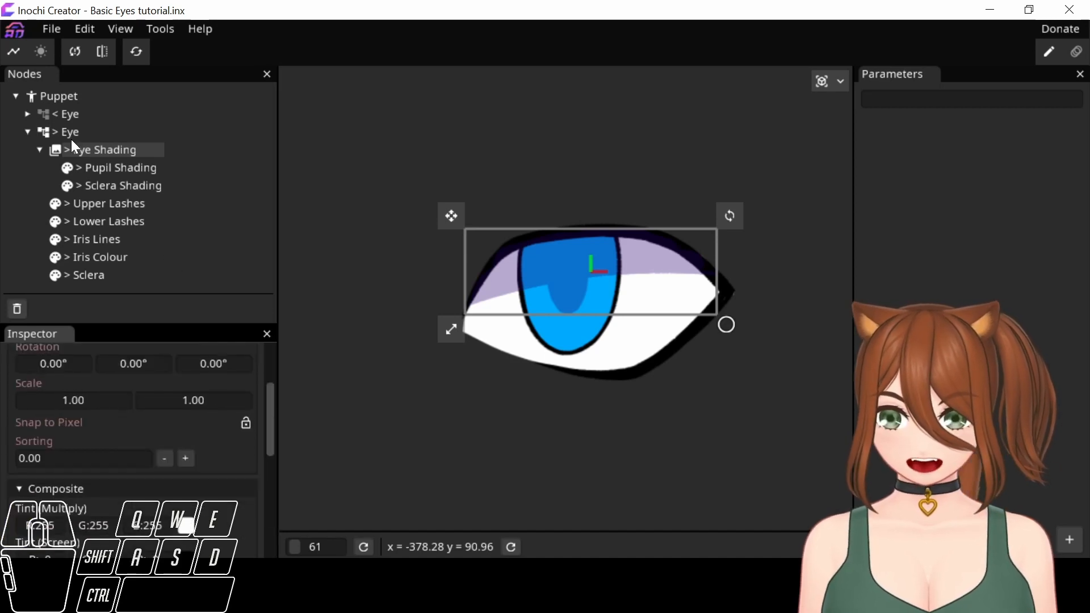
Set the sorting of the "> Eye Shading" composite to 3.00, matching the "> Pupil Shading" sorting
left_click(108, 167)
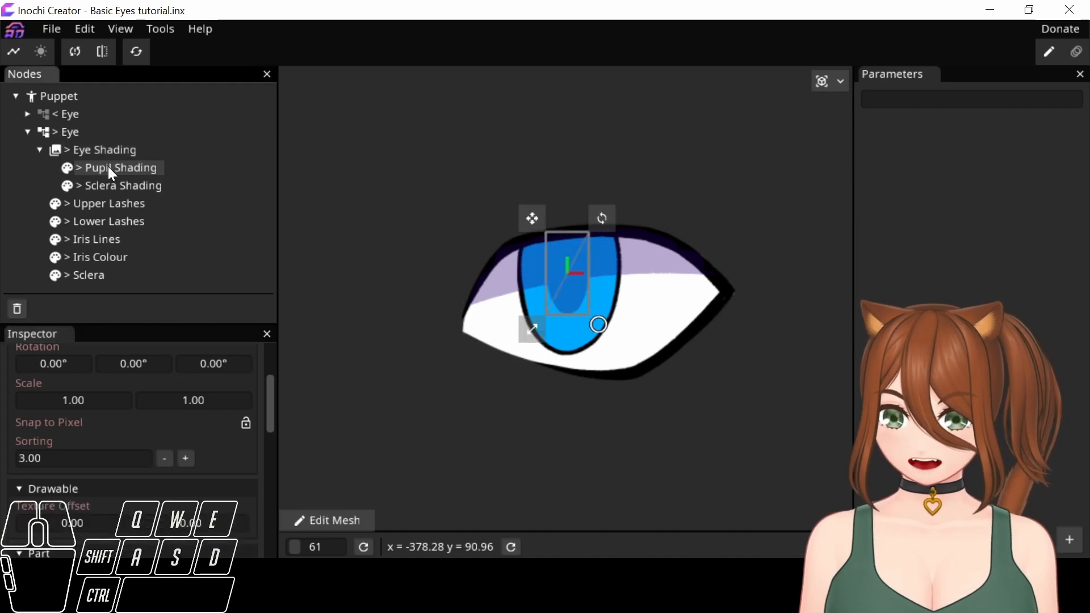
left_click(91, 461)
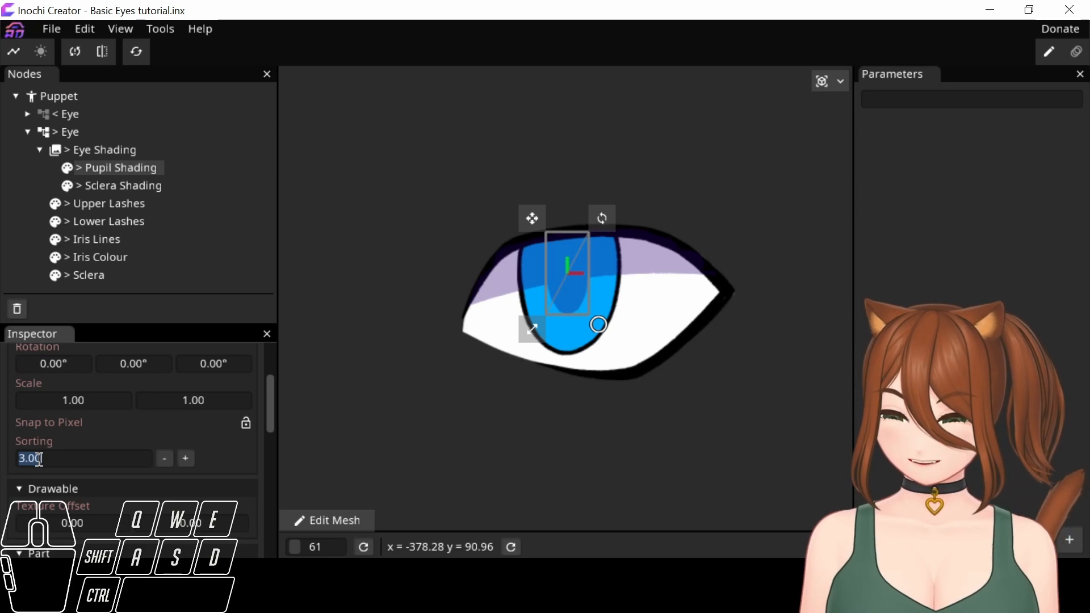
key("ctrl+c")
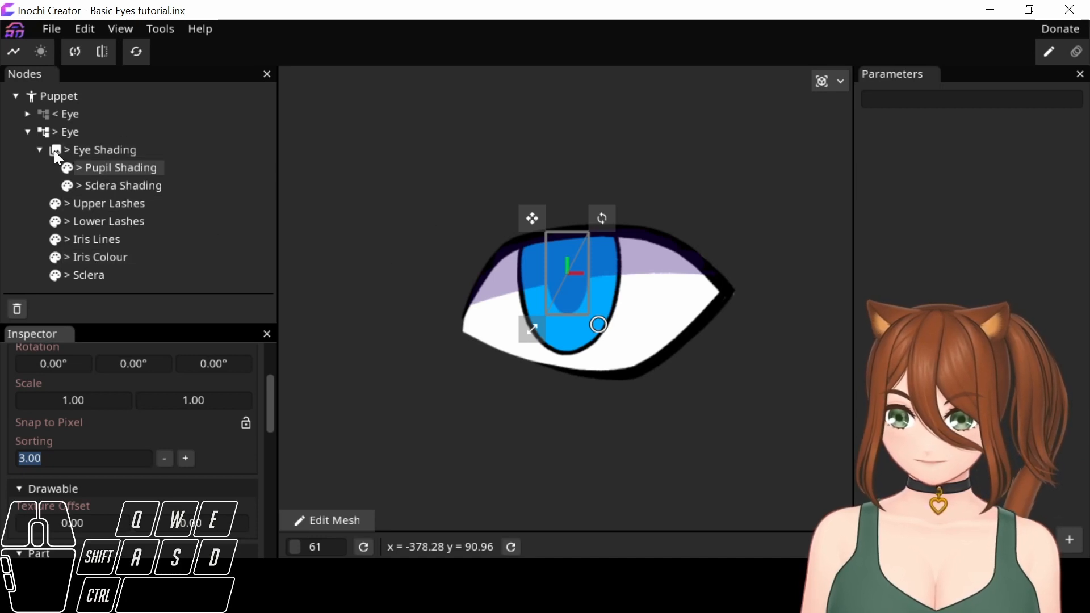
left_click(115, 149)
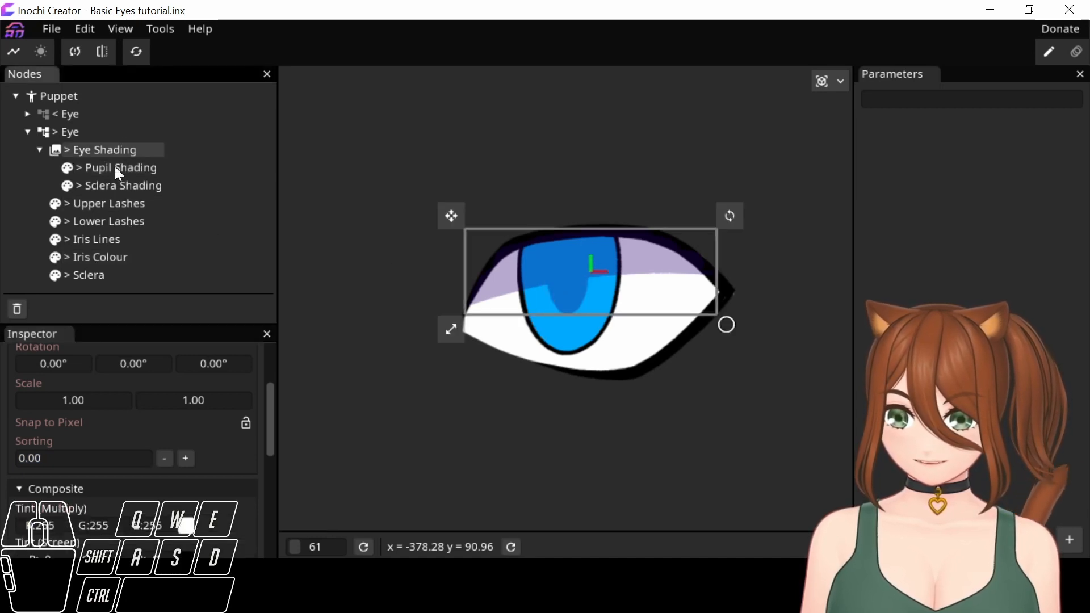
left_click(86, 458)
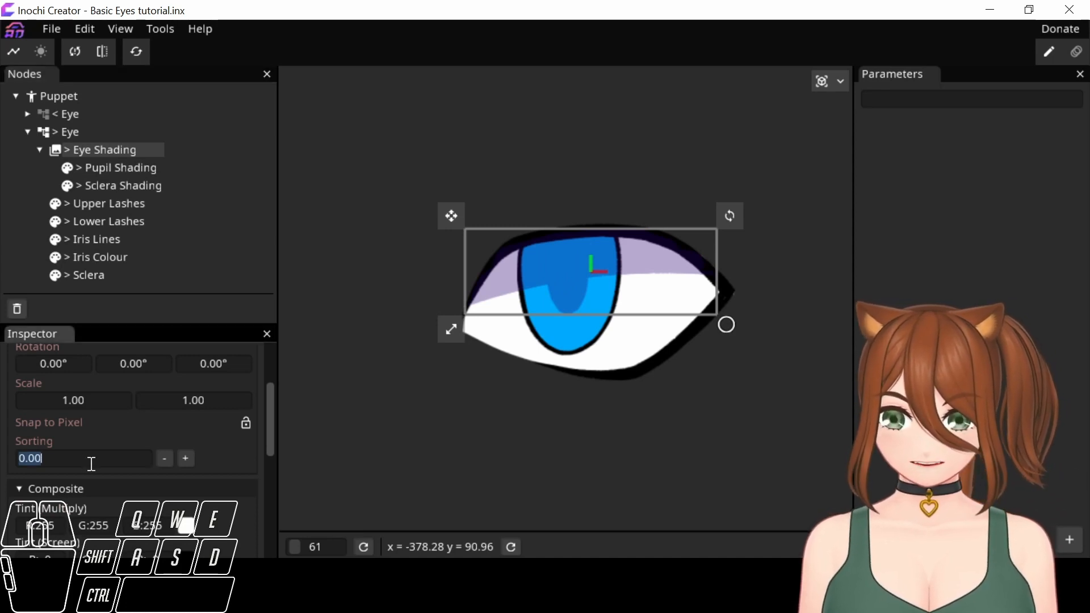
type("3")
key("Return")
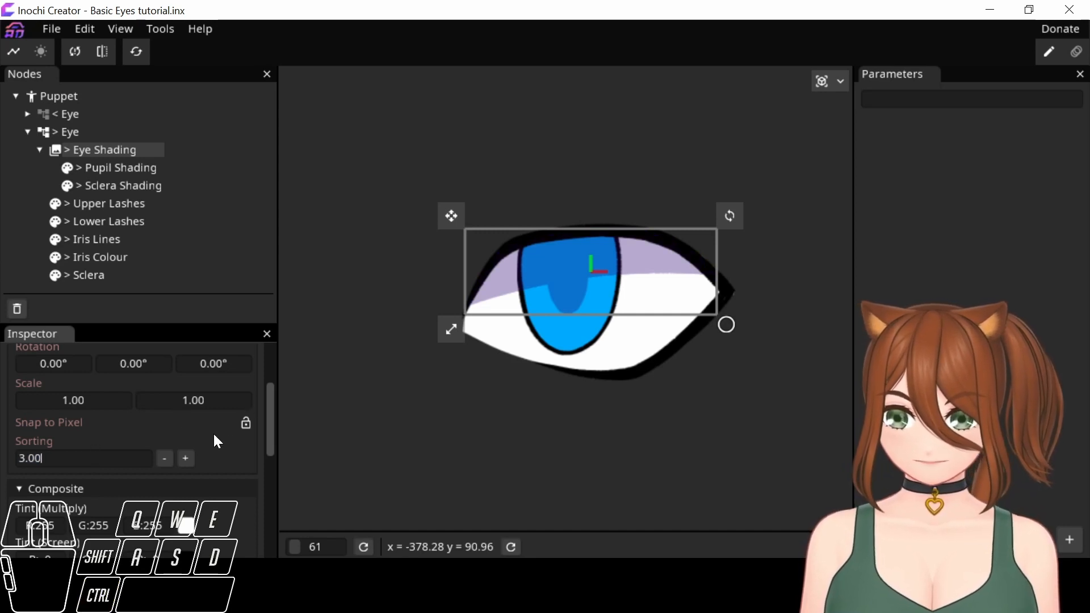
Try different opacities between 0.27 and 0.71 on the "> Eye Shading" composite
left_click_drag(273, 418, 277, 479)
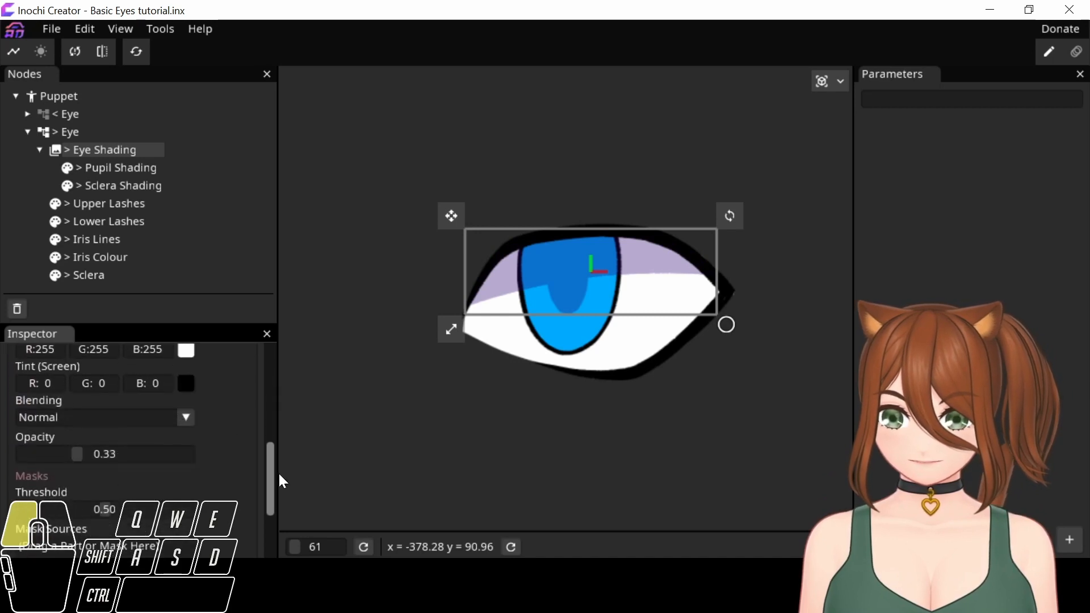
mouse_move(76, 454)
left_mouse_down()
mouse_move(37, 454)
mouse_move(140, 454)
left_mouse_up()
key("ctrl+z")
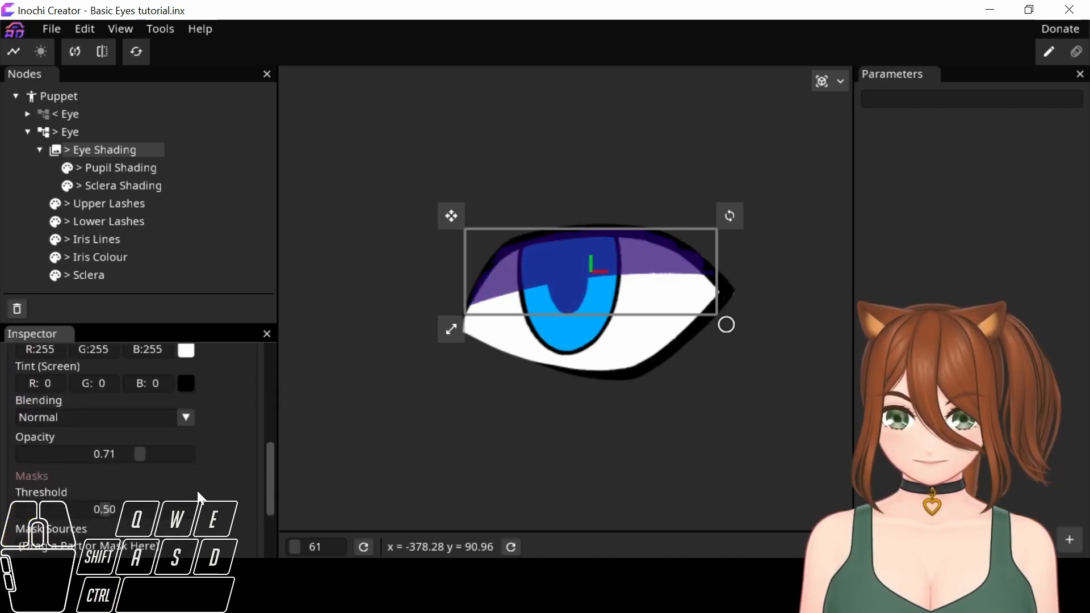
key("ctrl+shift+z")
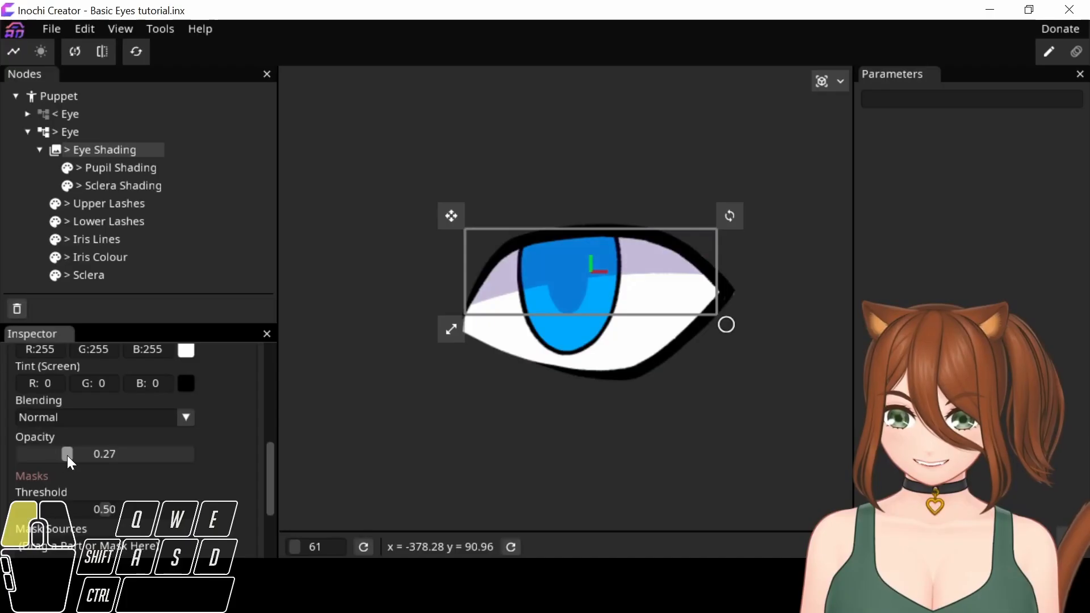
left_click_drag(67, 455, 79, 455)
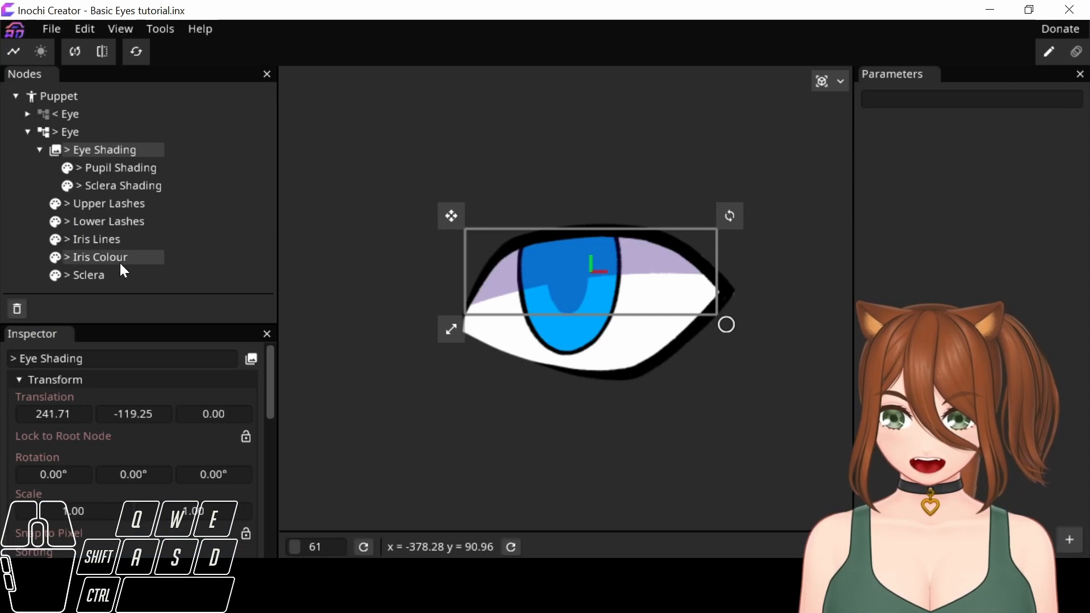
Make "> Iris Colour" a child of "> Iris Lines", test the link by moving the parent, and undo that move
left_click_drag(118, 260, 97, 241)
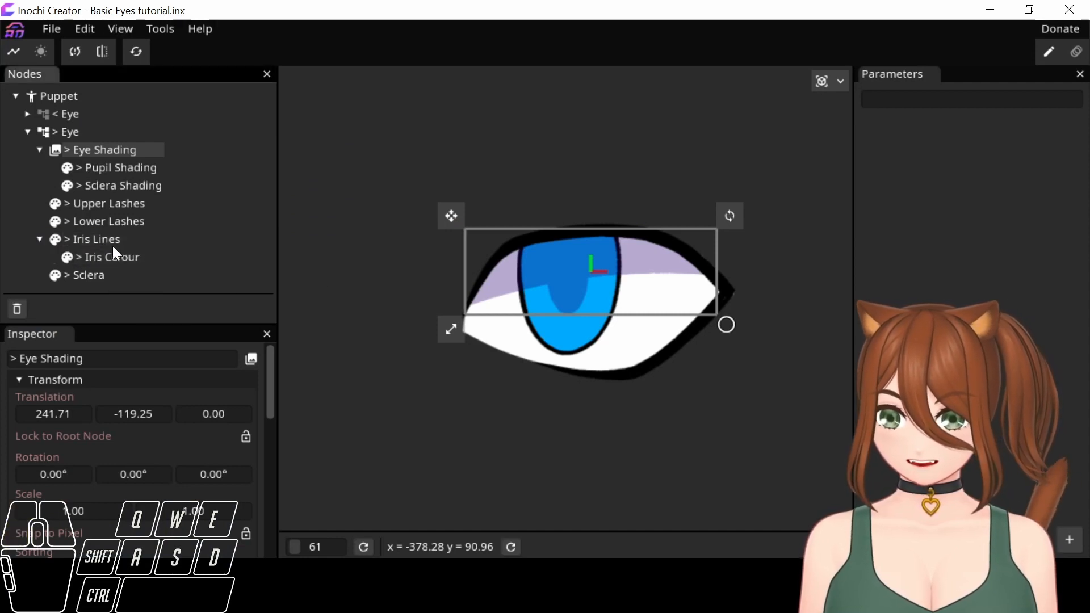
left_click(113, 239)
mouse_move(493, 170)
left_mouse_down()
mouse_move(475, 173)
mouse_move(511, 165)
mouse_move(504, 182)
mouse_move(491, 181)
left_mouse_up()
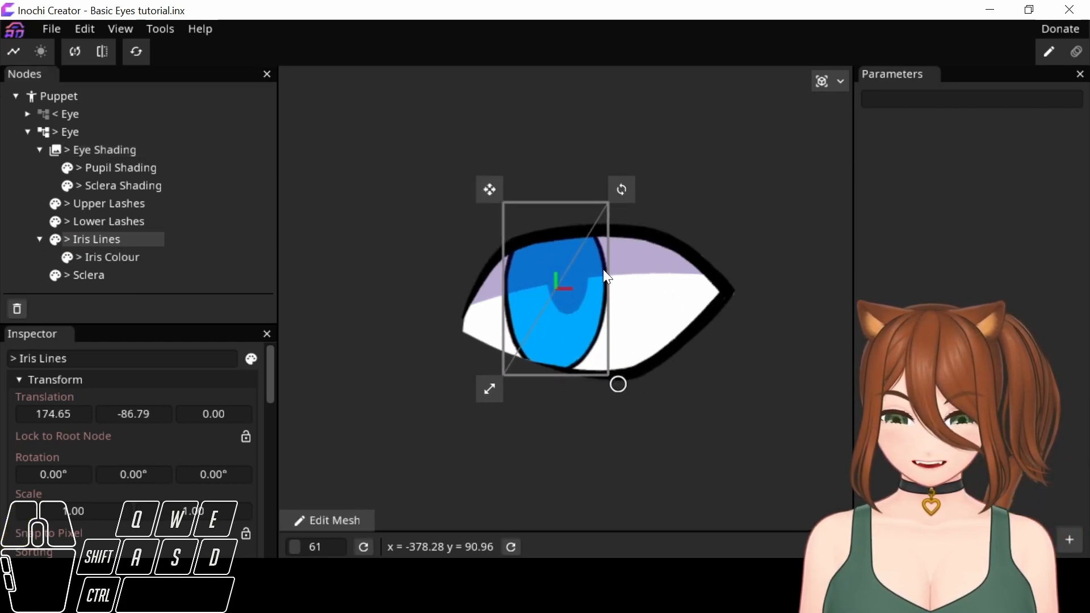
key("ctrl+z")
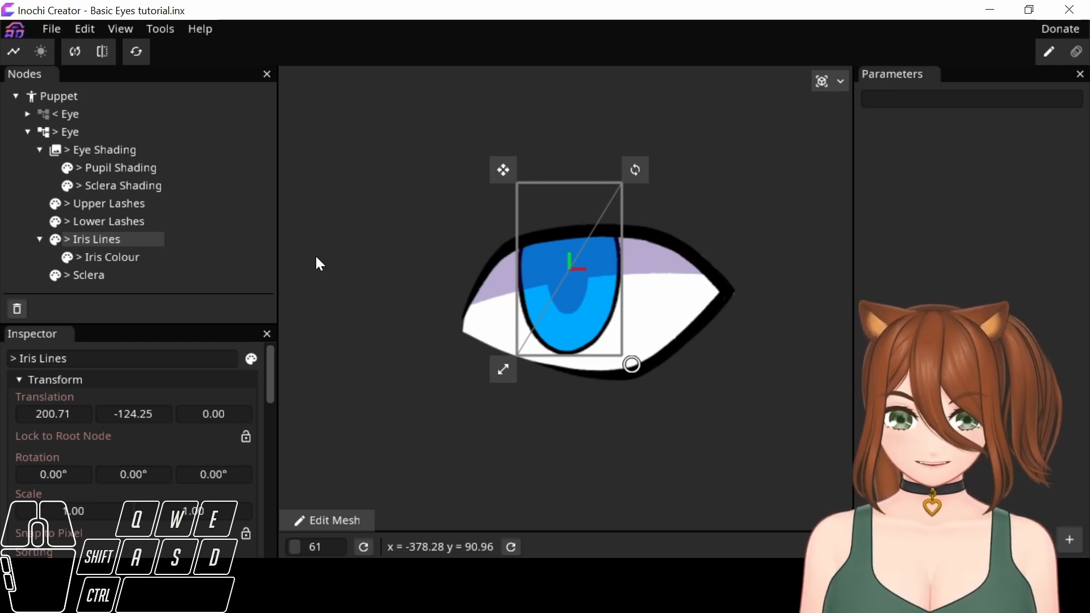
left_click(1069, 540)
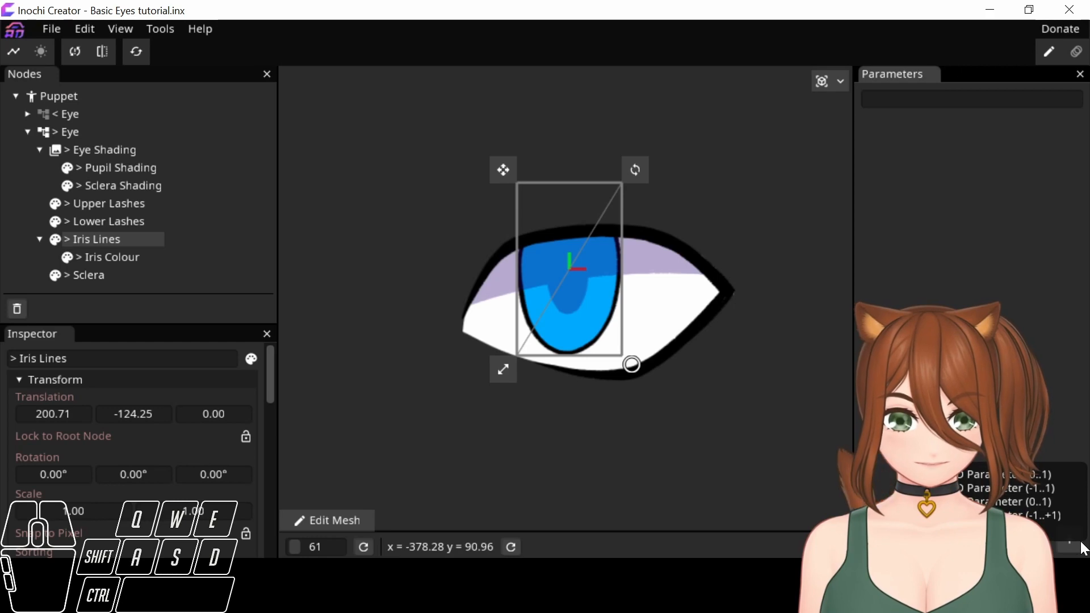
left_click(1081, 541)
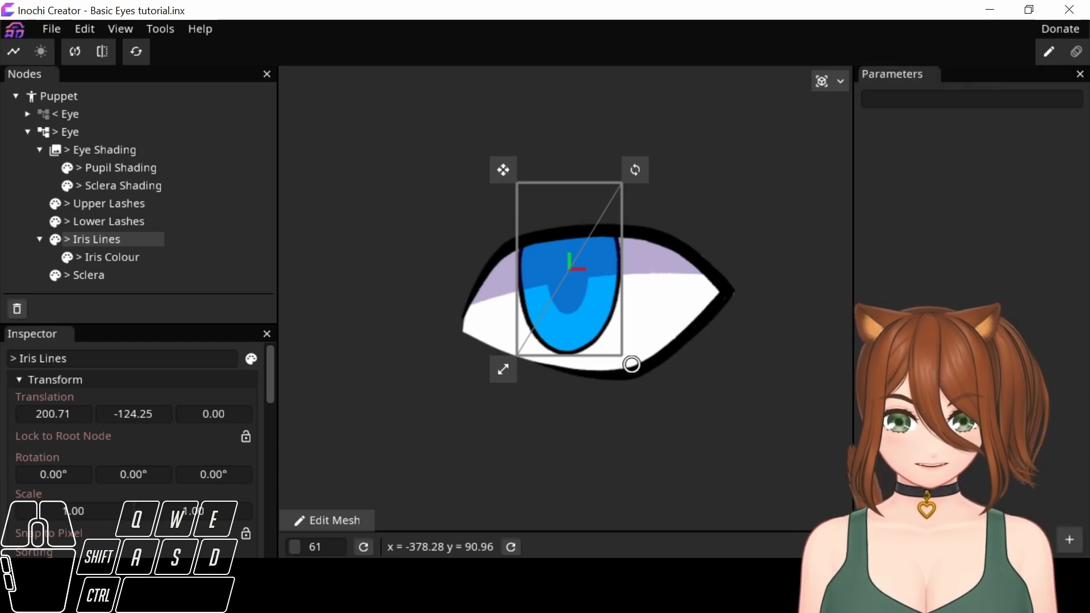
key("alt+Tab")
left_click(722, 235)
left_click_drag(725, 243, 602, 242)
key("alt+Tab")
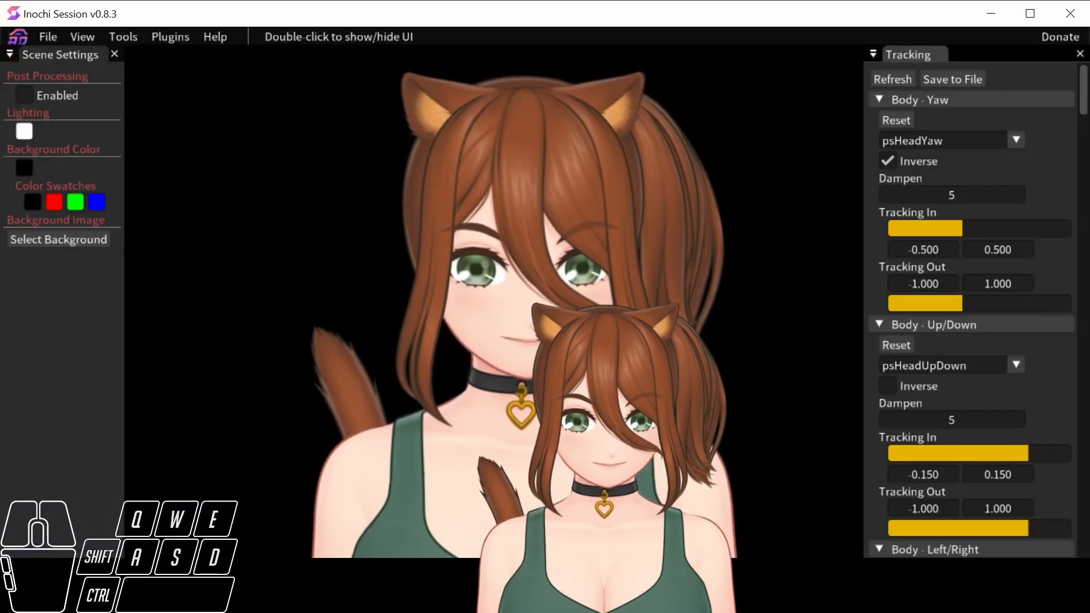
mouse_move(616, 602)
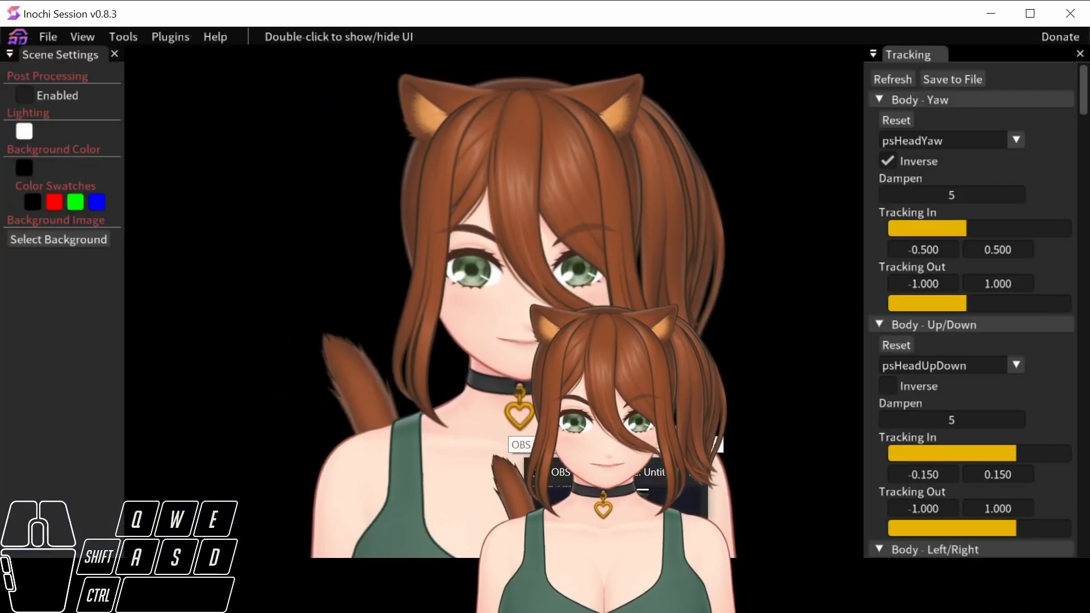
left_click(616, 499)
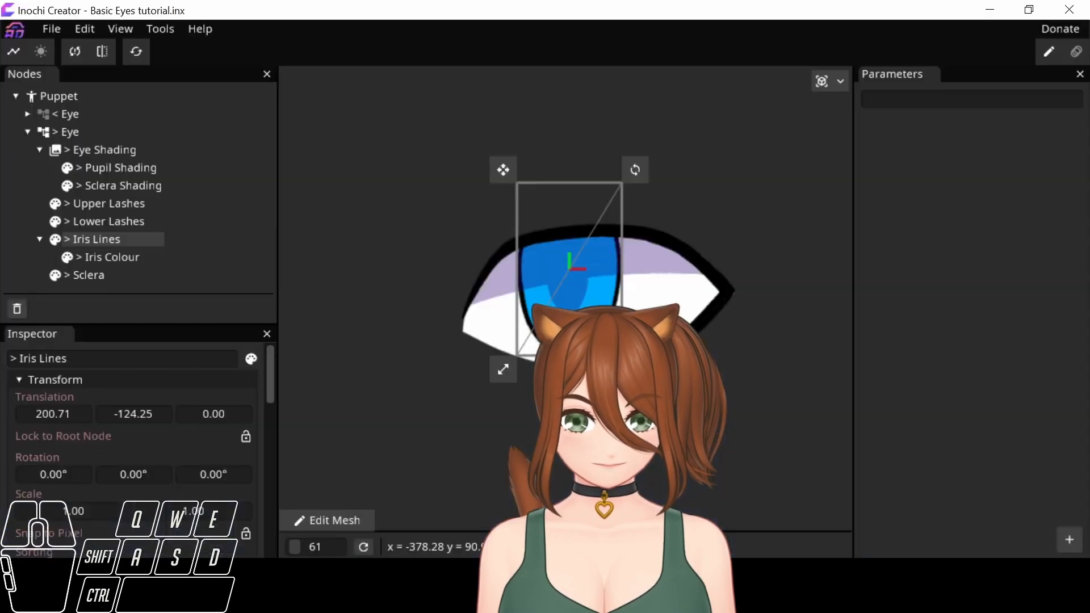
Add a 2D parameter with the range -1..+1 and rename it "> Eye Gaze"
left_click(1067, 546)
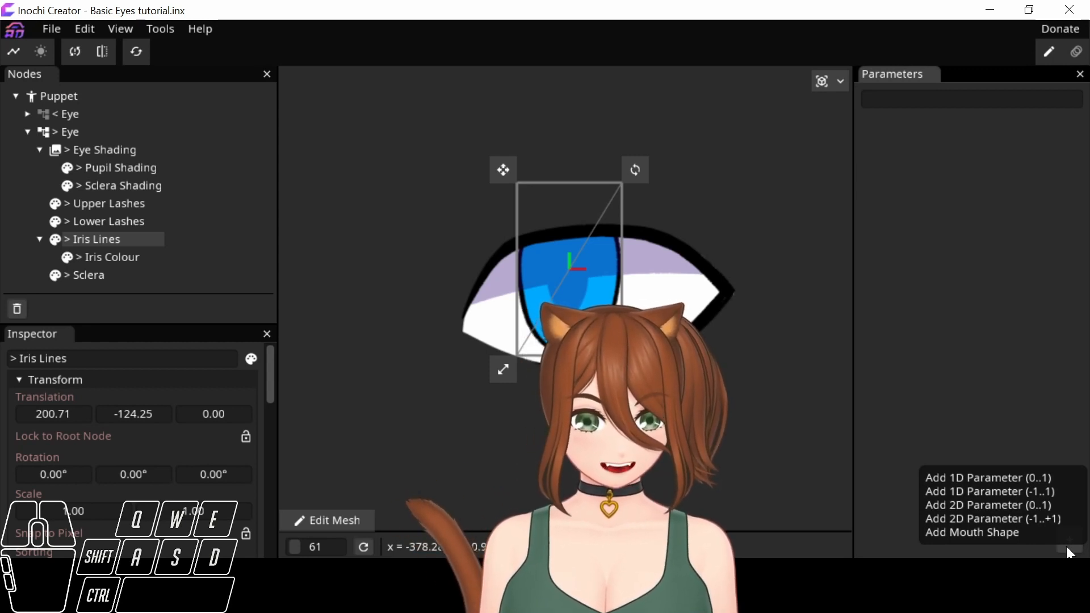
left_click(1056, 519)
left_click(1064, 151)
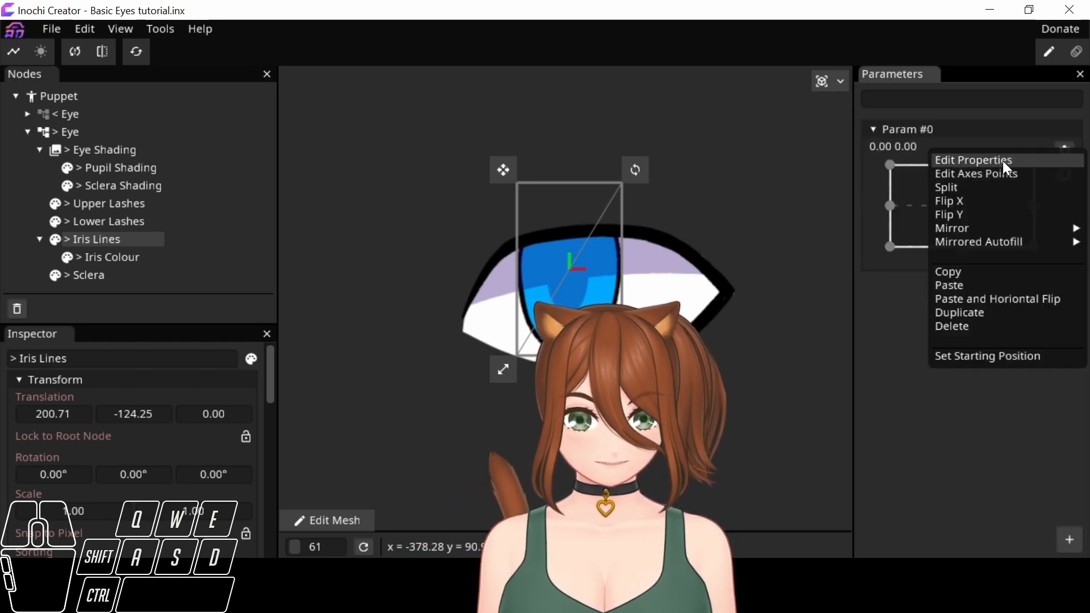
left_click(1002, 161)
left_click_drag(151, 119, 3, 119)
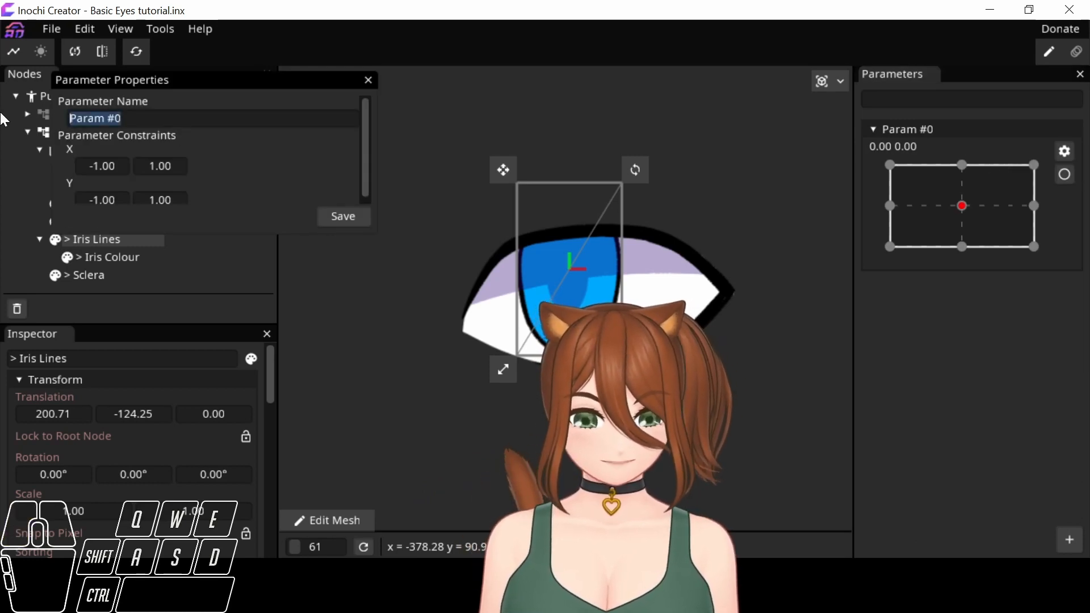
type("> ")
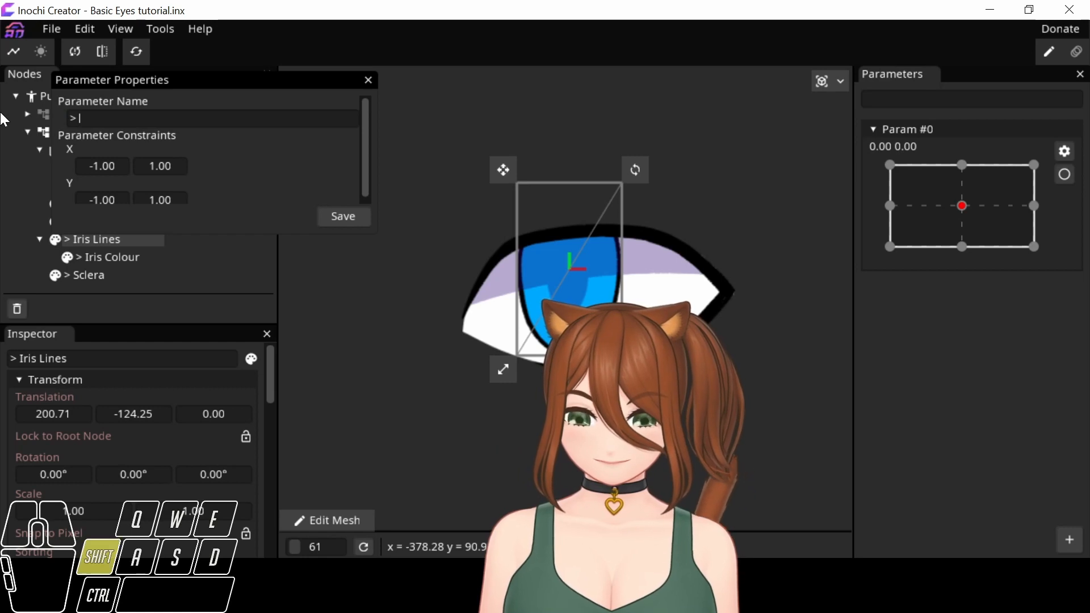
type("Eye Gaze")
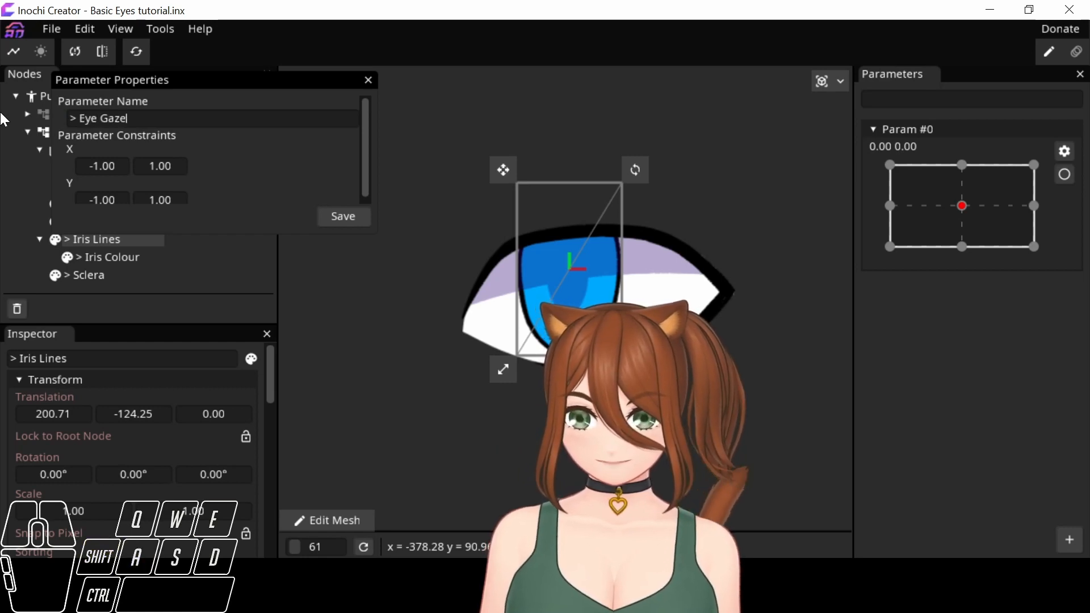
scroll(271, 195, "down", 1)
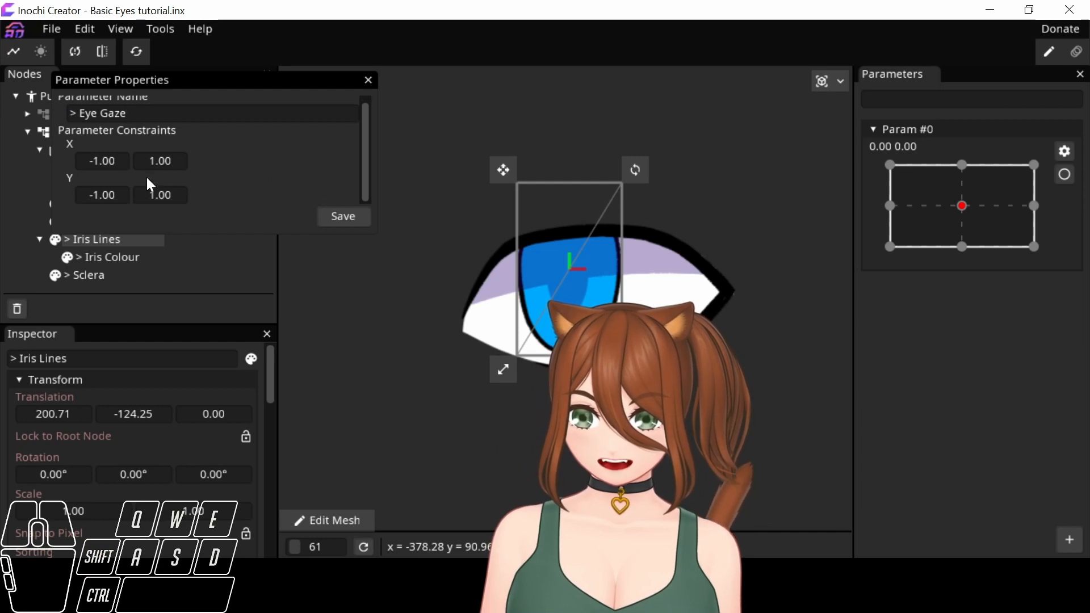
left_click(339, 214)
Try the "> Eye Gaze" control point at several positions and return it to 0.00 0.00
left_click_drag(962, 205, 956, 203)
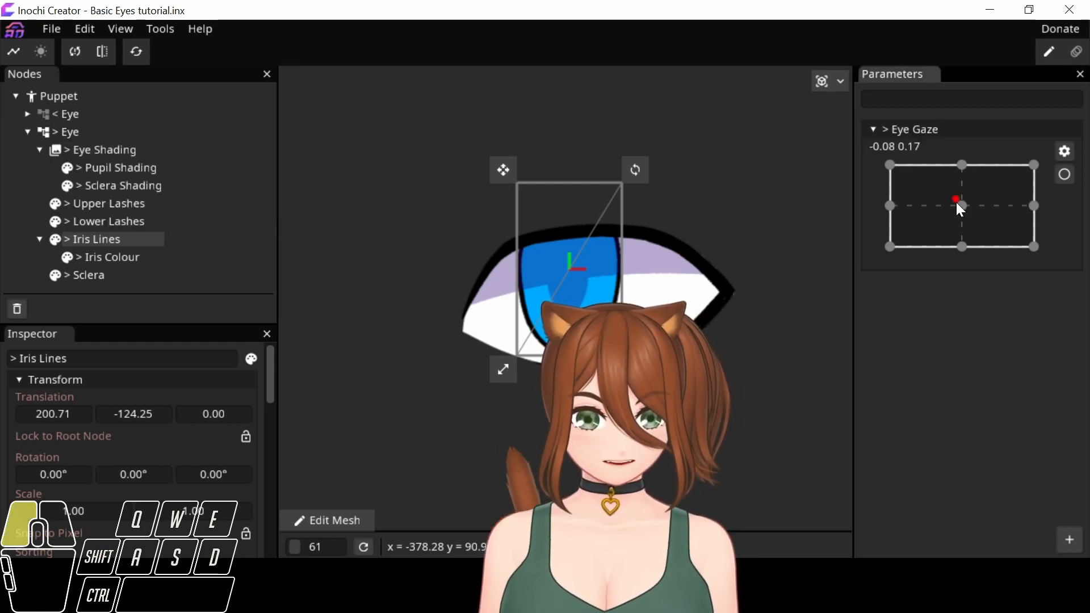
left_click_drag(1071, 219, 985, 250)
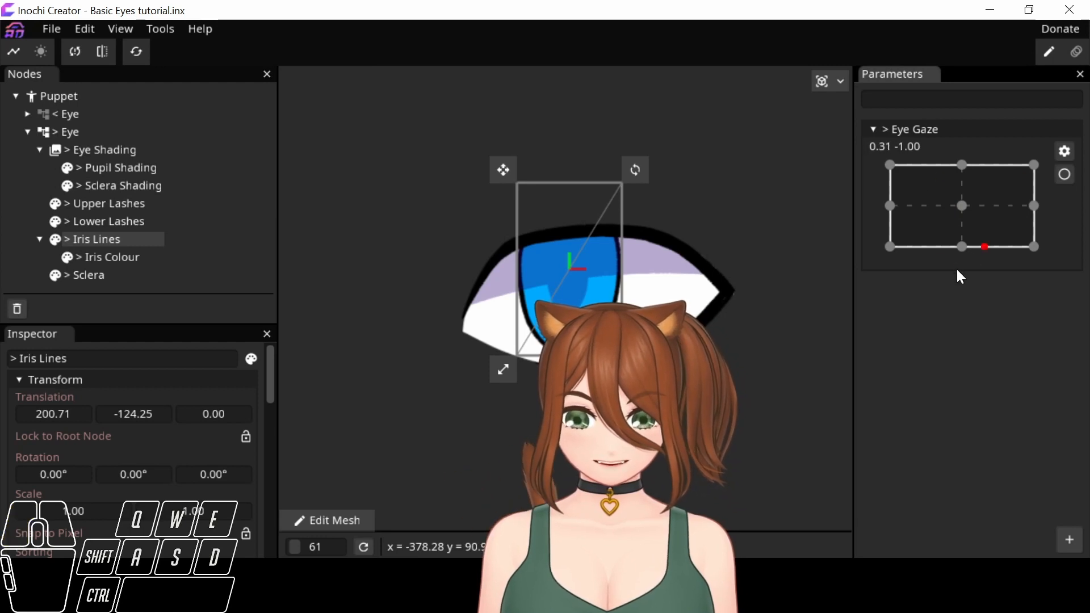
left_click_drag(996, 246, 998, 223)
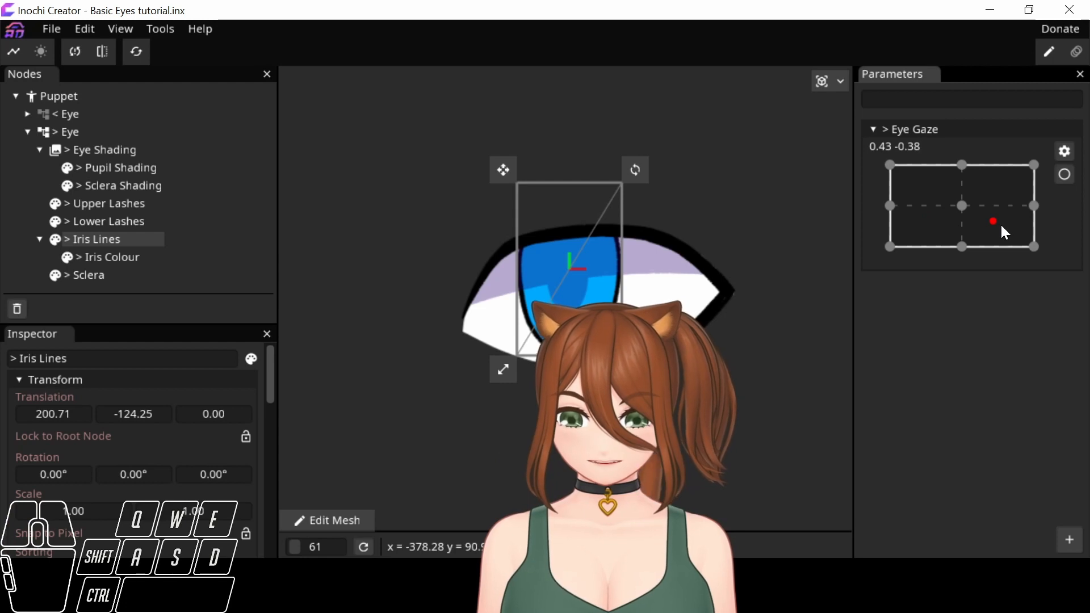
left_click(963, 206)
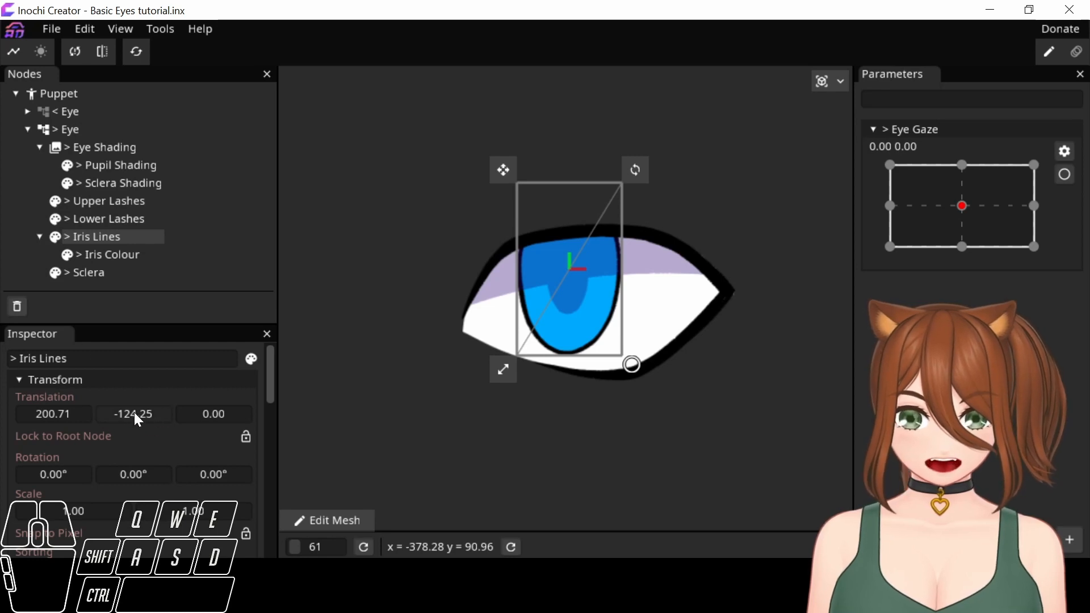
Arm the "> Eye Gaze" parameter for editing and select its keypoint at -1.00 0.00
left_click(1066, 176)
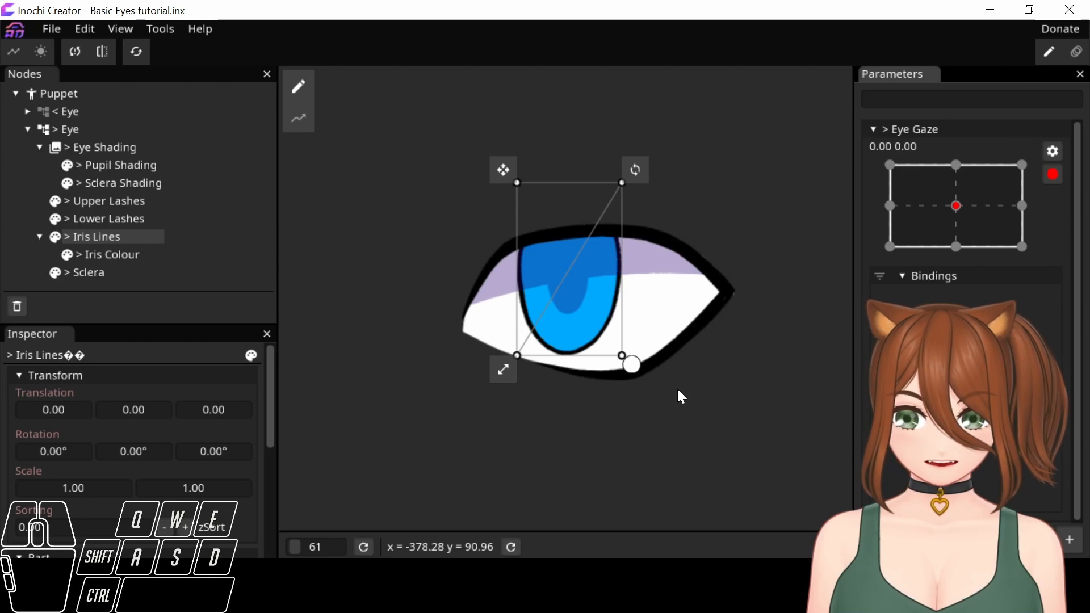
left_click(937, 176)
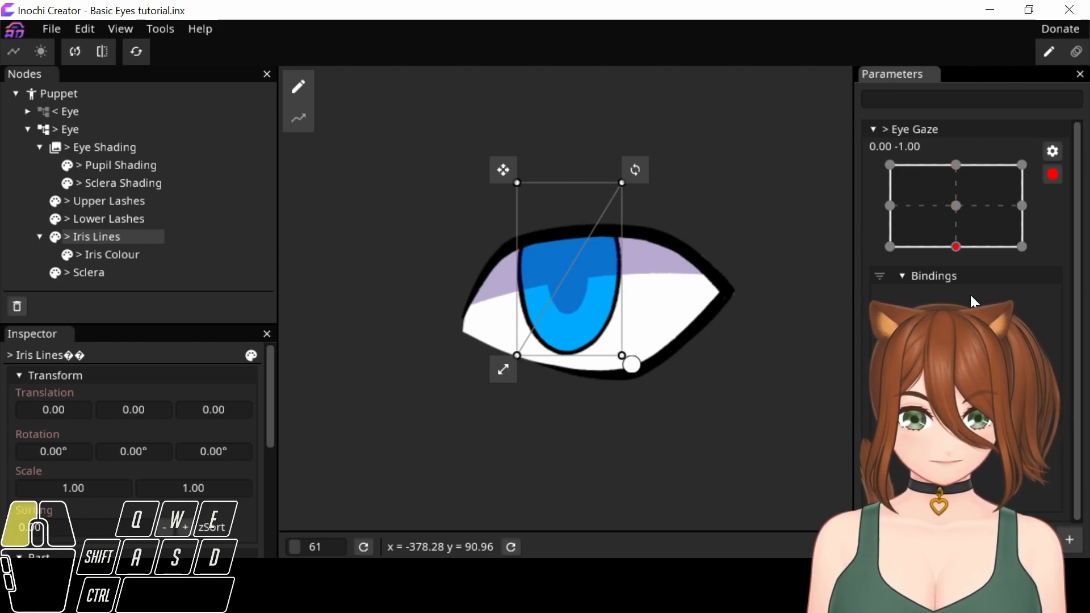
left_click_drag(974, 302, 833, 216)
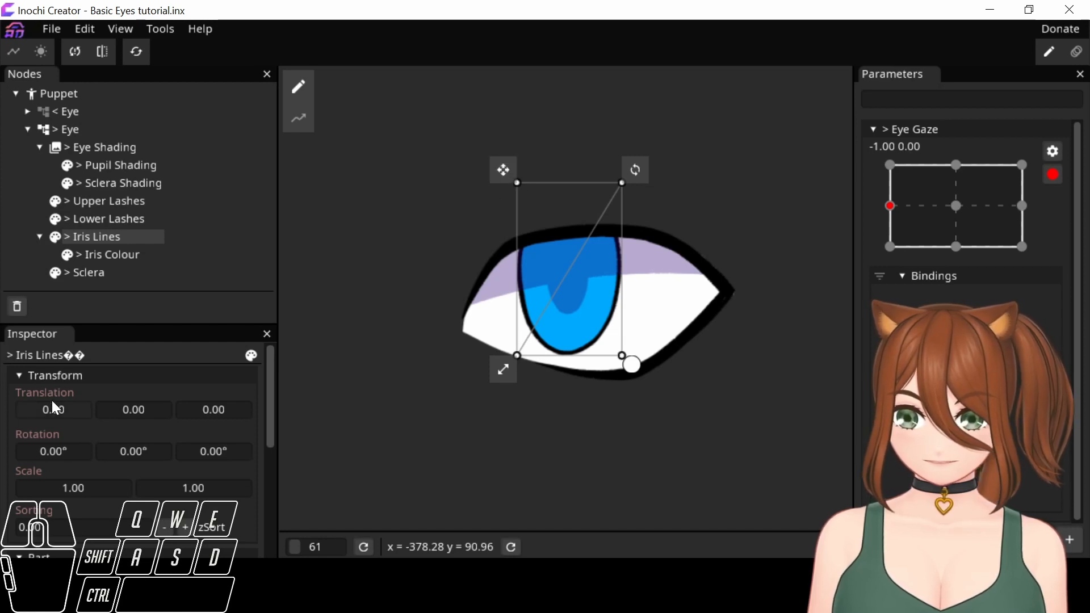
Set the X translation of "> Iris Lines" to -88.00 at the -1.00 0.00 keypoint of "> Eye Gaze"
left_click_drag(68, 410, 4, 428)
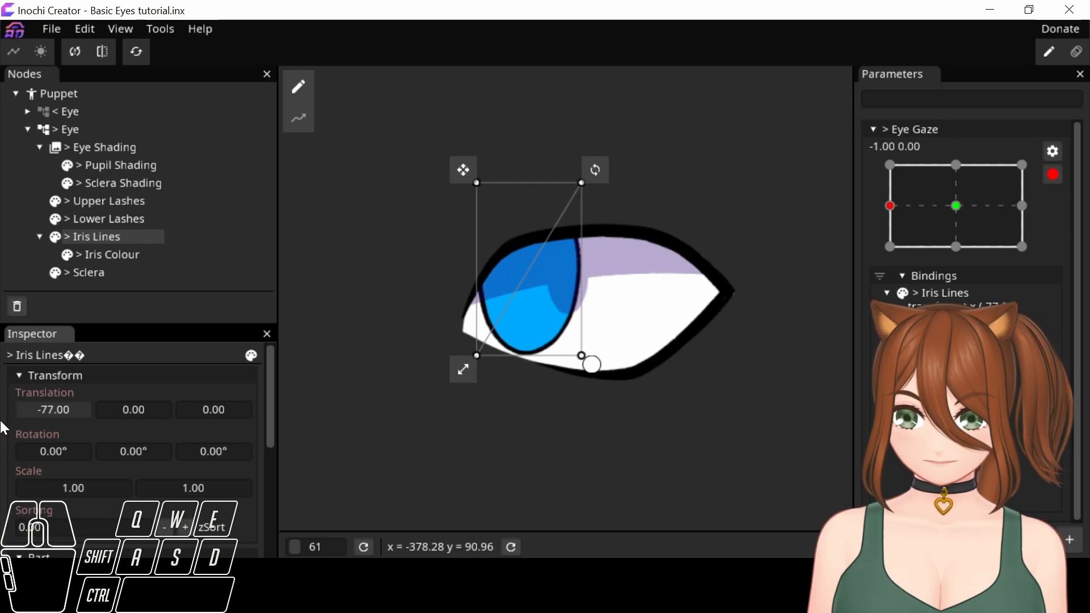
left_click_drag(78, 411, 67, 412)
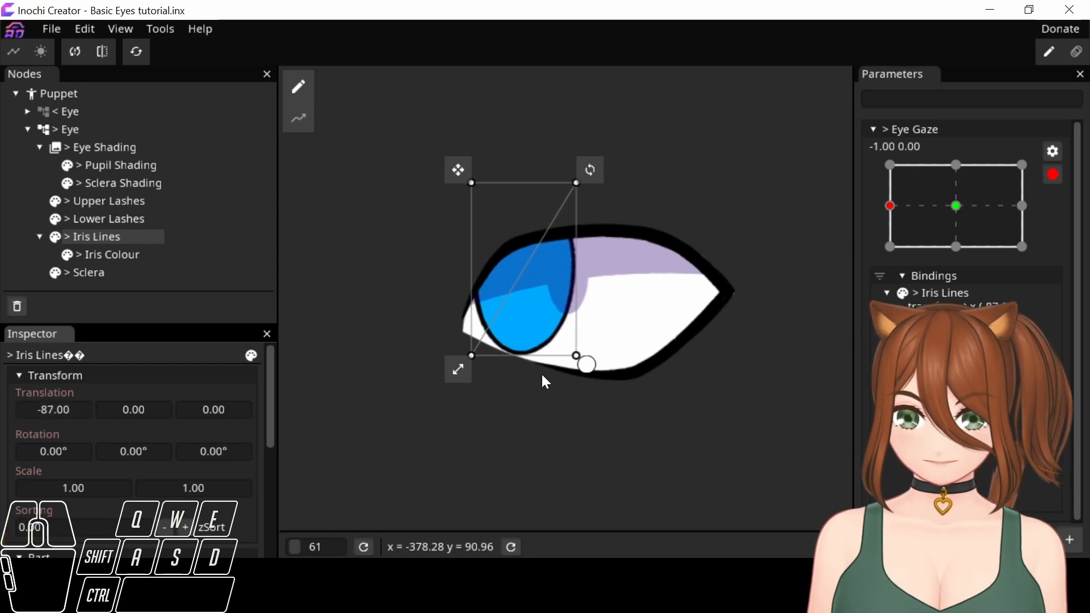
double_click(53, 415)
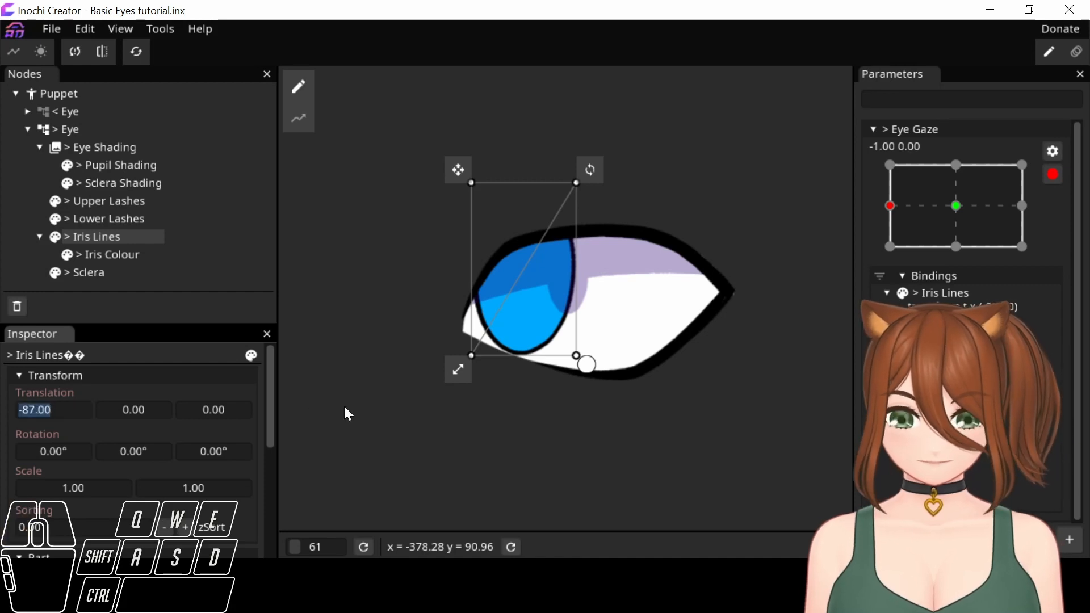
type("88")
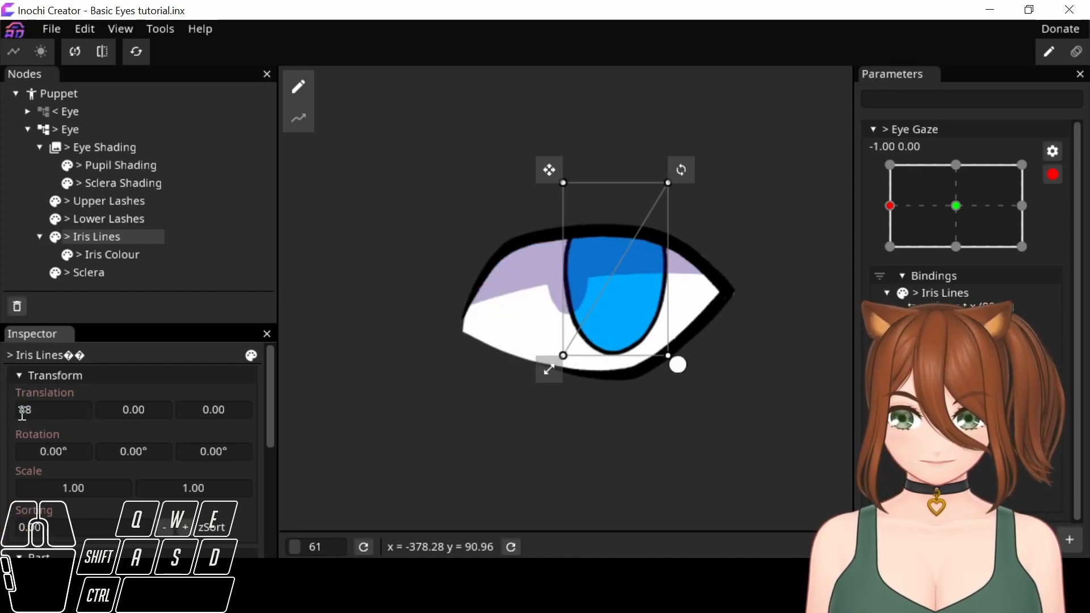
type("-")
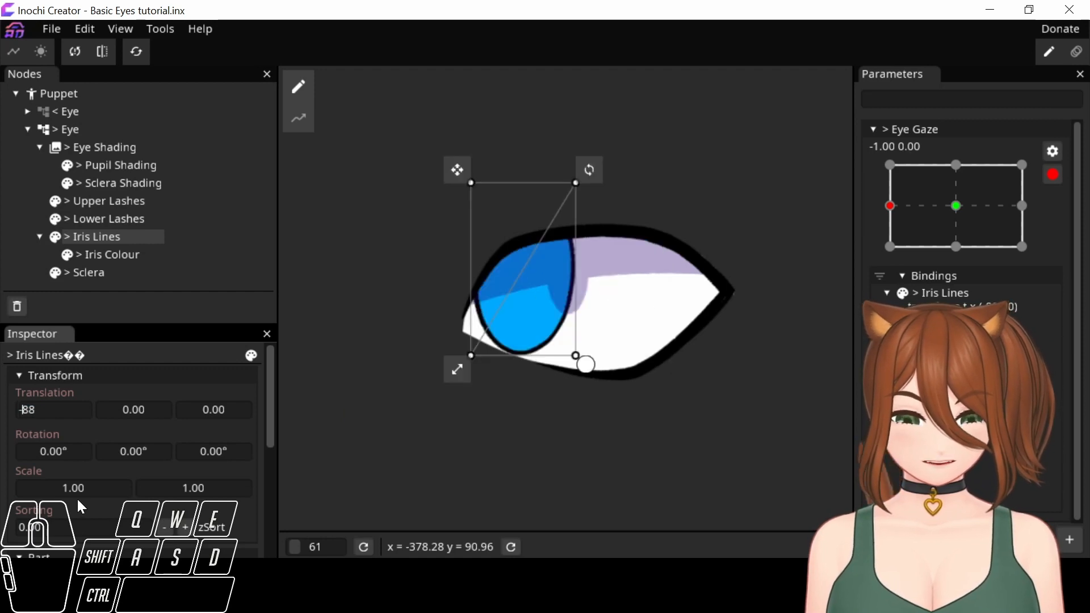
key("Return")
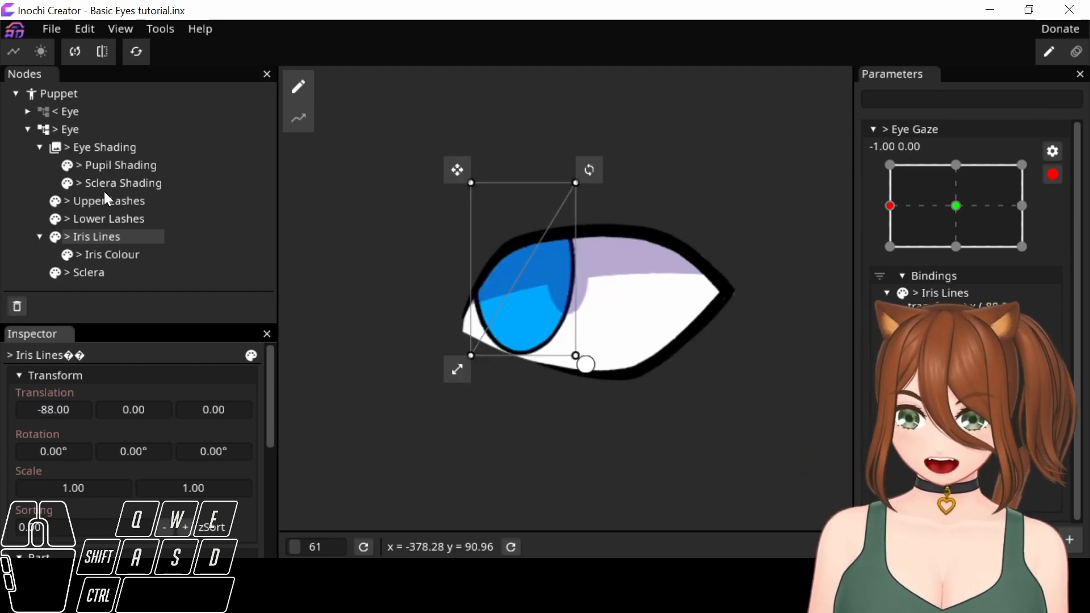
Set the X translation of "> Pupil Shading" to -88.00 at the same "> Eye Gaze" keypoint
left_click(130, 165)
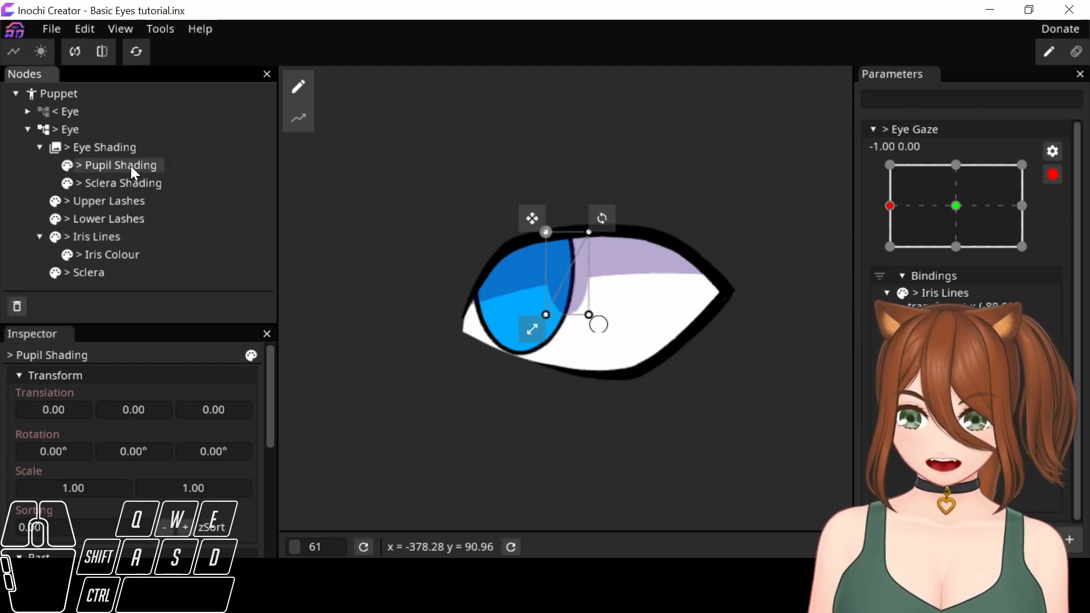
left_click(63, 412)
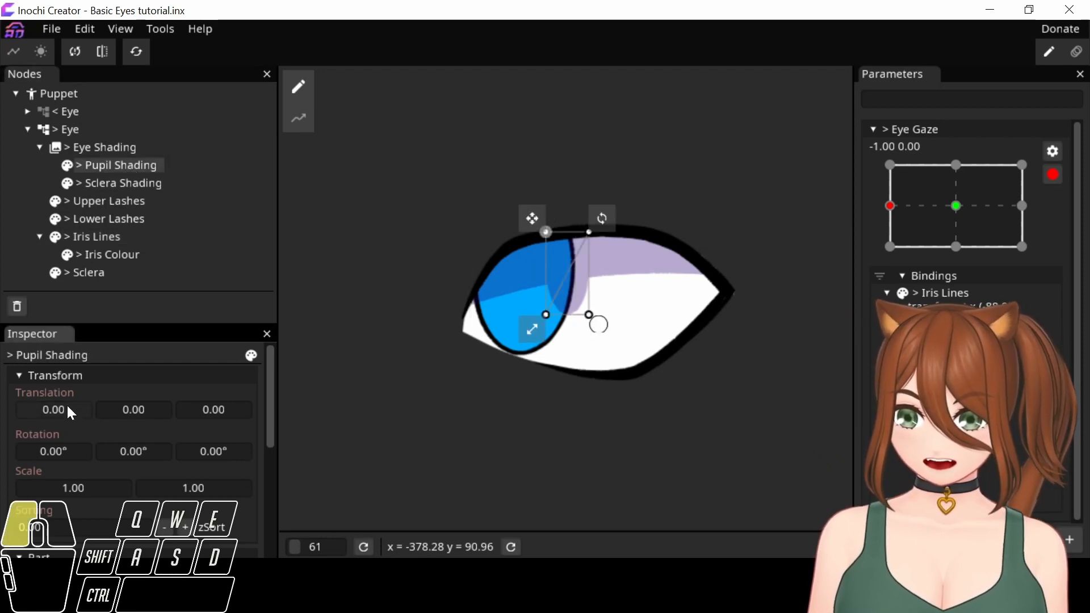
double_click(67, 405)
type("-")
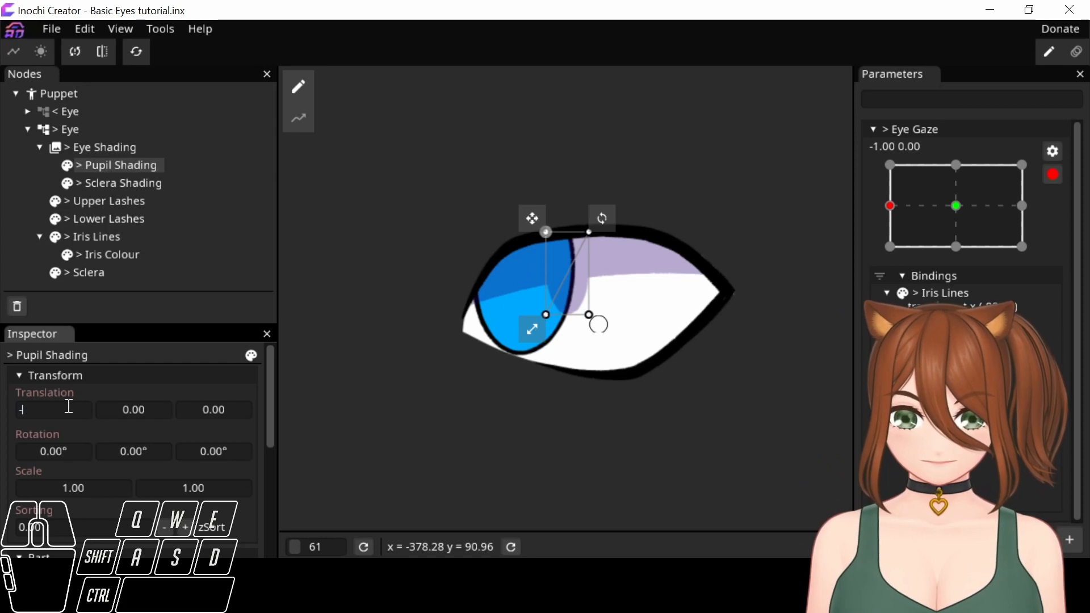
type("88")
key("Return")
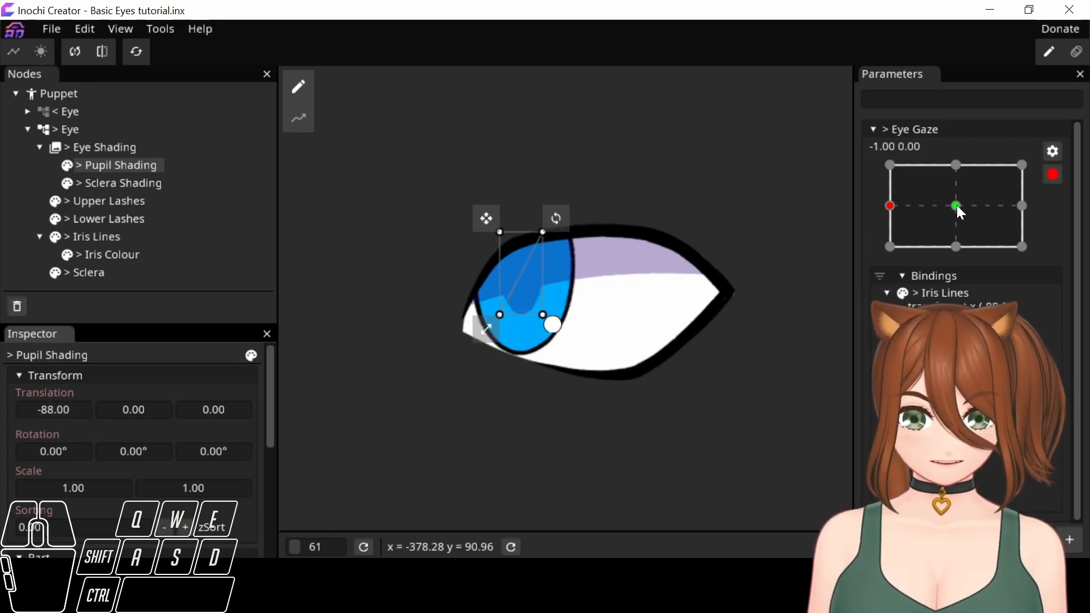
Set the X translation of "> Pupil Shading" to 88 at the 1.00 0.00 keypoint of "> Eye Gaze"
left_click(1022, 206)
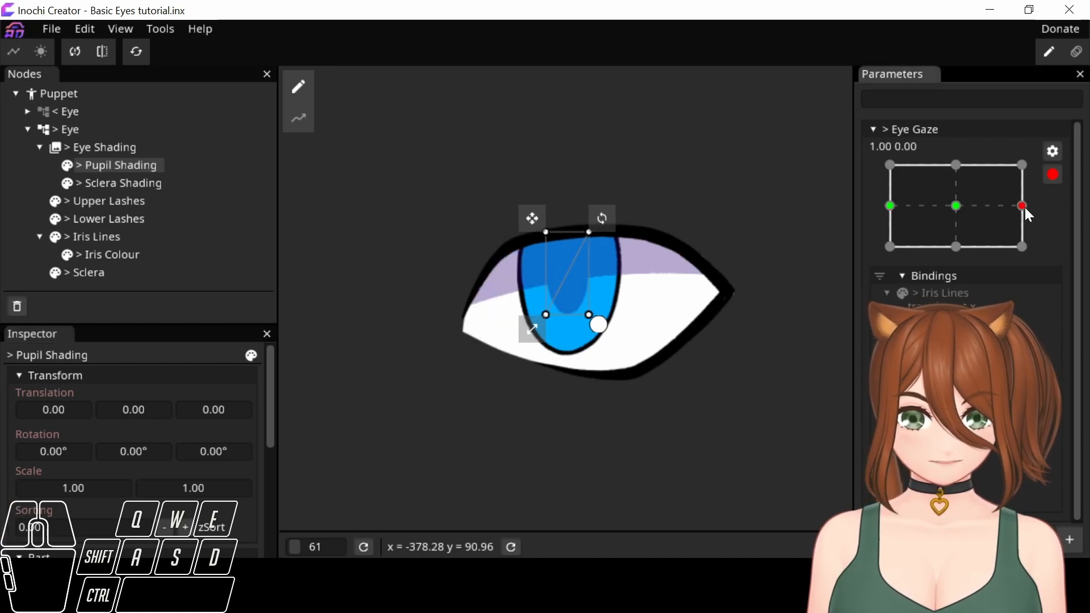
double_click(65, 411)
type("88")
key("Return")
Adjust the Y translation of "> Iris Lines" and "> Pupil Shading" at the 0.00 1.00 keypoint of "> Eye Gaze"
left_click(97, 237)
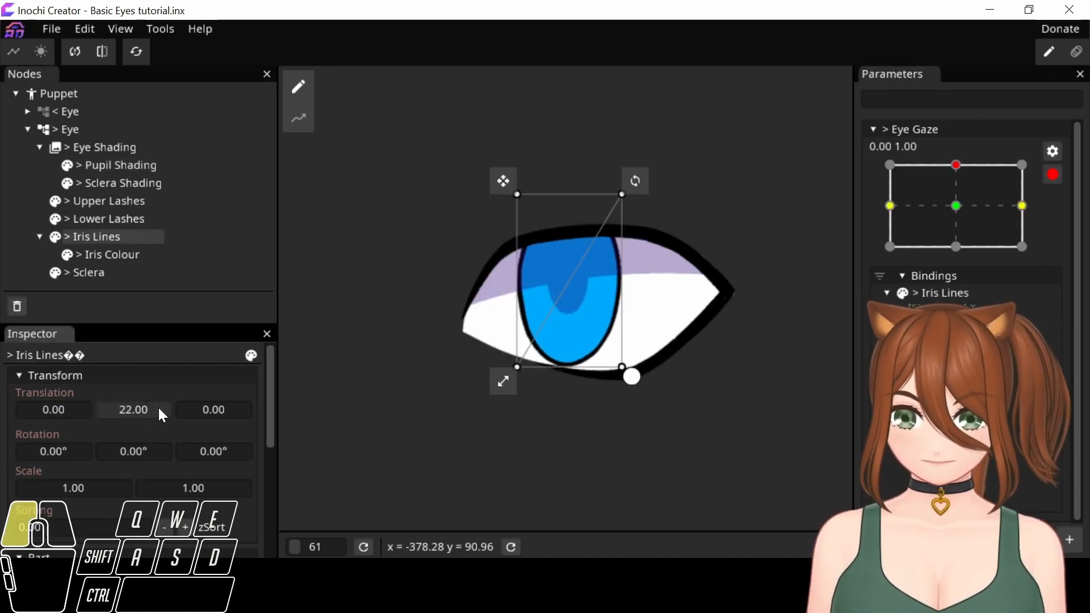
left_click_drag(163, 414, 109, 417)
left_click(120, 165)
double_click(134, 410)
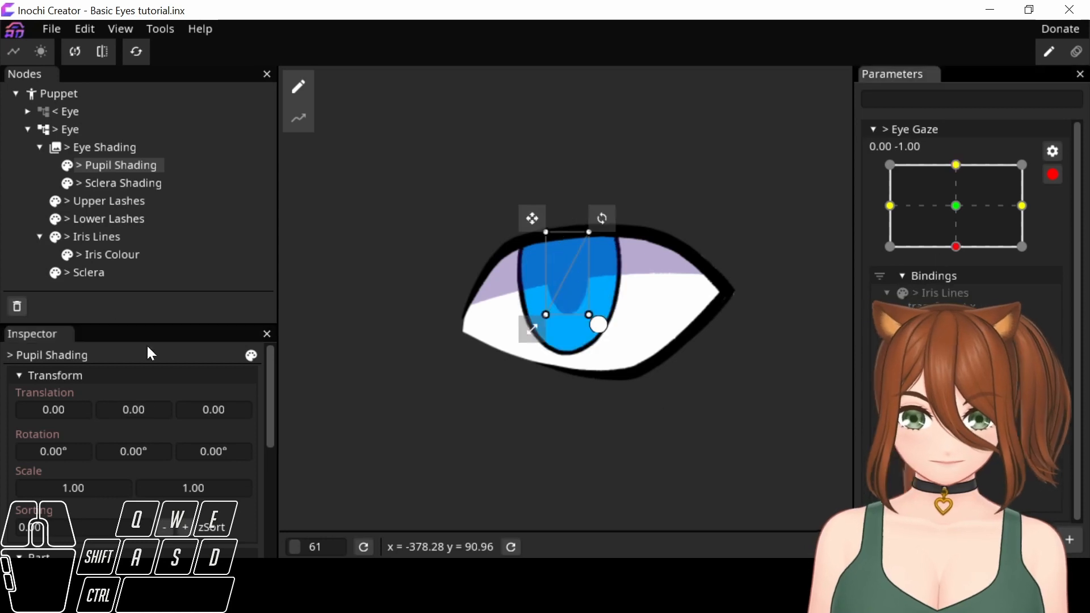
Offset "> Iris Lines" and "> Pupil Shading" vertically at the 0.00 -1.00 keypoint, giving "> Pupil Shading" a Y translation of 88.00
left_click(97, 236)
double_click(135, 412)
left_click(120, 165)
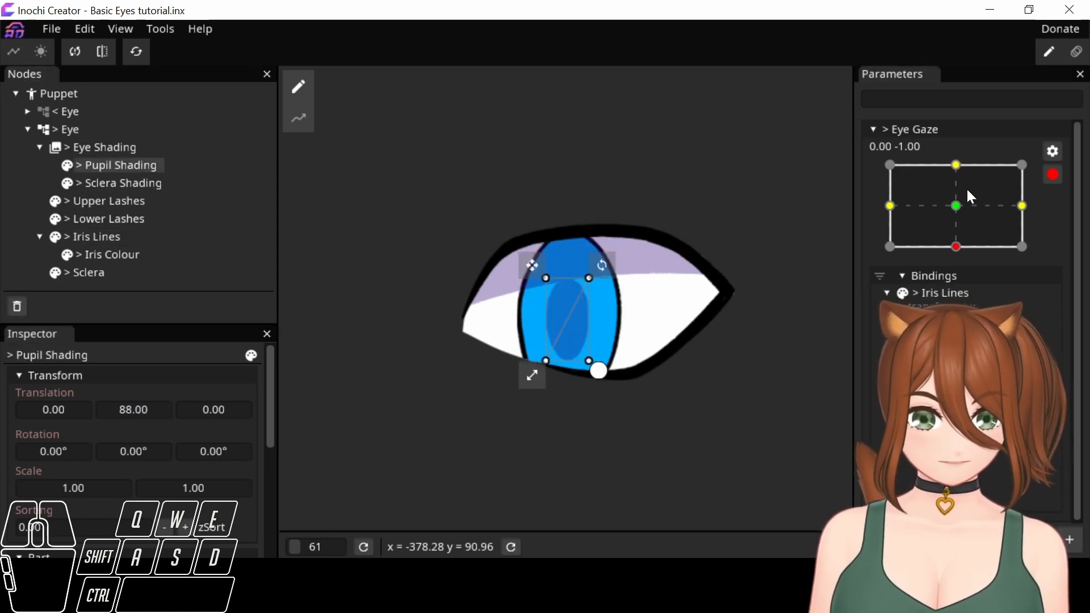
Test the "> Eye Gaze" control point in several directions and disarm the parameter
left_click_drag(904, 166, 970, 219)
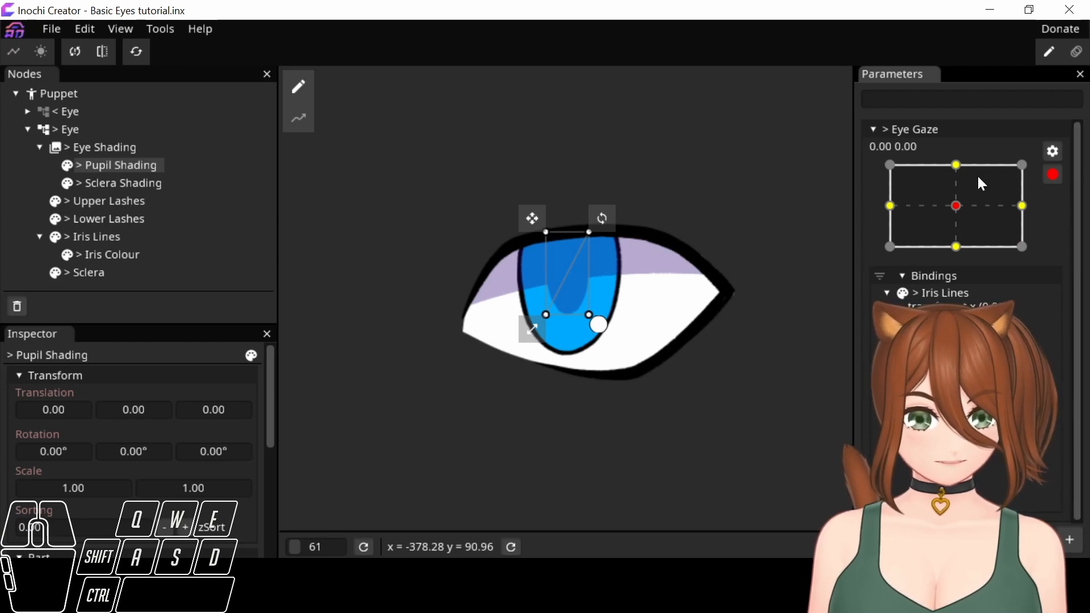
left_click_drag(955, 165, 956, 213)
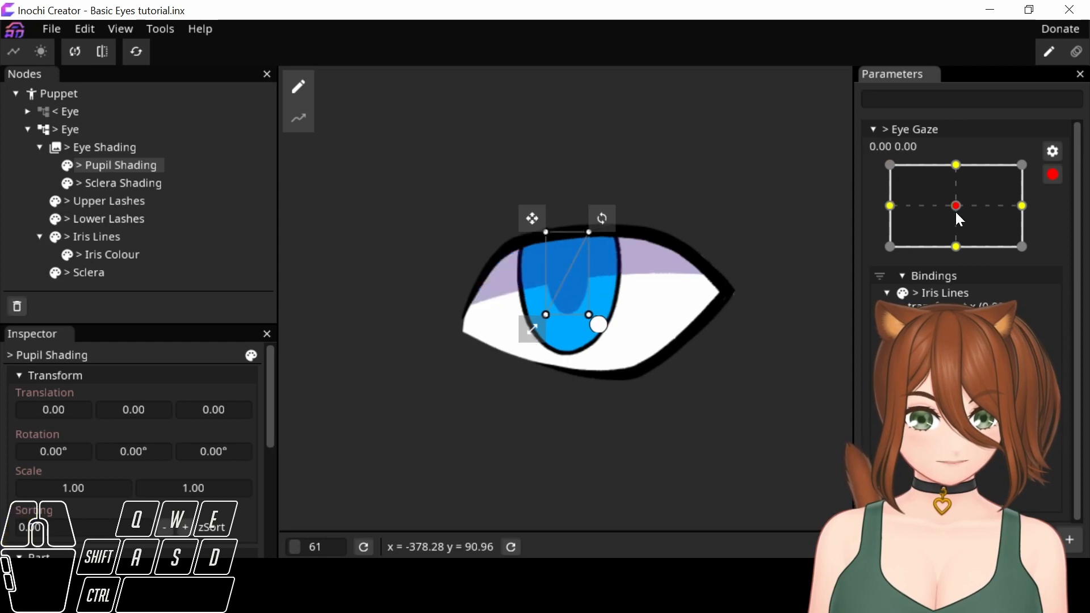
left_click(1056, 174)
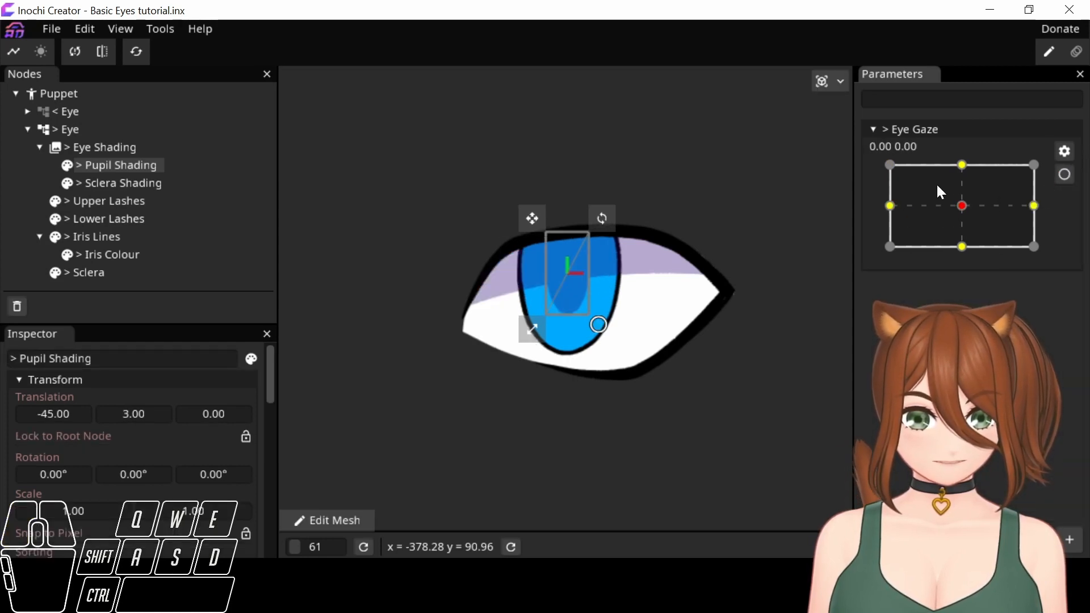
mouse_move(936, 188)
left_mouse_down()
mouse_move(947, 180)
mouse_move(1057, 244)
mouse_move(904, 179)
mouse_move(994, 198)
mouse_move(983, 296)
mouse_move(978, 177)
mouse_move(1002, 238)
mouse_move(935, 219)
mouse_move(1006, 212)
mouse_move(934, 183)
mouse_move(962, 206)
mouse_move(949, 244)
left_mouse_up()
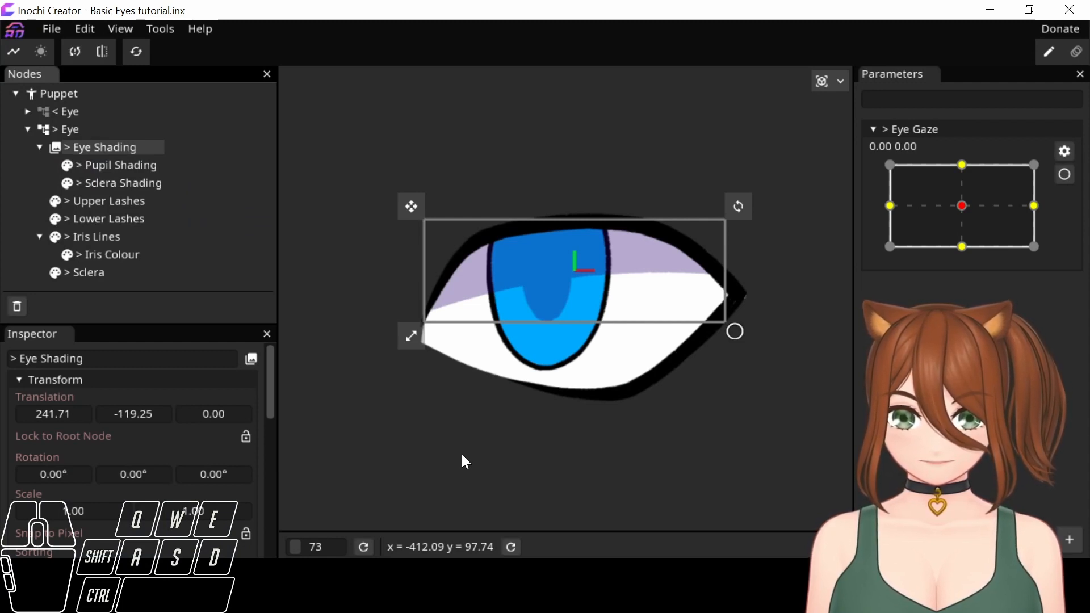
left_click(824, 79)
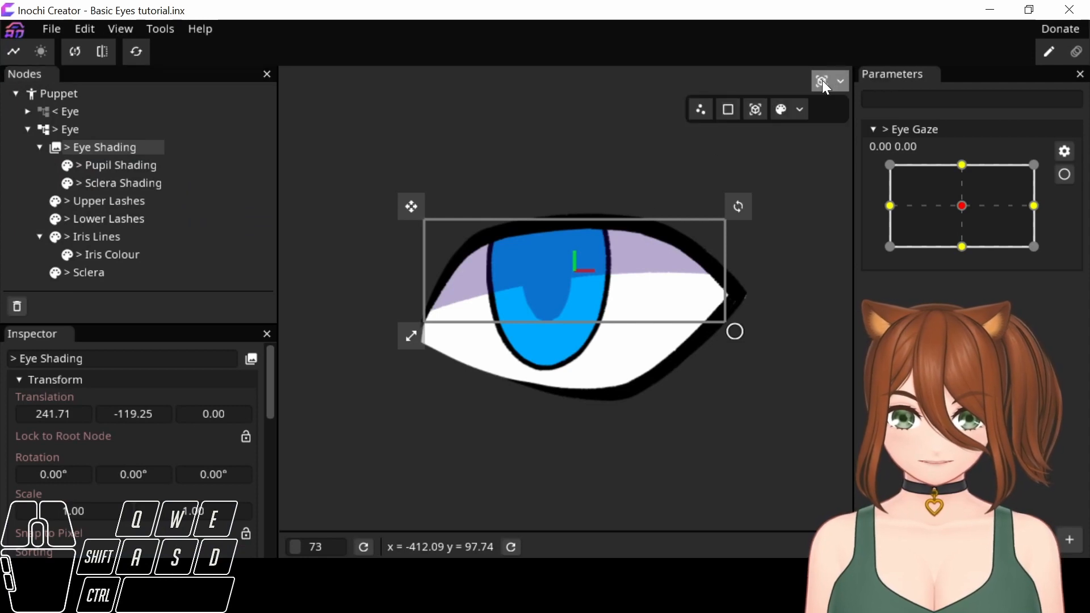
left_click(827, 83)
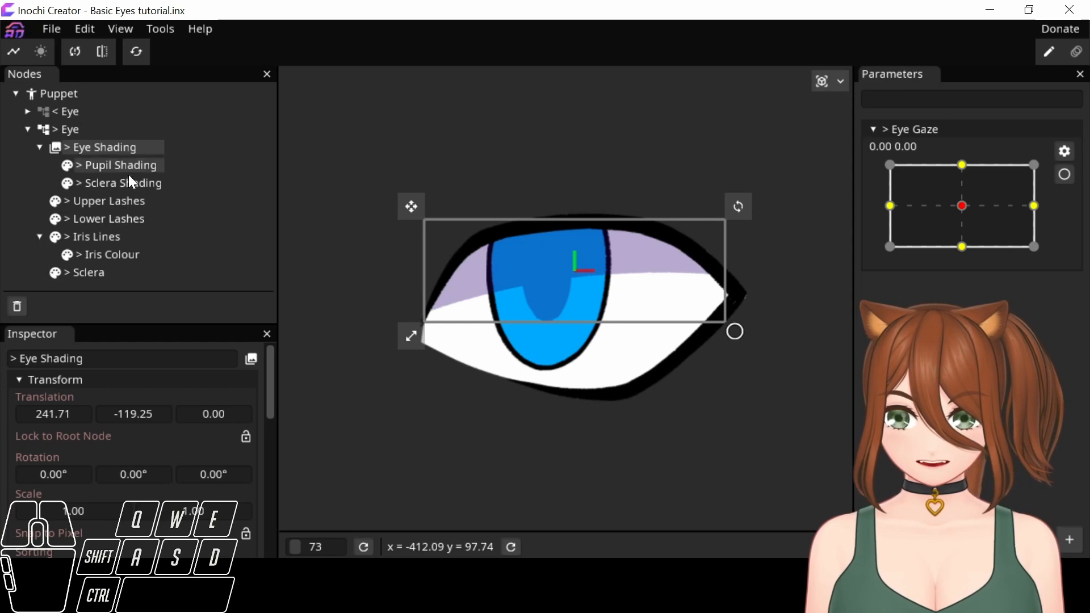
left_click(54, 148)
left_click(55, 149)
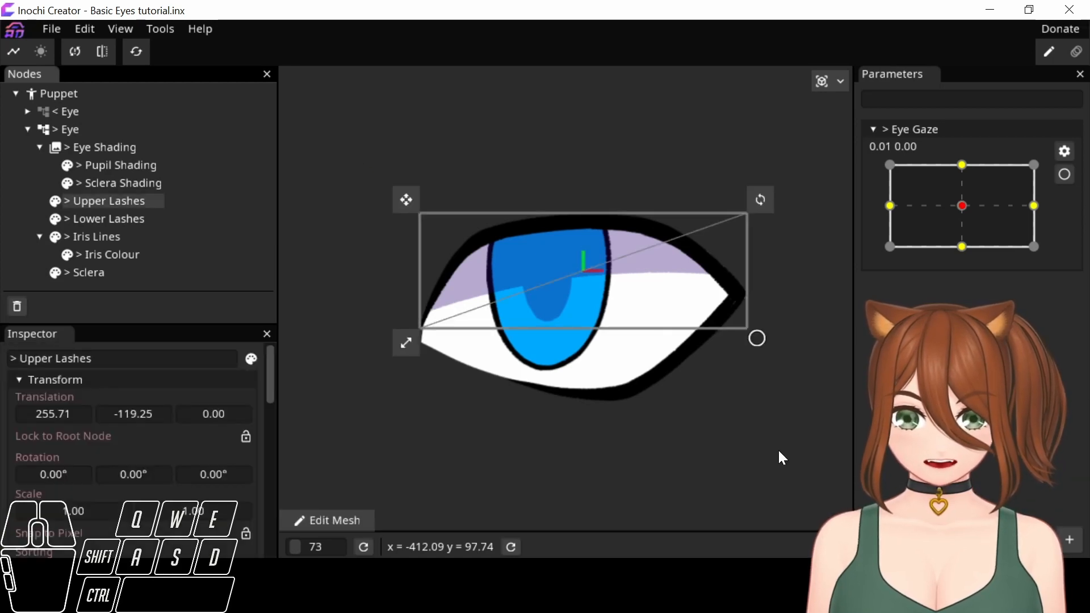
Edit the mesh of "> Upper Lashes" and gather its four corner vertices into a small quad around the lash's lower-left tip
left_click(336, 530)
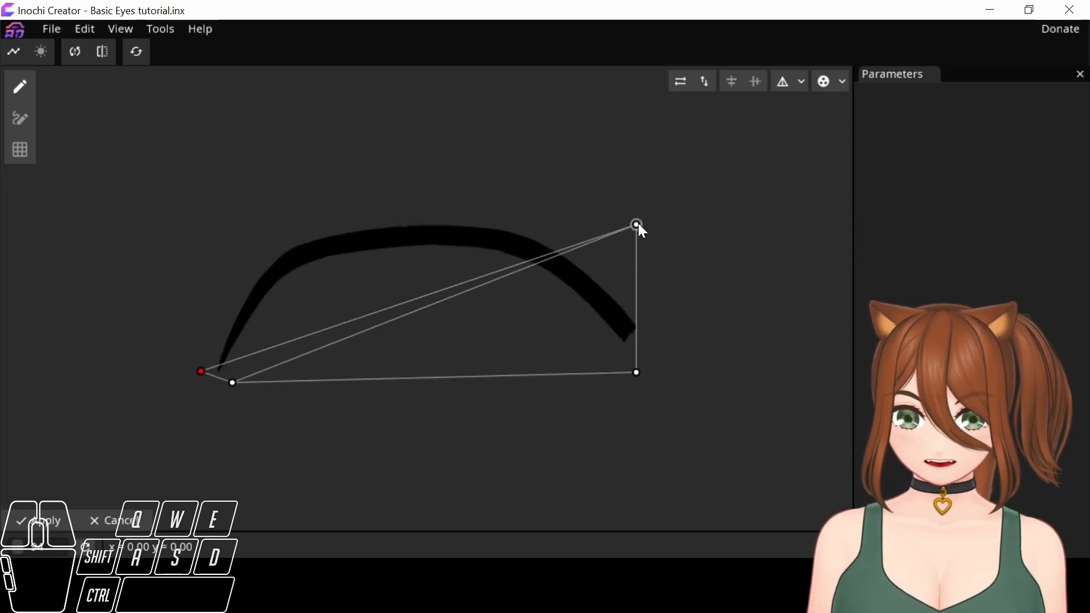
left_click_drag(641, 226, 210, 344)
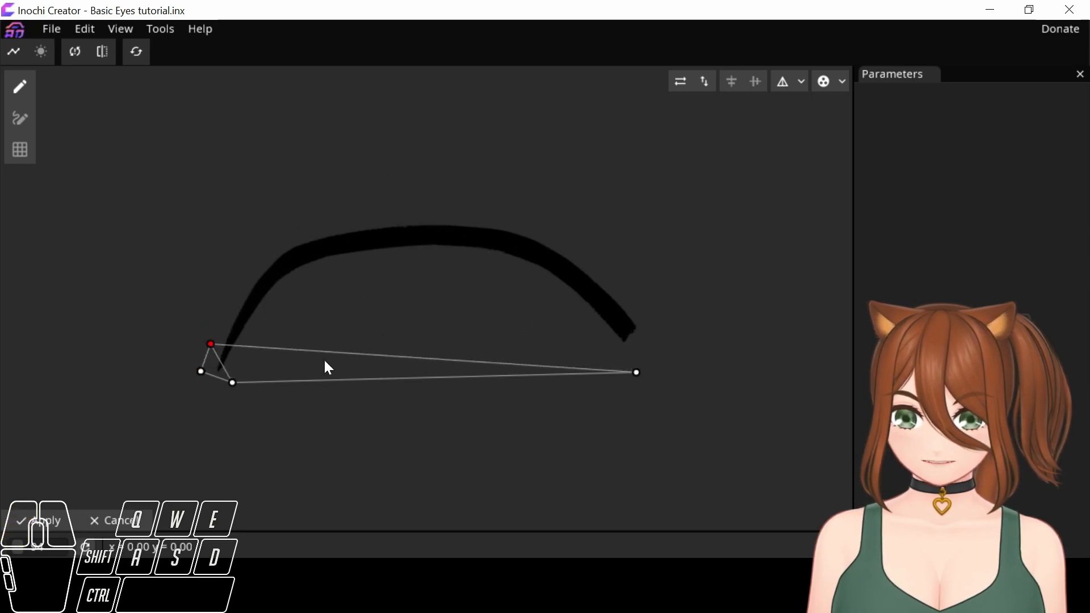
left_click_drag(637, 372, 245, 360)
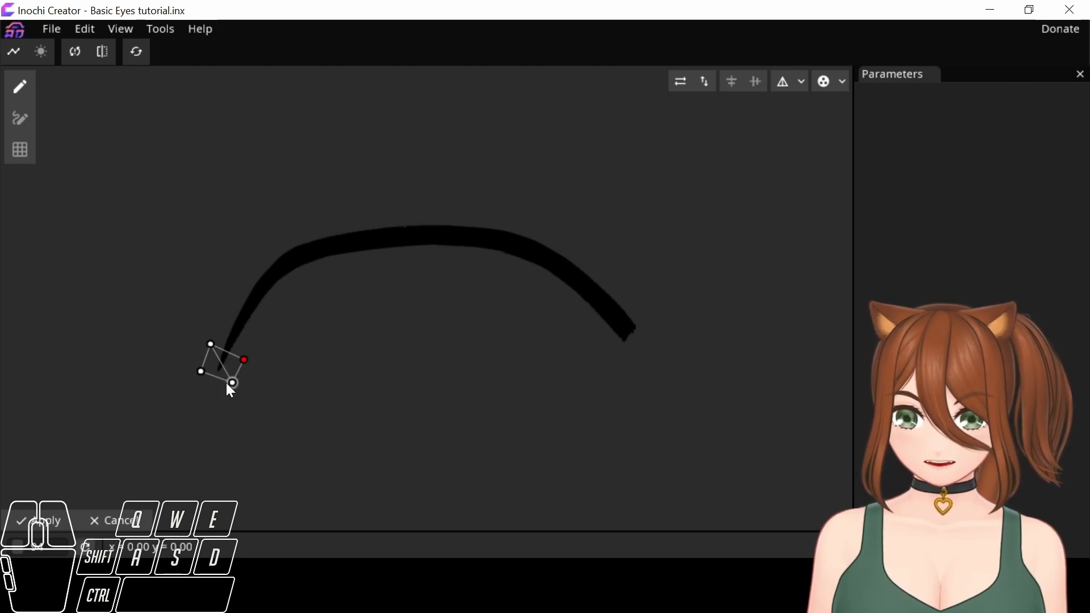
left_click_drag(225, 382, 242, 362)
left_click(244, 360)
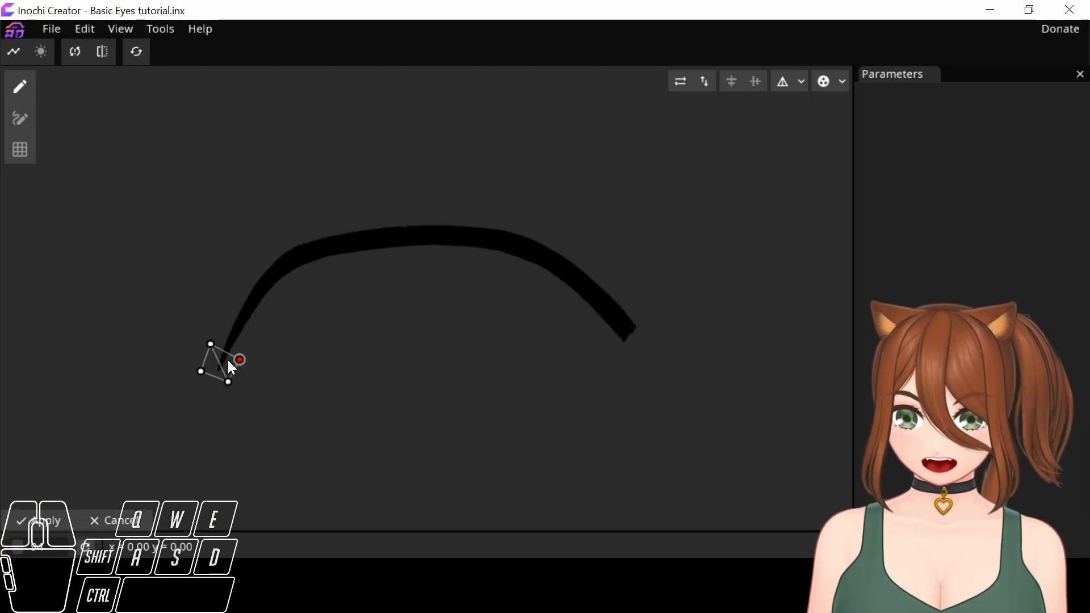
left_click(206, 348)
left_click(202, 371)
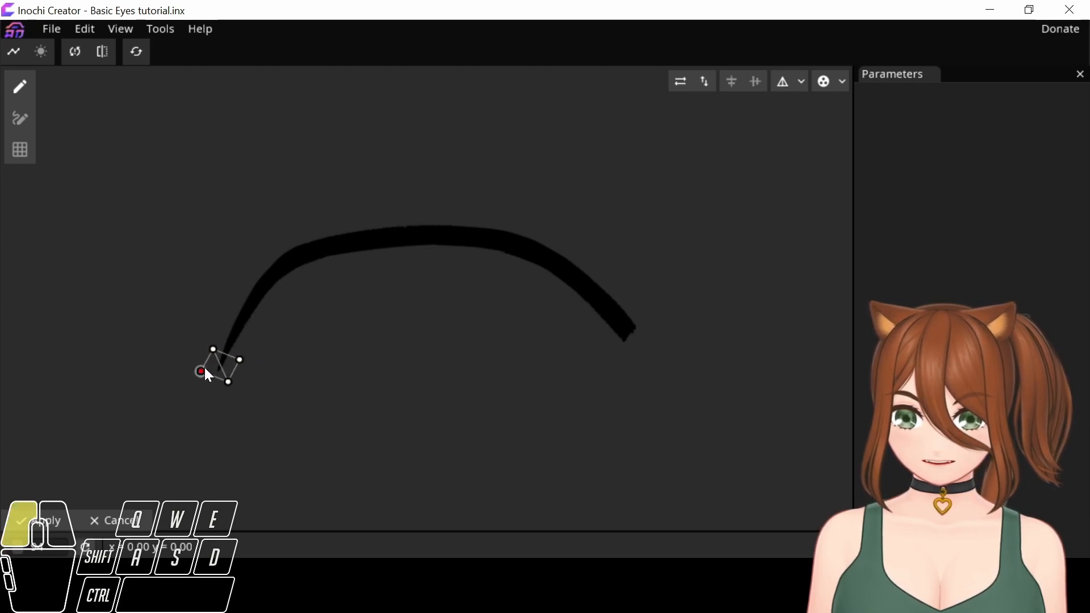
left_click_drag(209, 369, 214, 370)
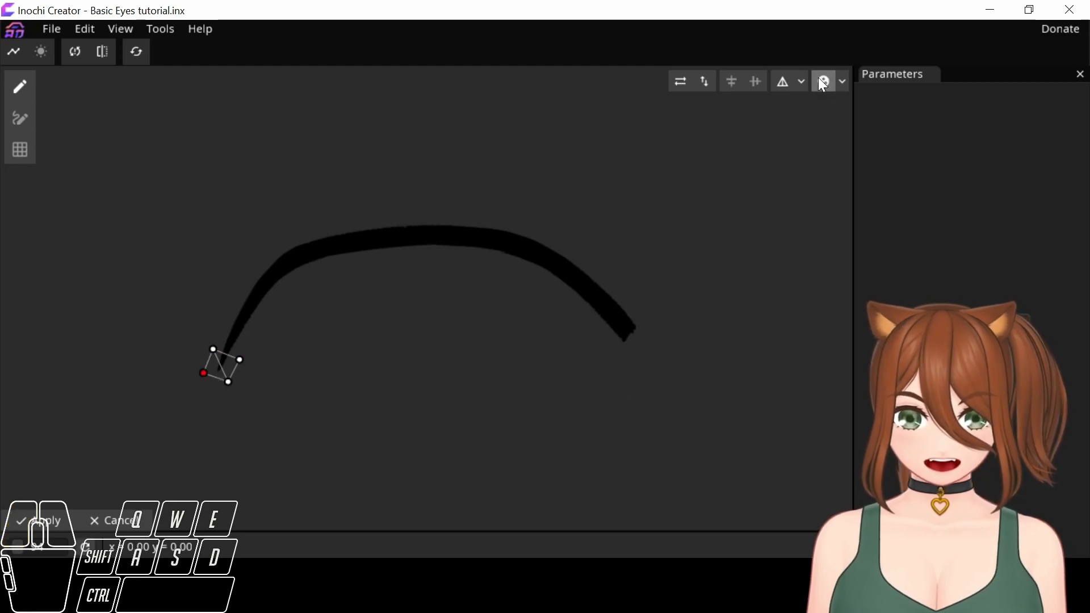
Examine the auto meshing options and the triangulation options in the mesh editor
left_click(843, 83)
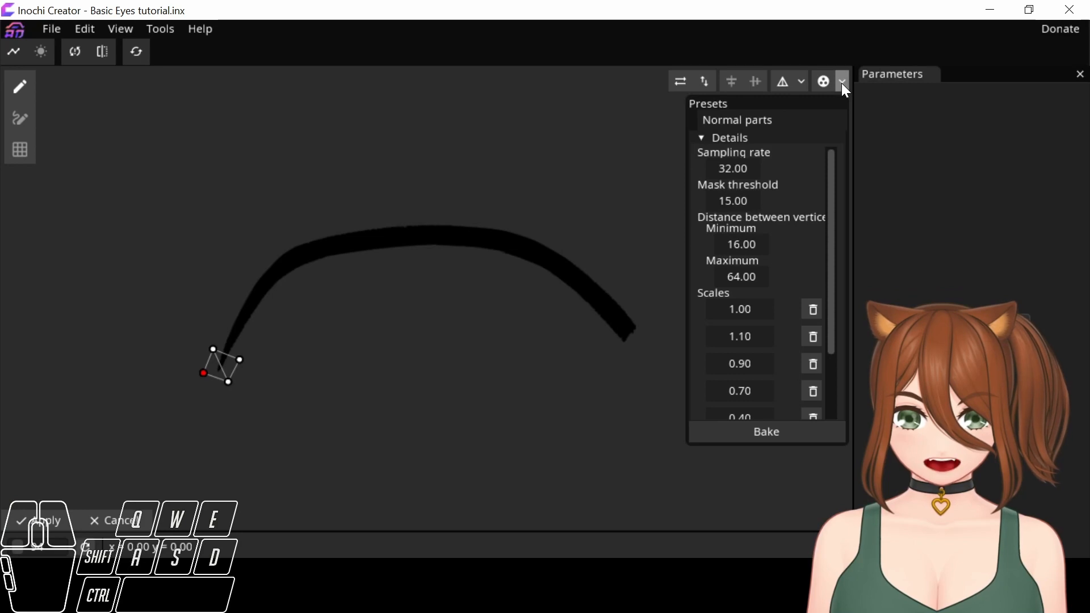
left_click_drag(831, 217, 854, 169)
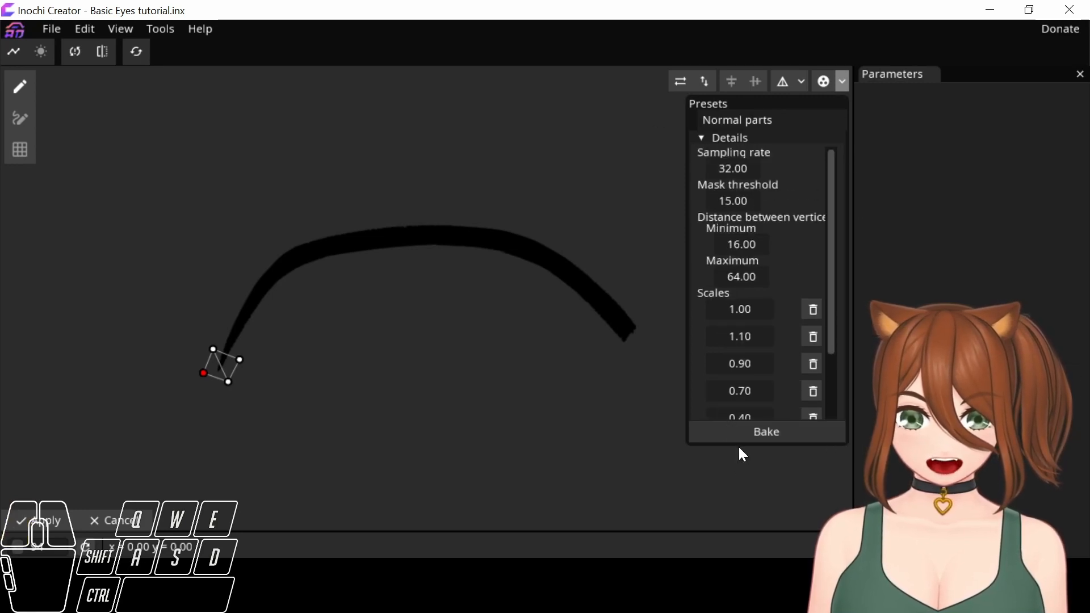
left_click(843, 83)
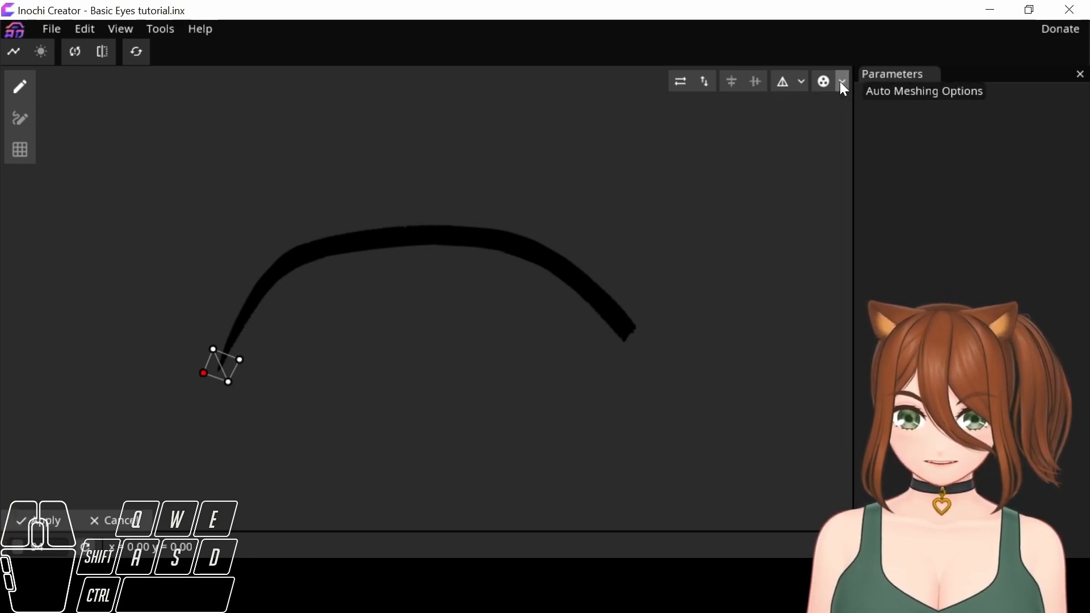
left_click(802, 83)
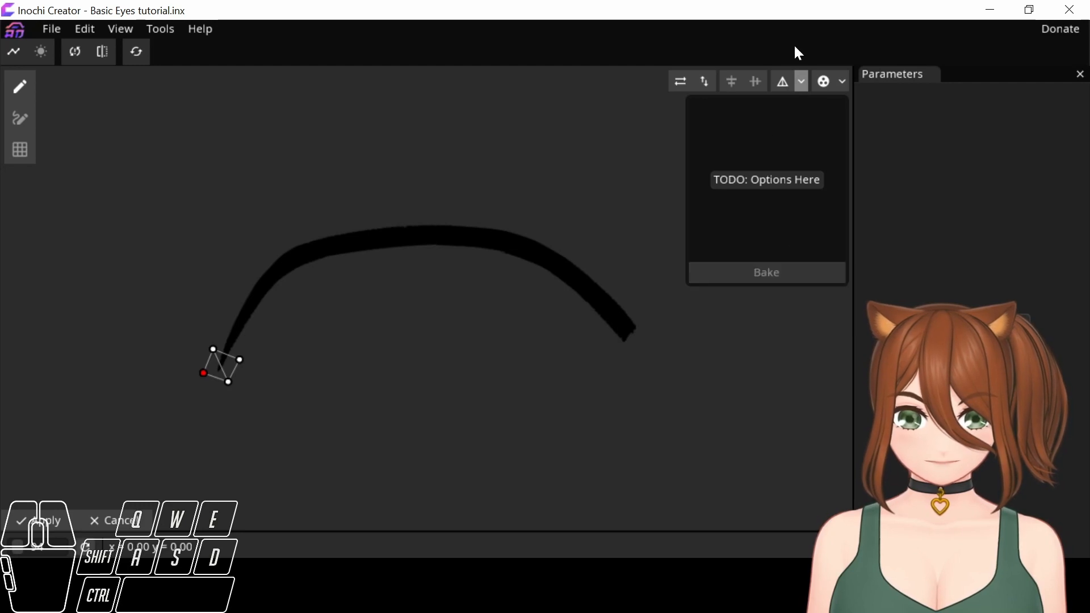
left_click(802, 84)
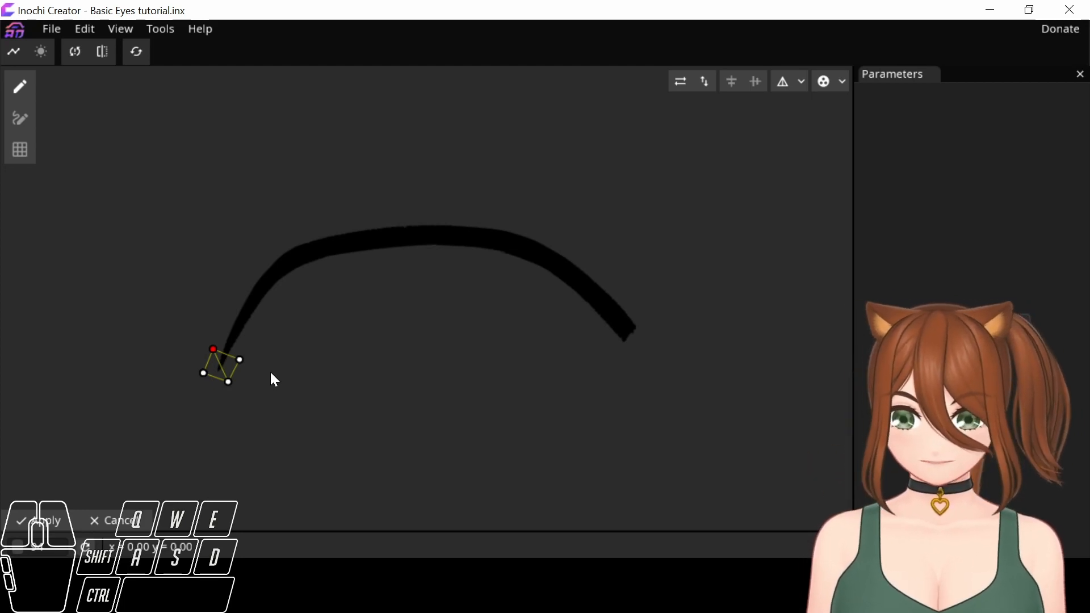
Add paired mesh vertices along both sides of the lash from its lower-left tip to the start of the curve, and even out their spacing
left_click(223, 322)
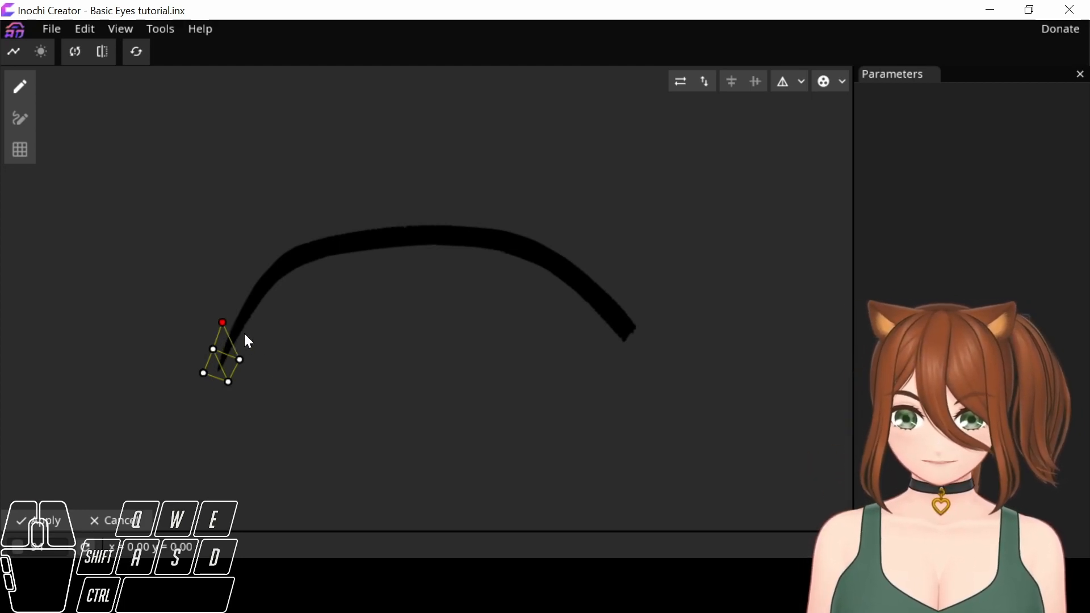
key("ctrl")
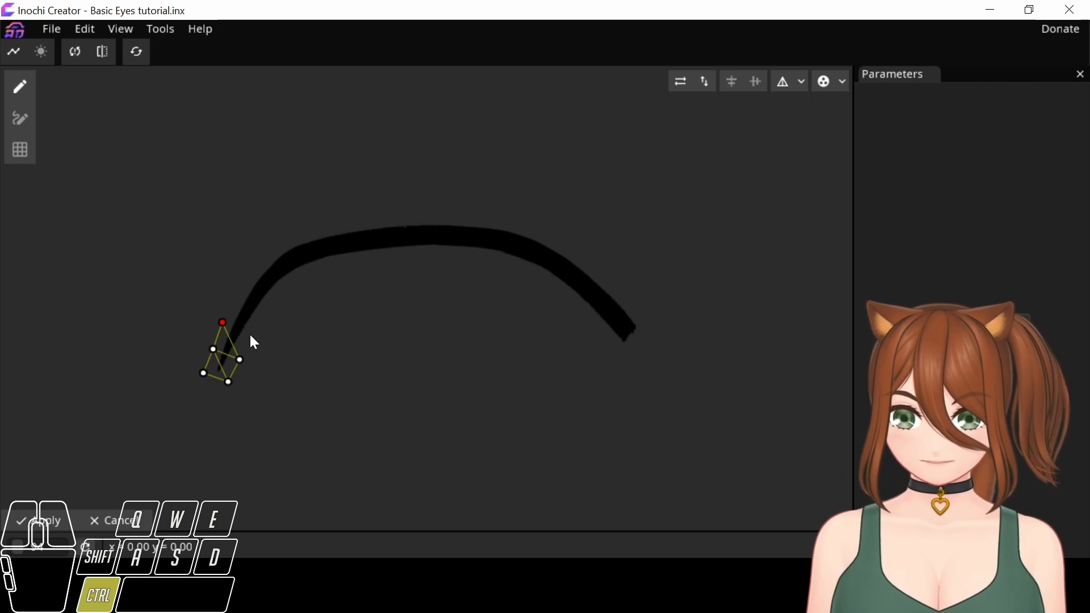
left_click(250, 335, "ctrl")
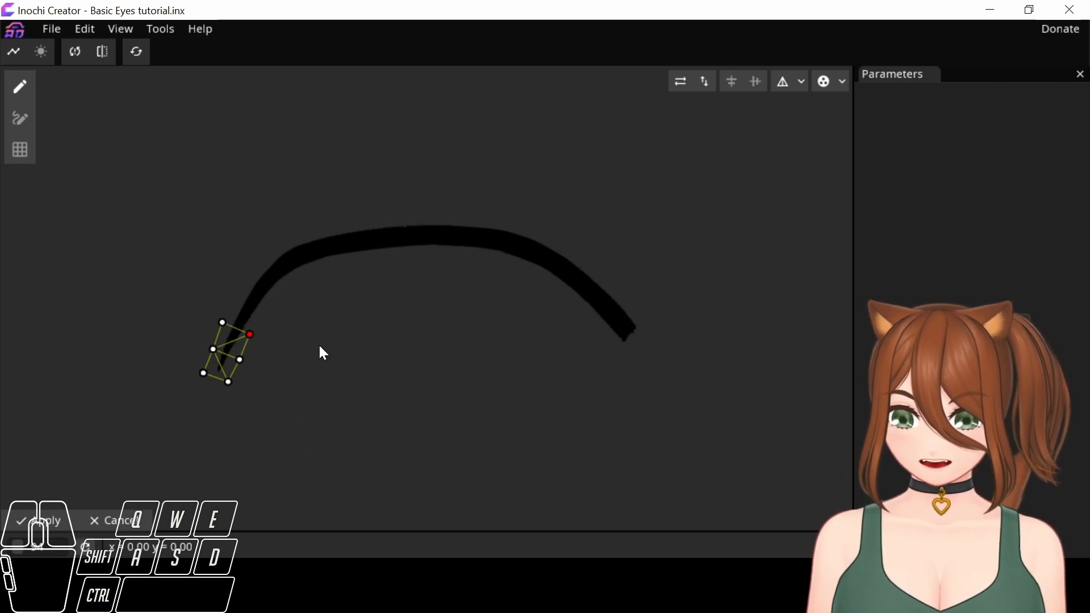
key("ctrl")
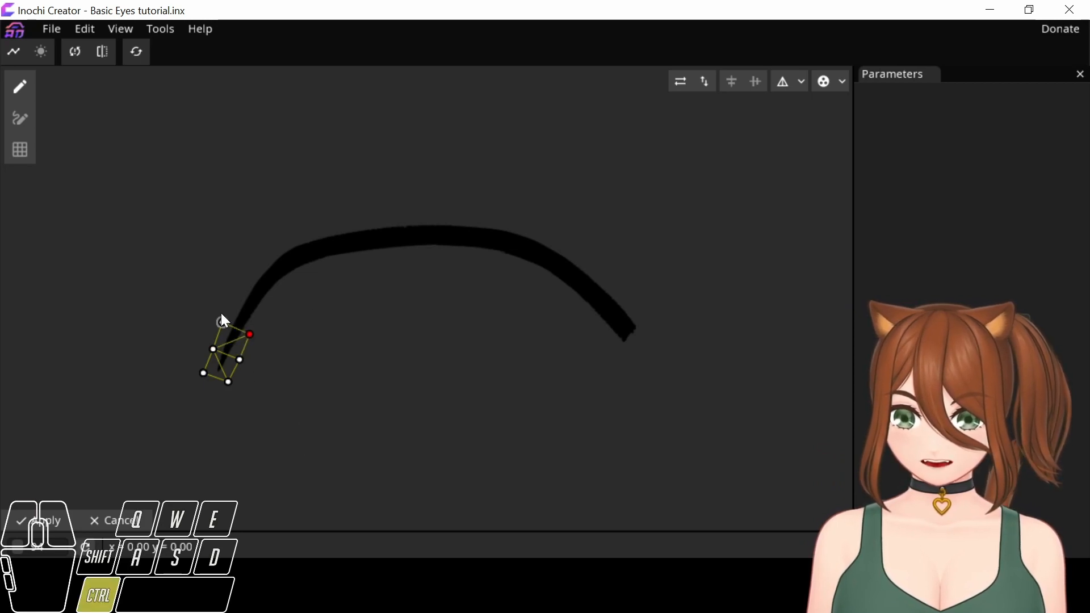
left_click(223, 322, "ctrl")
key("ctrl+z")
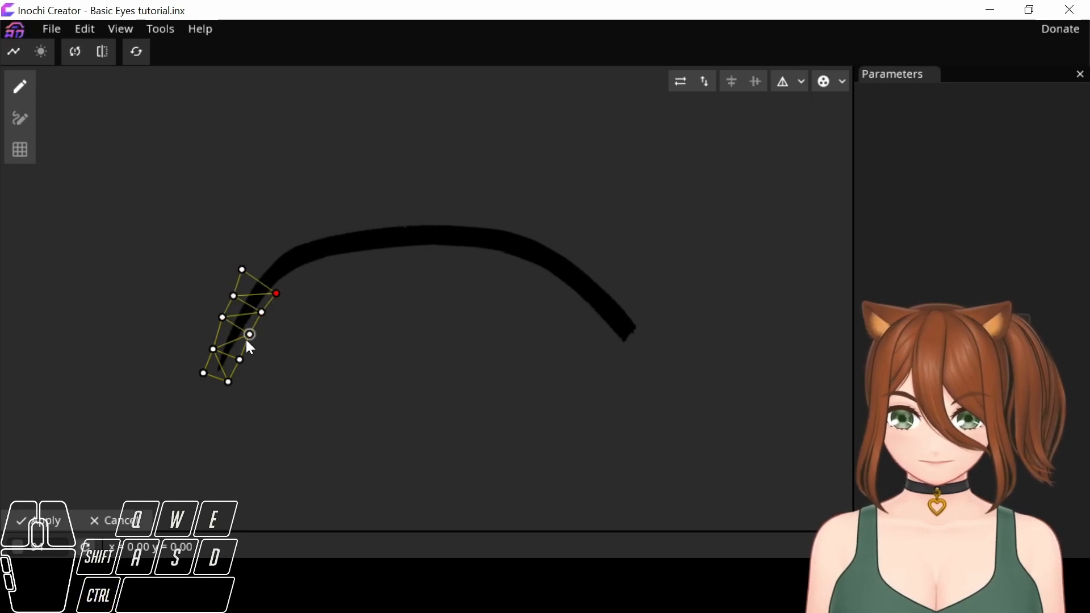
left_click(247, 338)
left_click_drag(241, 271, 249, 271)
left_click_drag(261, 312, 258, 320)
Extend the inner row of mesh vertices along the underside of the lash from the left curve to just past its middle
left_click(295, 284, "ctrl")
left_click(325, 270, "ctrl")
left_click(353, 260, "ctrl")
left_click(375, 257, "ctrl")
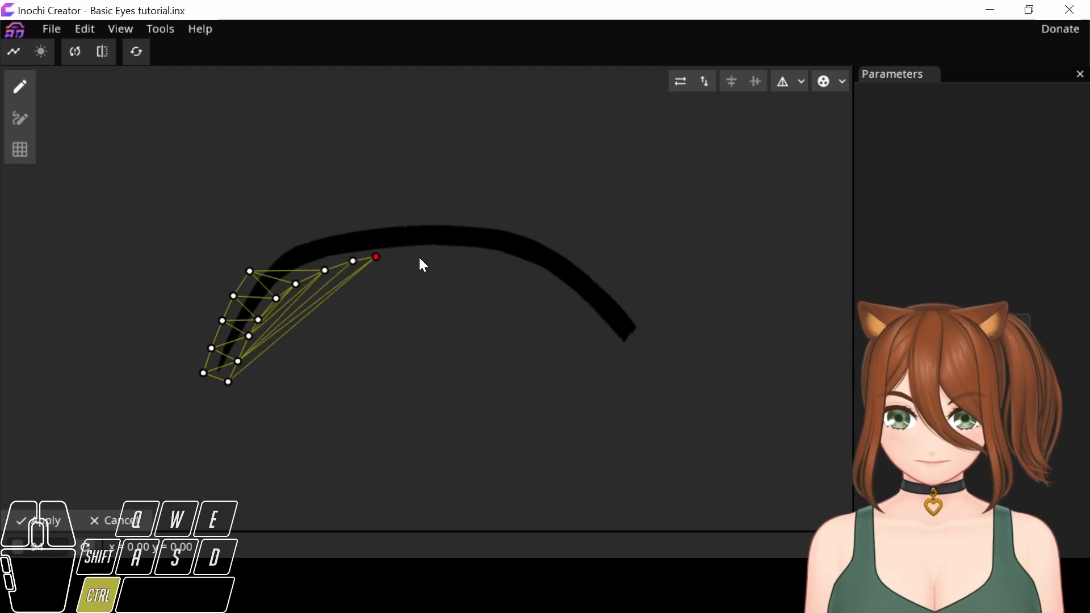
left_click(400, 254, "ctrl")
left_click(425, 254, "ctrl")
left_click(453, 256, "ctrl")
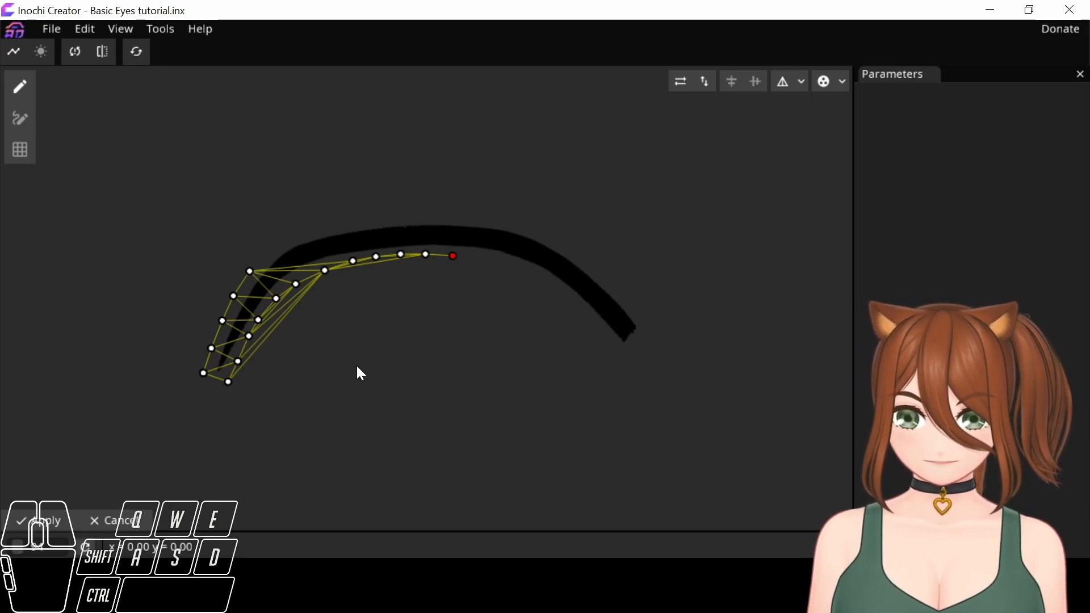
Add a helper vertex in the empty area beneath the lash arch and move it to the centre, level with the lash ends
left_click(360, 329)
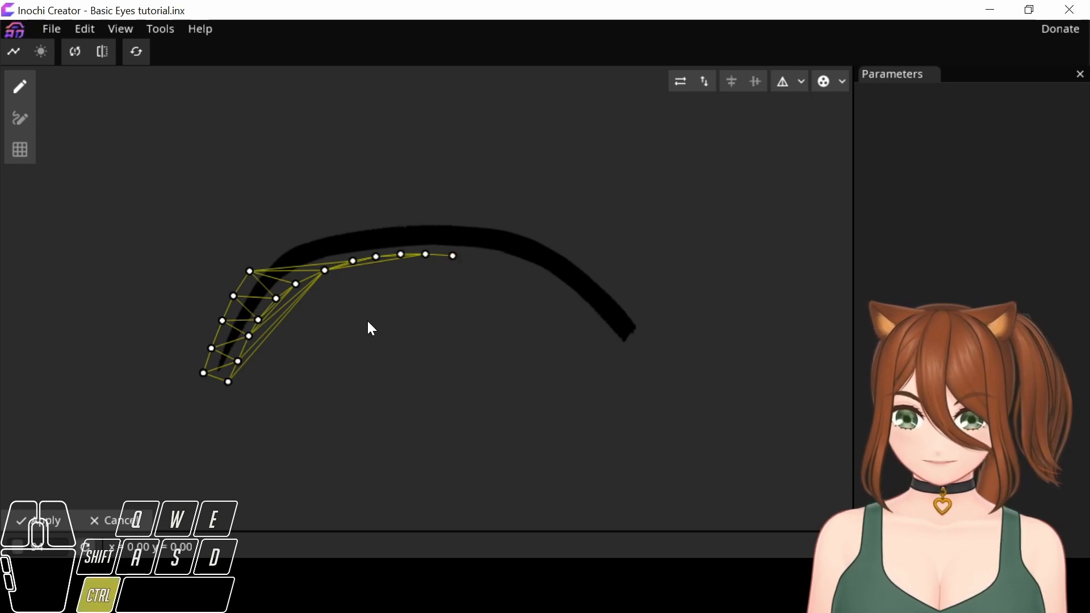
left_click(367, 320, "ctrl")
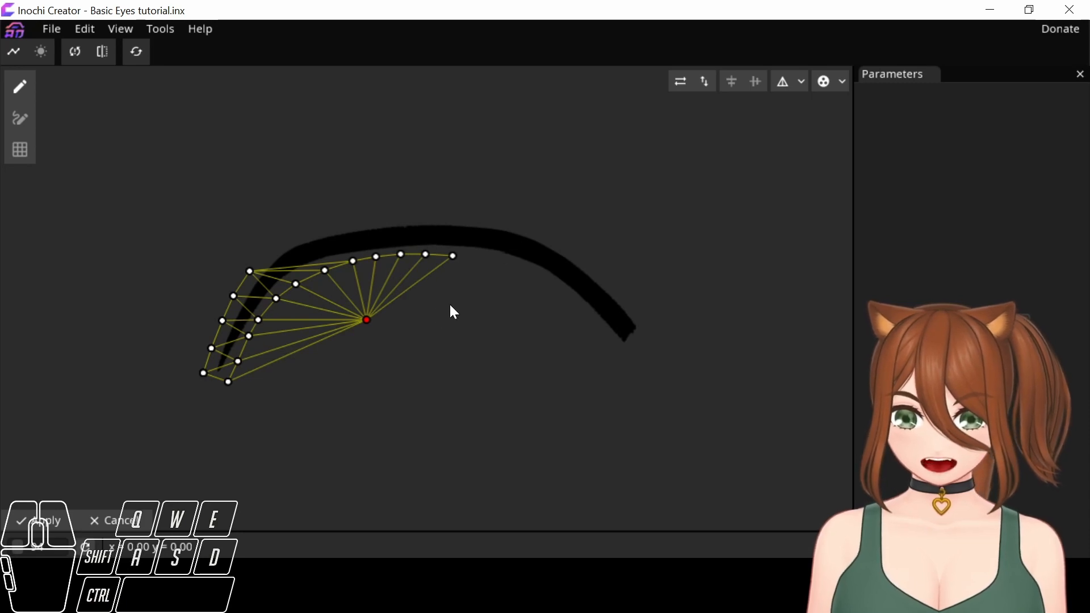
left_click_drag(368, 323, 438, 363)
Continue the inner row of mesh vertices along the underside of the lash down to its right tip
left_click(484, 260, "ctrl")
left_click(508, 265, "ctrl")
left_click(529, 273, "ctrl")
left_click(550, 290, "ctrl")
left_click(569, 308, "ctrl")
left_click(584, 322, "ctrl")
left_click(599, 341, "ctrl")
left_click(614, 353, "ctrl")
Add an outer row of mesh vertices above the lash from the left curve to just past the peak, spacing them evenly
left_click(271, 248, "ctrl")
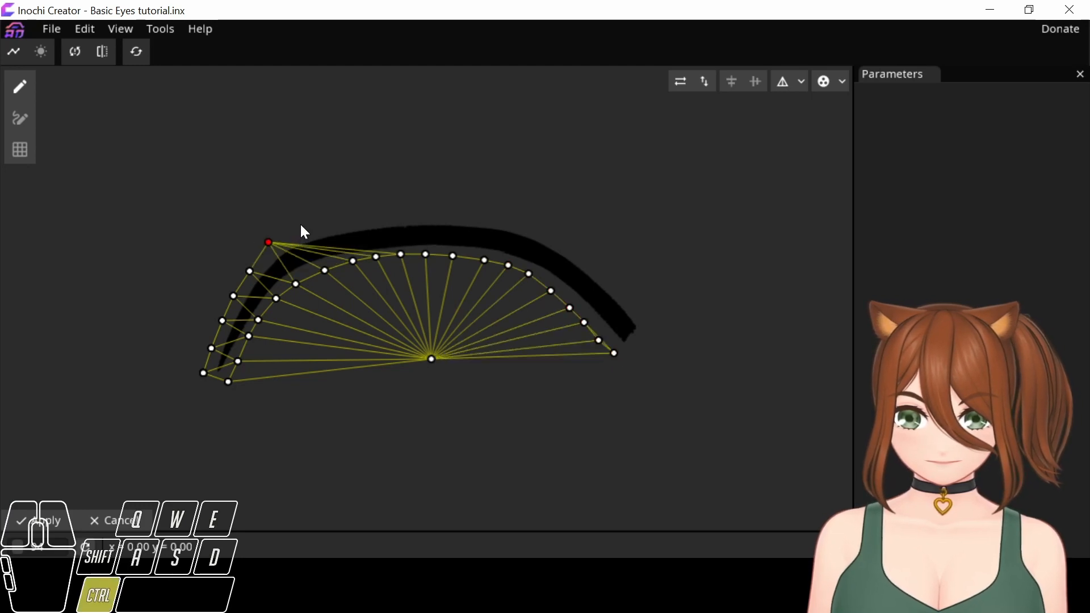
left_click(361, 211, "ctrl")
left_click(306, 229, "ctrl")
left_click(341, 222, "ctrl")
left_click_drag(341, 222, 367, 213)
left_click(394, 211, "ctrl")
left_click(424, 209, "ctrl")
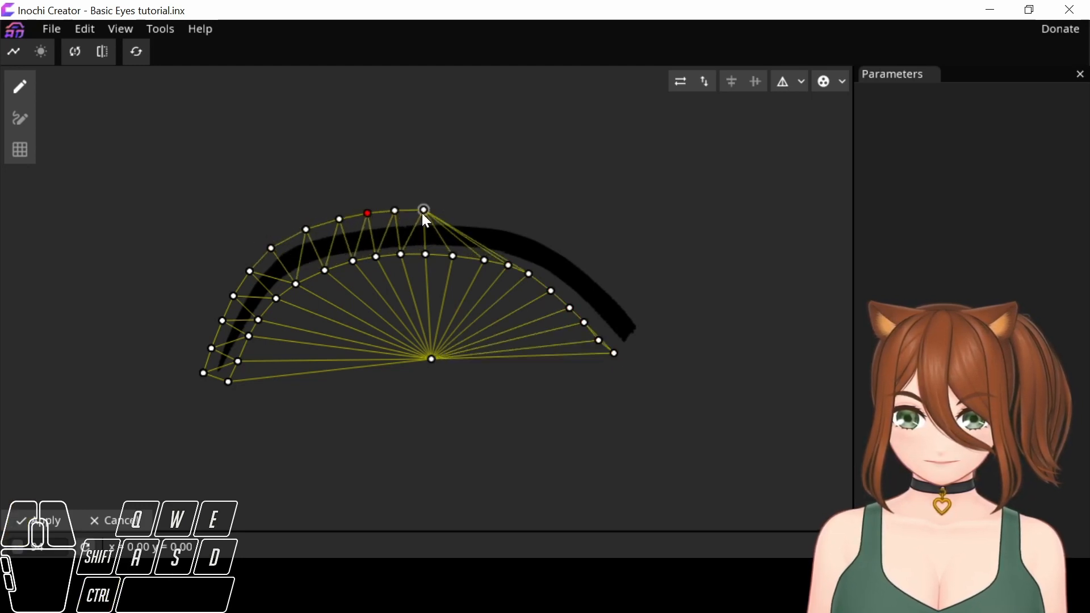
left_click(456, 210, "ctrl")
left_click(490, 217, "ctrl")
left_click(456, 211)
Continue the outer row of mesh vertices along the top of the lash down to its right tip
left_click(515, 221, "ctrl")
left_click(543, 228, "ctrl")
left_click(570, 246, "ctrl")
left_click(590, 263, "ctrl")
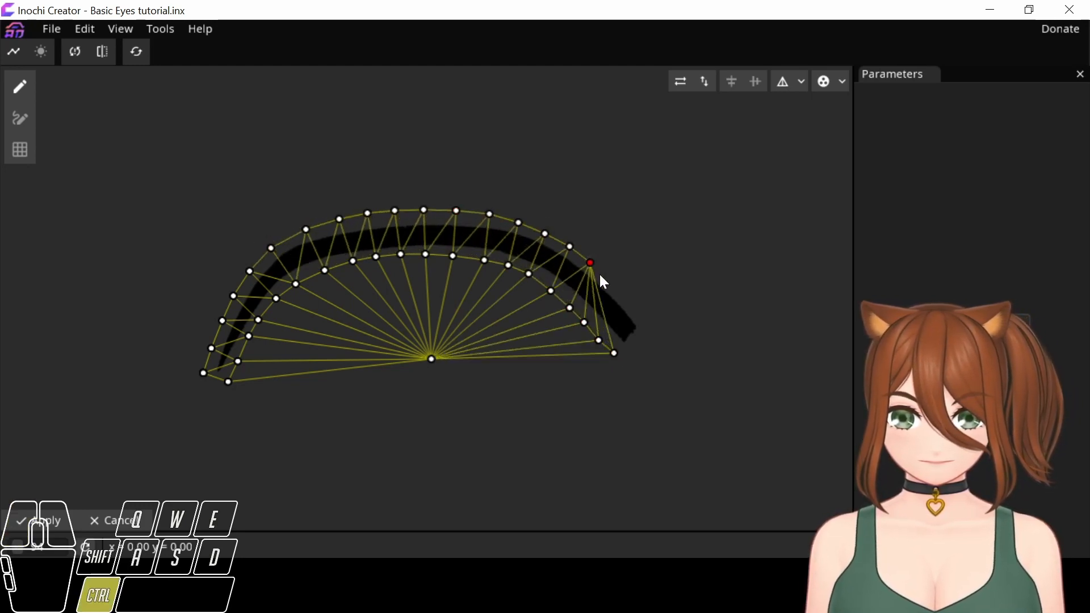
left_click(611, 279, "ctrl")
left_click(623, 294, "ctrl")
left_click(645, 317, "ctrl")
Adjust the vertices around the lash's right end so they enclose it evenly, and apply the mesh
left_click_drag(614, 353, 619, 358)
left_click_drag(646, 317, 653, 328)
left_click_drag(623, 294, 632, 302)
left_click_drag(598, 340, 600, 338)
left_click_drag(585, 322, 587, 320)
left_click_drag(569, 307, 571, 303)
left_click_drag(551, 290, 551, 287)
left_click(29, 513)
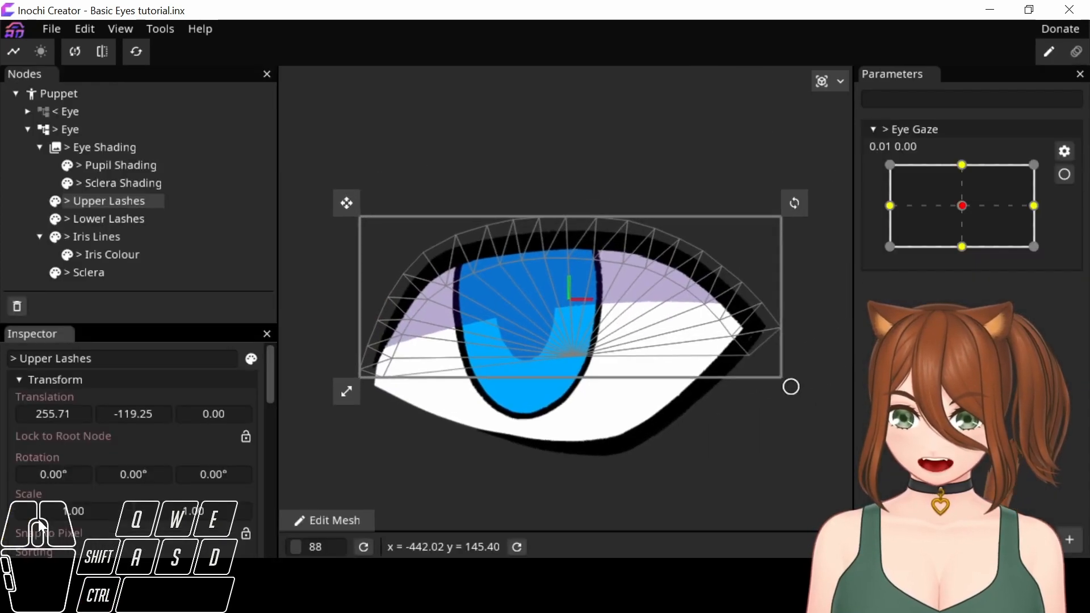
Reopen the mesh of "> Upper Lashes", delete the central helper vertex beneath the arch, and apply the mesh
left_click(351, 525)
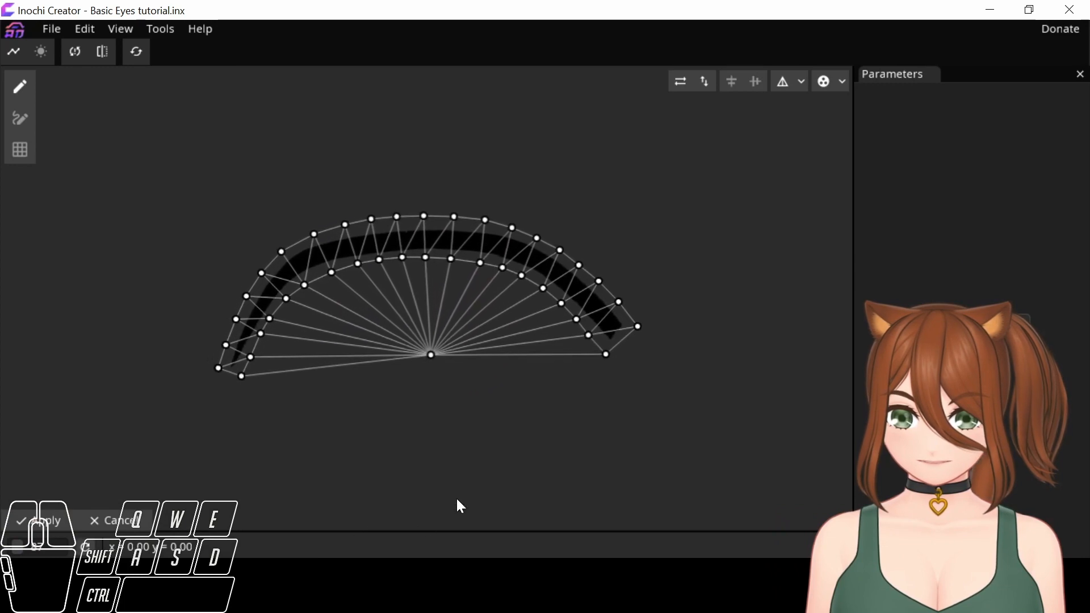
left_click(431, 353, "ctrl")
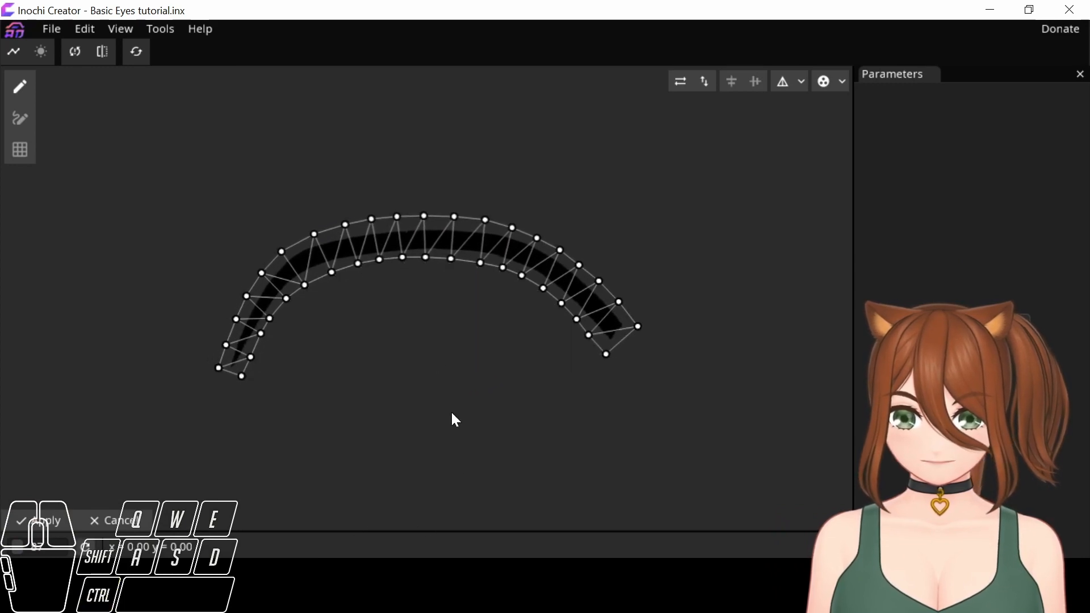
left_click(38, 520)
Add a one-dimensional parameter with a -1 to 1 range and try its control point at different positions
left_click(1077, 540)
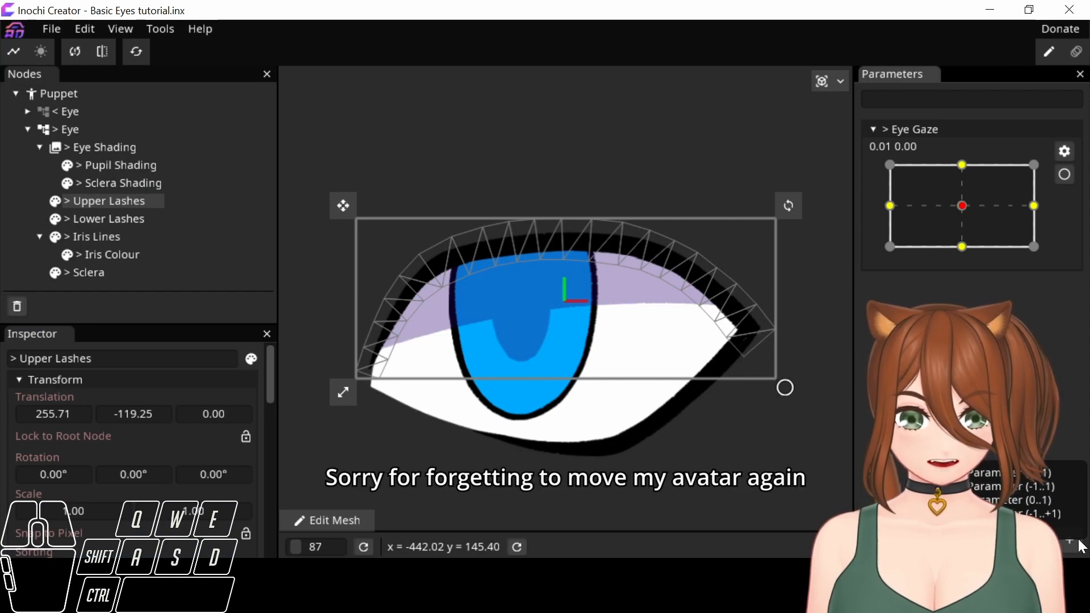
left_click(1078, 488)
left_click_drag(962, 324, 1027, 324)
left_click_drag(907, 323, 892, 324)
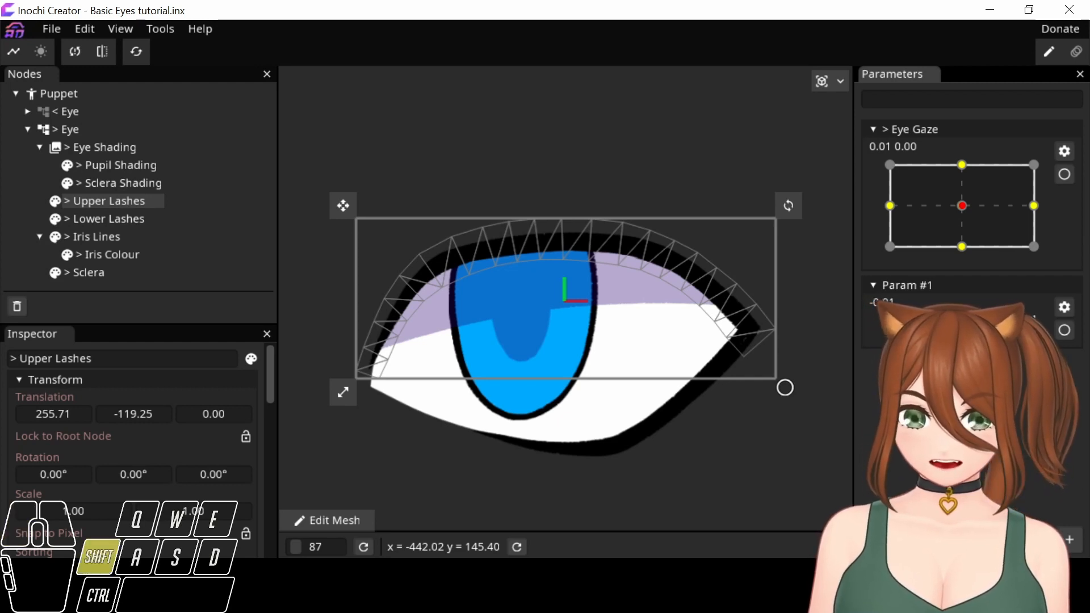
left_click(890, 323, "shift")
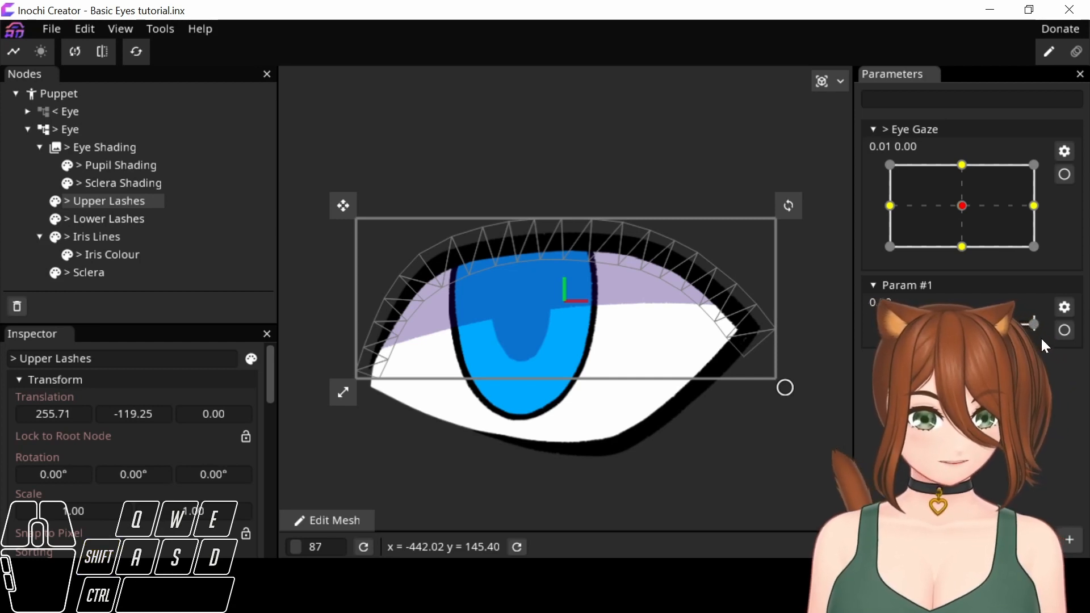
Rename the new parameter "> Eye Blink" in its properties and save
left_click(1064, 307)
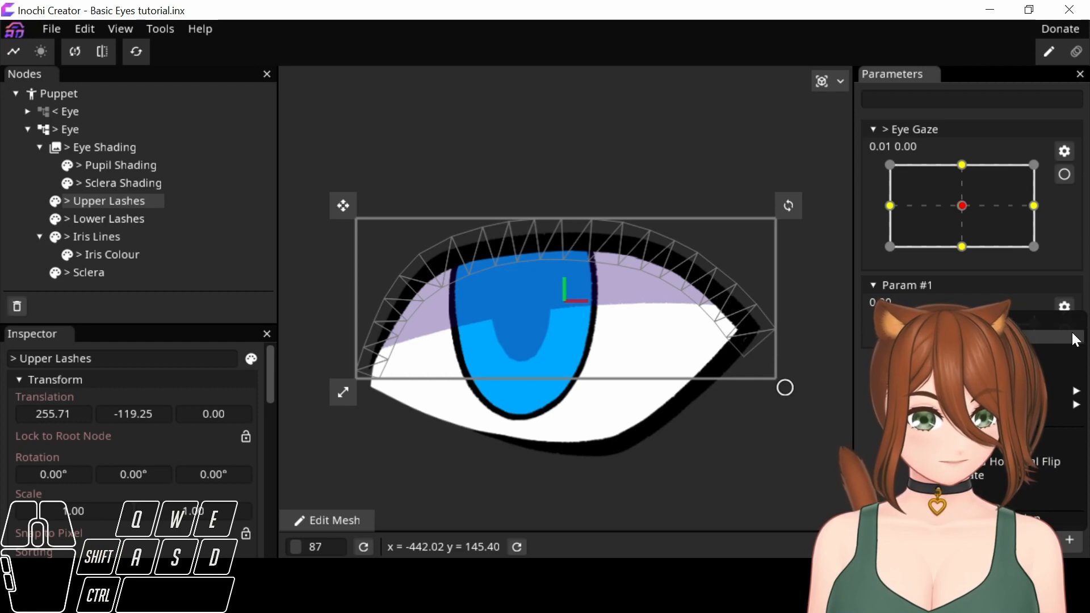
left_click(1027, 328)
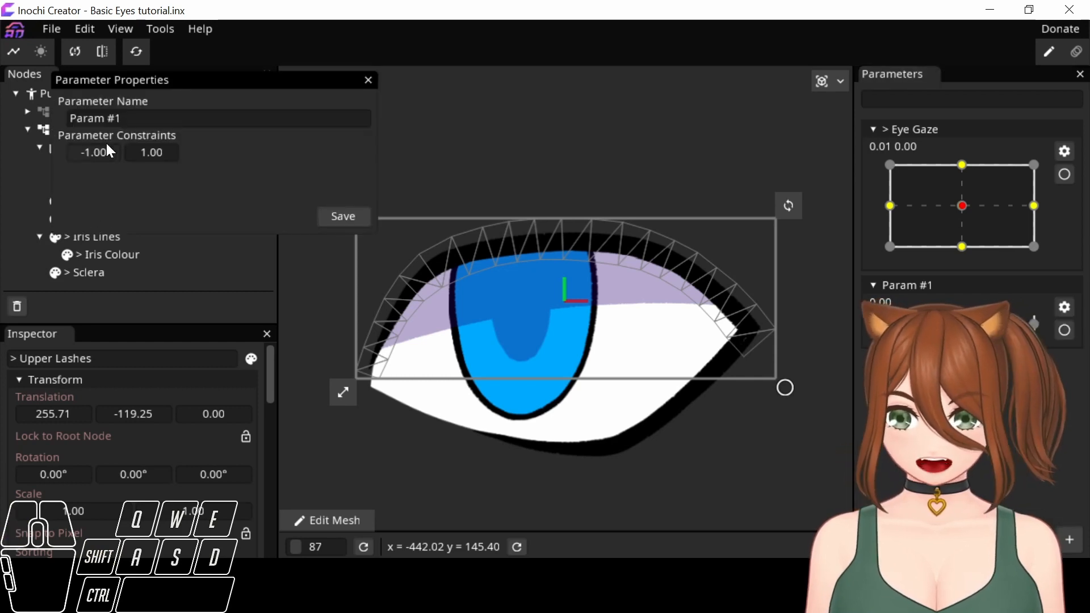
left_click_drag(134, 117, 2, 133)
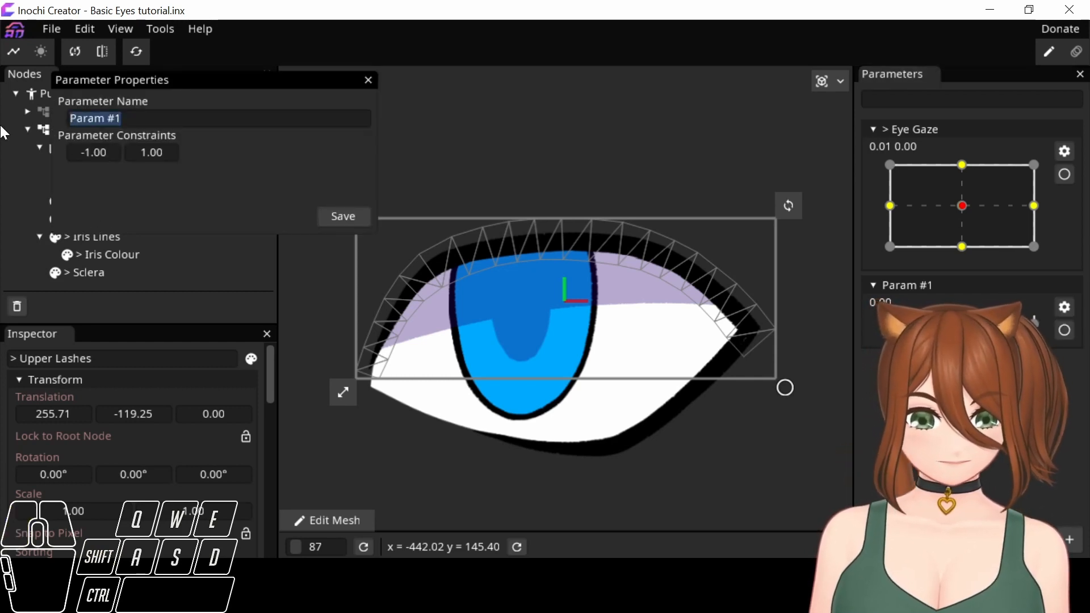
type("> ")
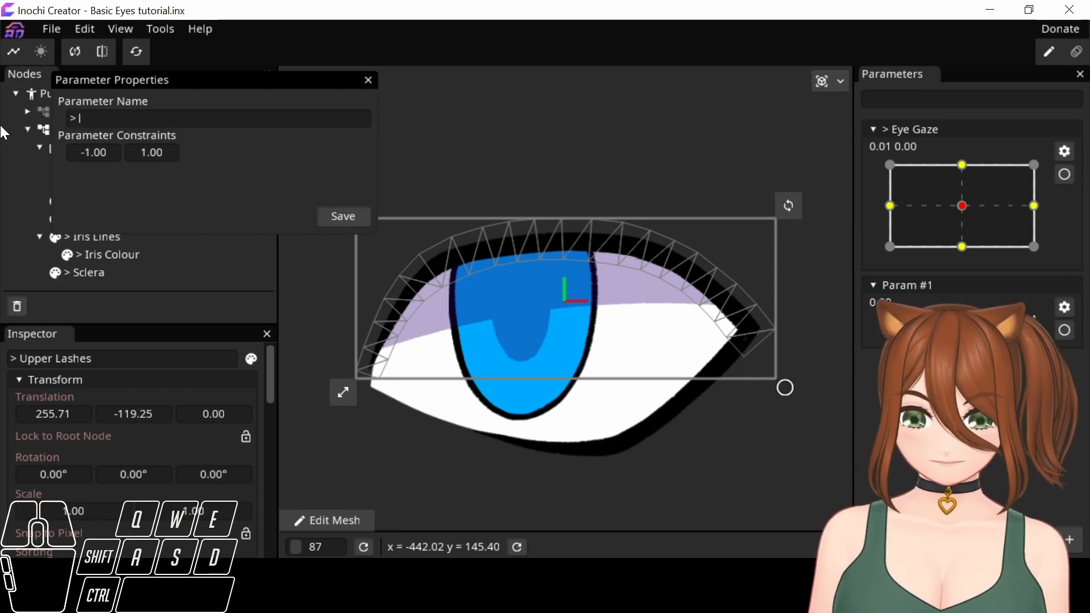
type("Eye")
type("Blink")
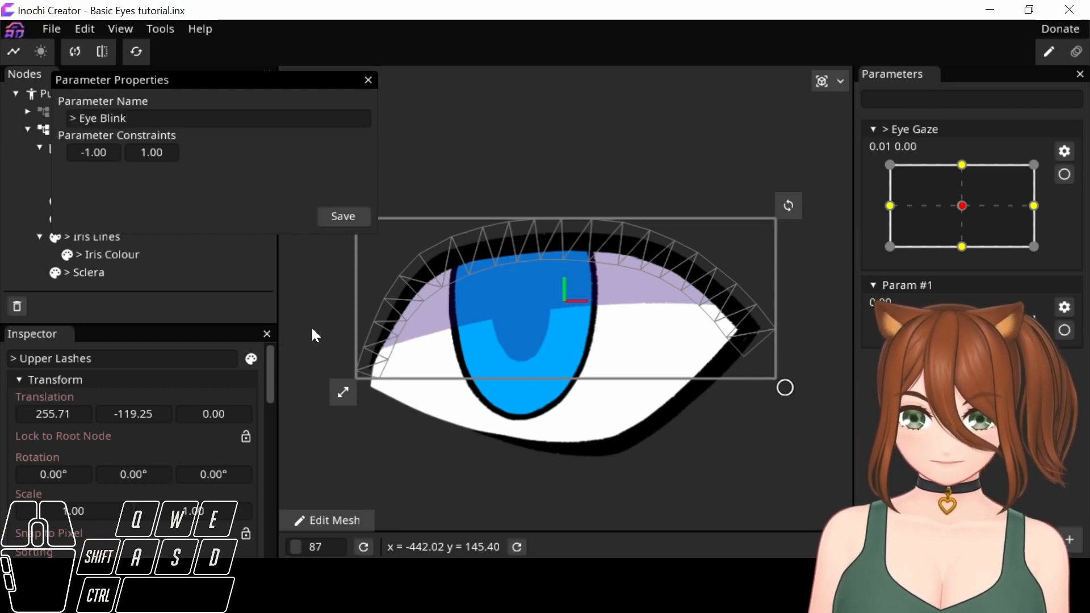
left_click(344, 215)
Add a breakpoint at -0.75 to the "> Eye Blink" parameter's axis and save the axis points
left_click(1064, 307)
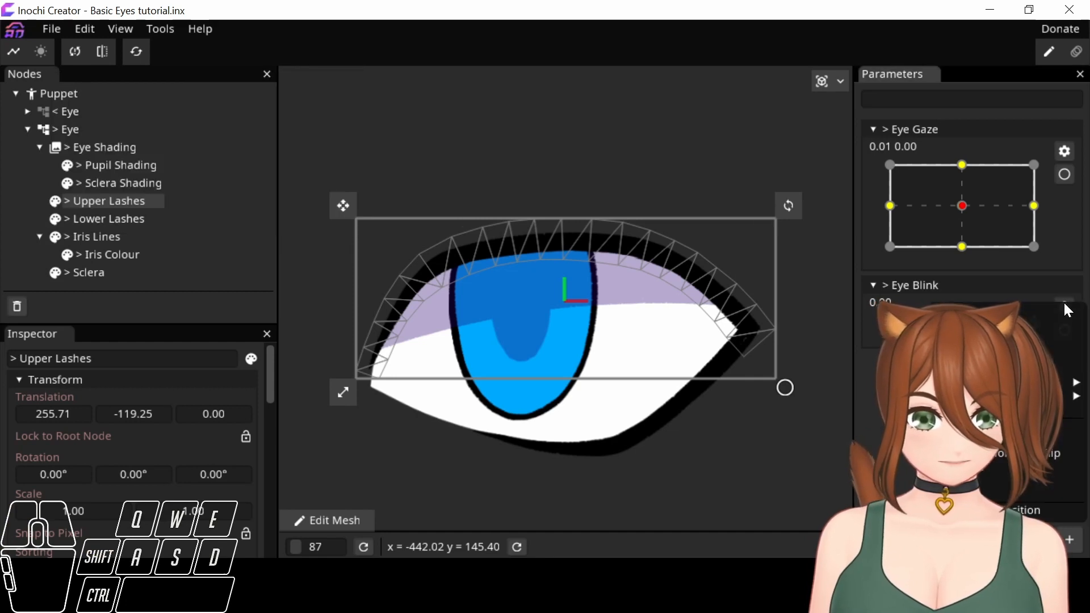
left_click(1040, 328)
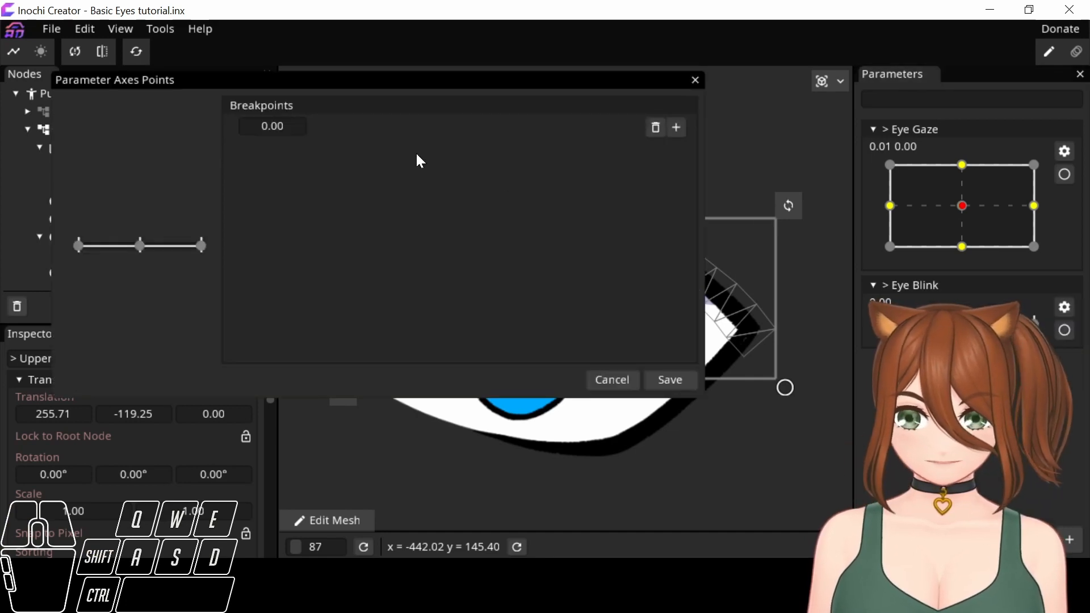
left_click(685, 128)
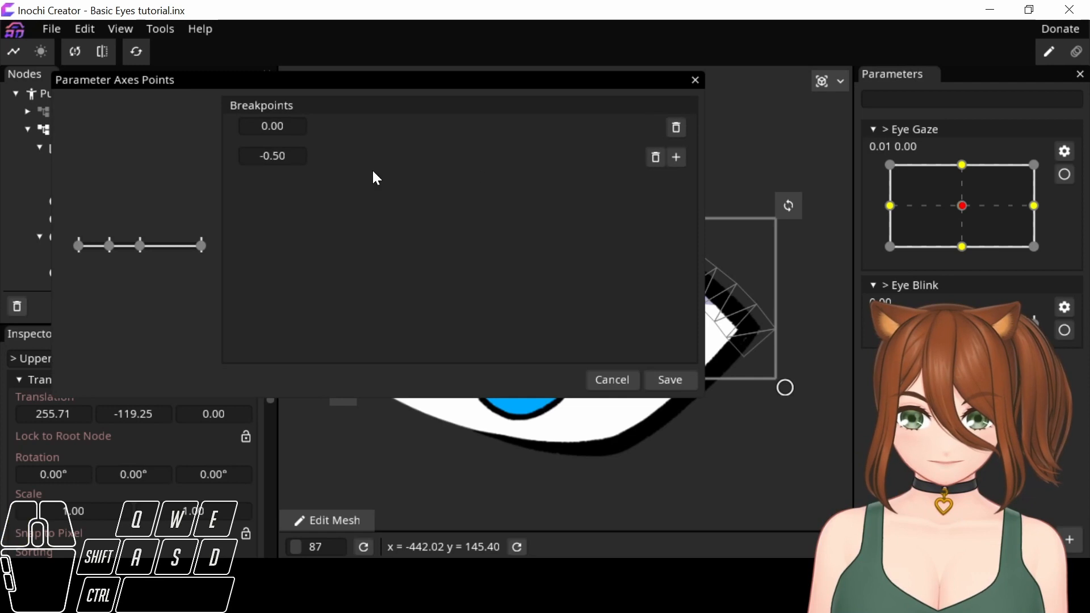
double_click(296, 157)
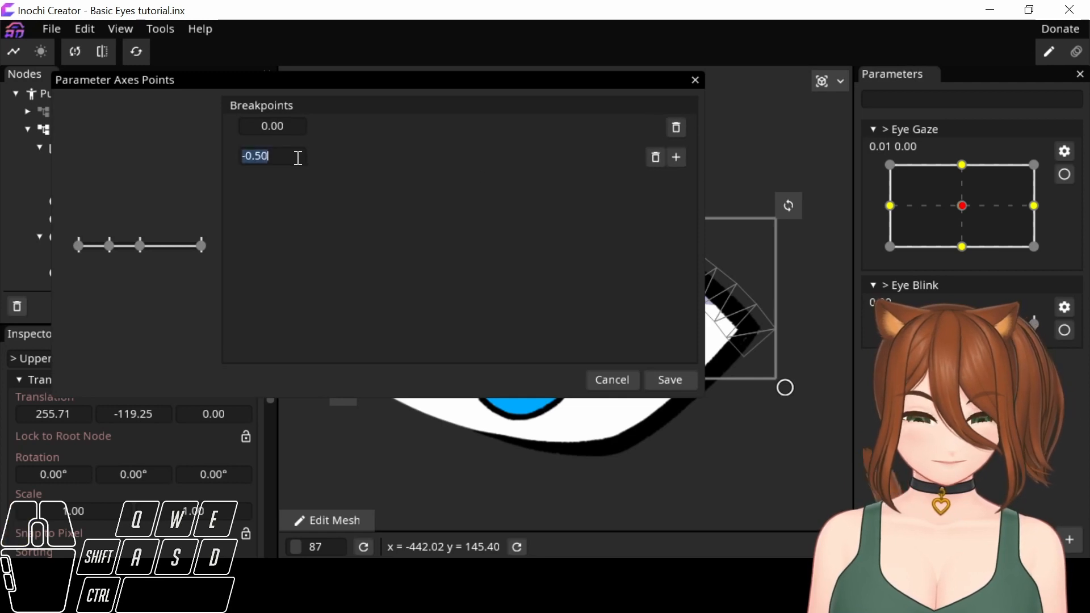
left_click(297, 157)
key("BackSpace")
key("BackSpace")
type("75")
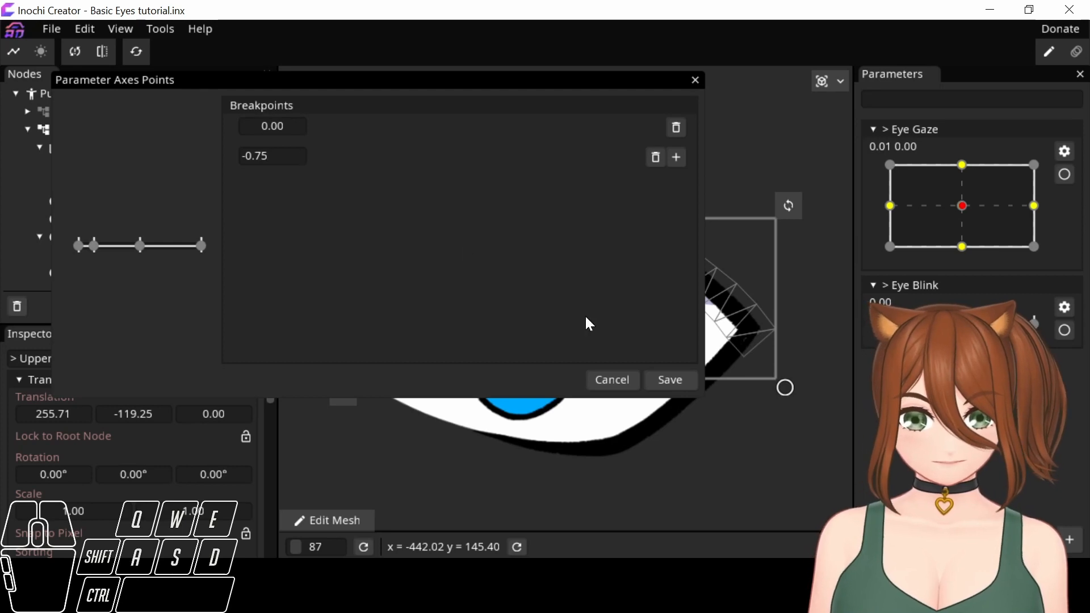
left_click(662, 376)
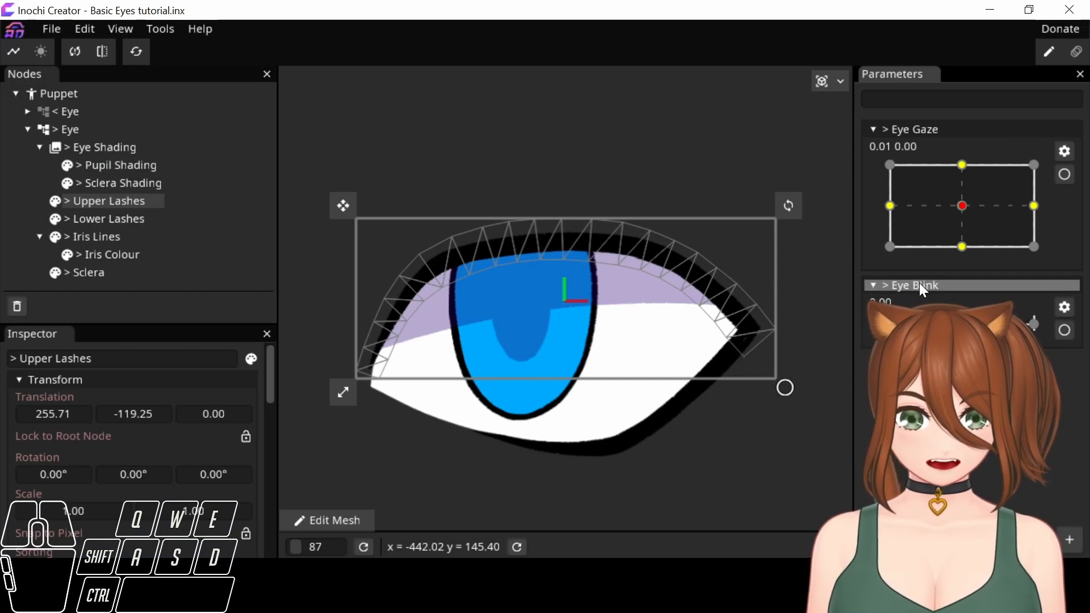
Group the "> Eye Blink" parameter with "> Eye Gaze" and rename the parameter group "Eyes"
left_click_drag(920, 284, 918, 131)
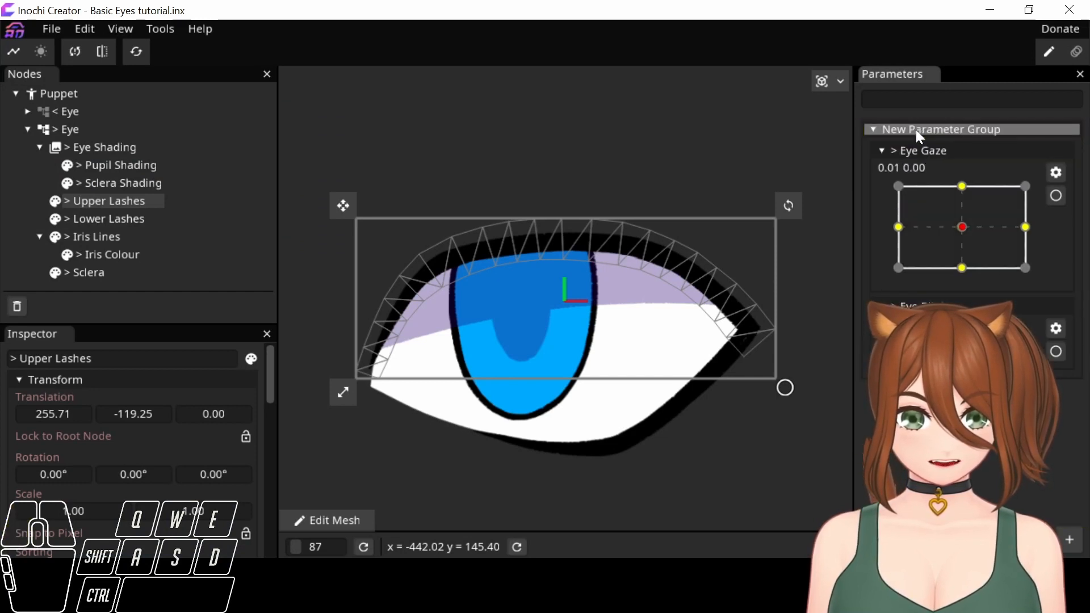
right_click(996, 129)
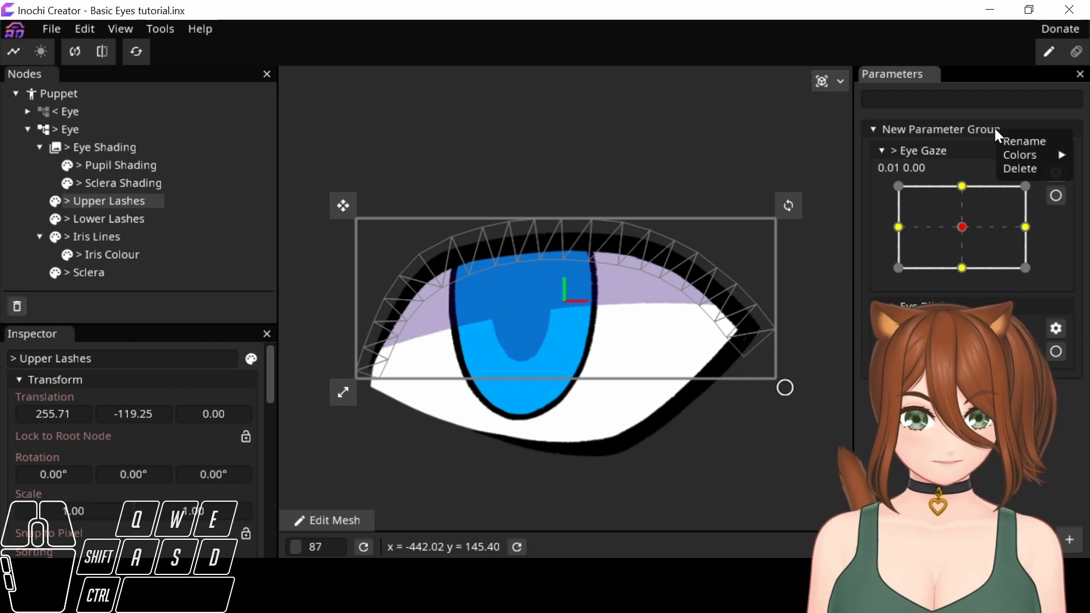
left_click(1027, 142)
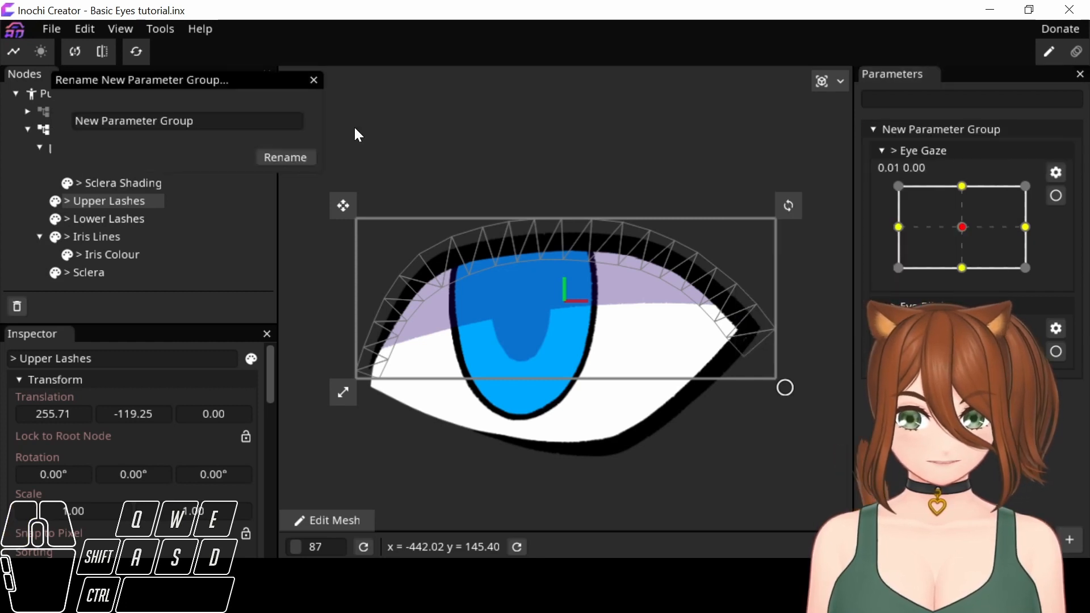
left_click_drag(272, 122, 39, 138)
type("Eyes")
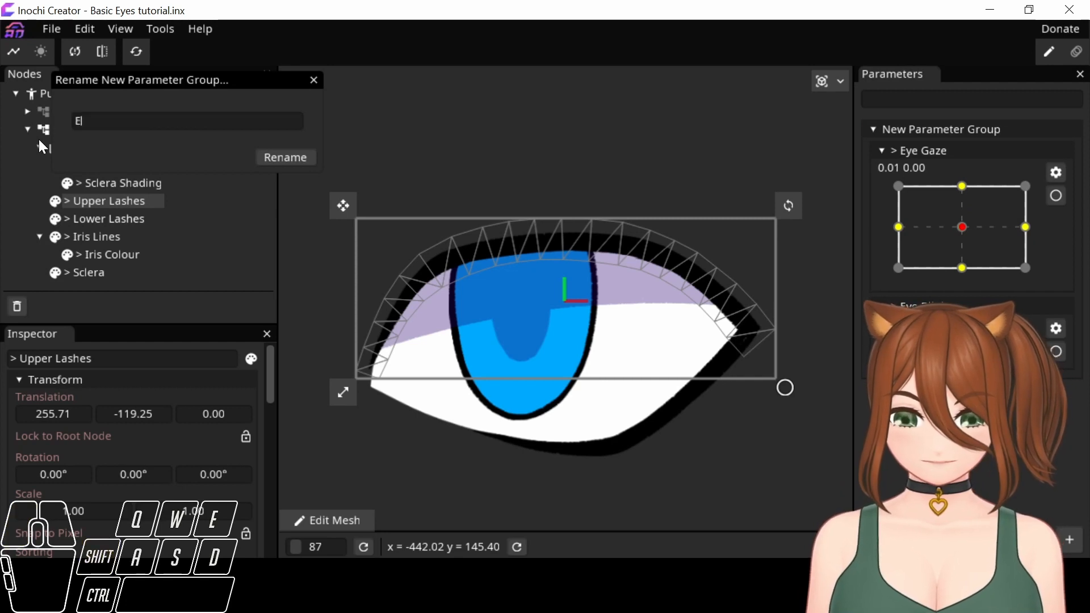
left_click(301, 161)
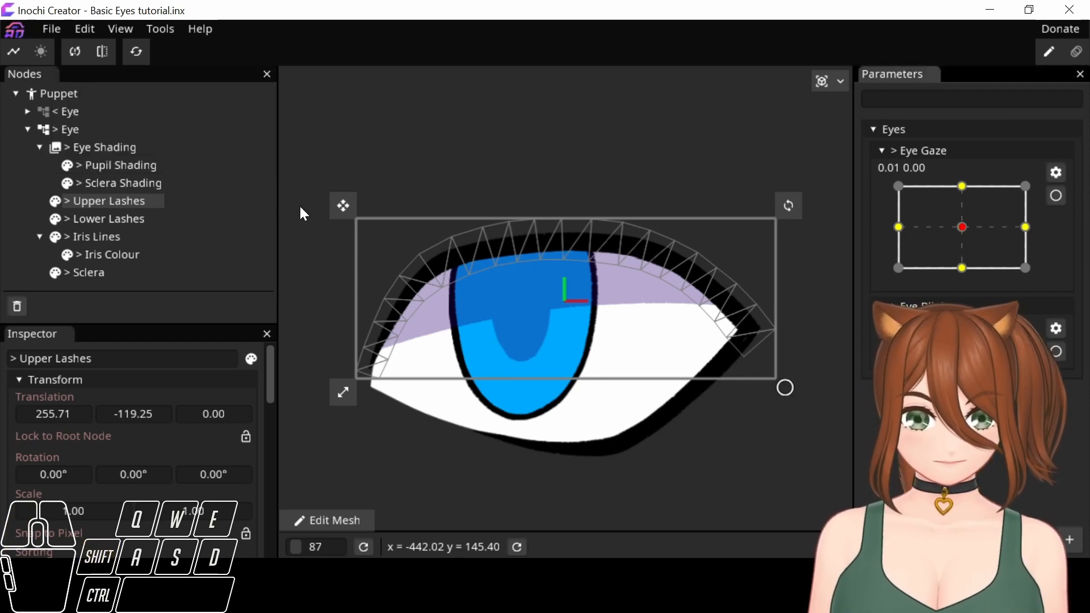
scroll(680, 146, "down", 1)
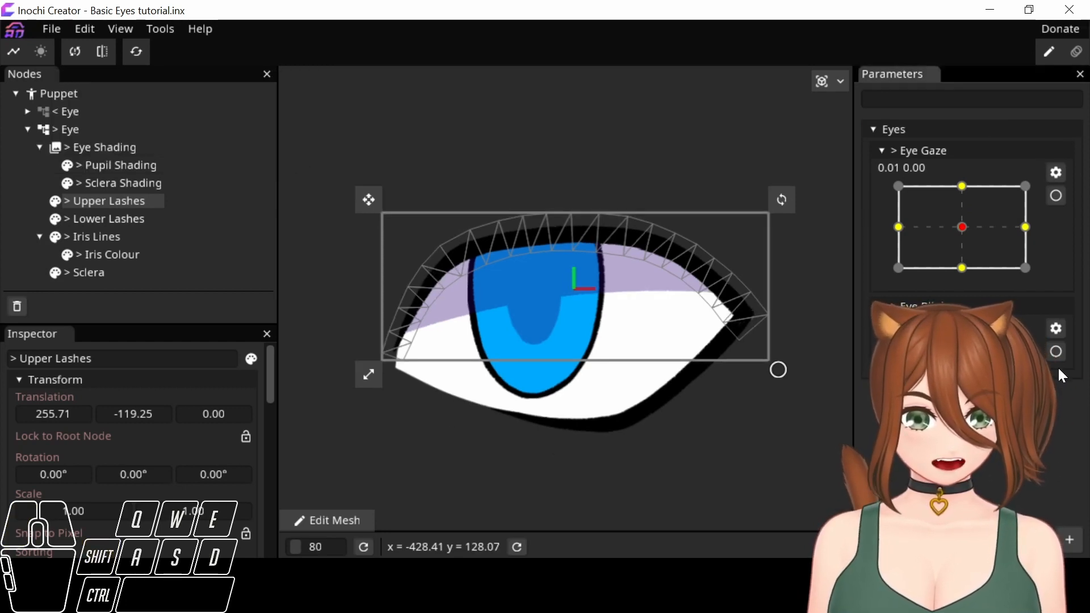
Start editing the "> Eye Blink" parameter and draw a five-point path along the upper lashes with the Path Deform Tool
left_click(1056, 351)
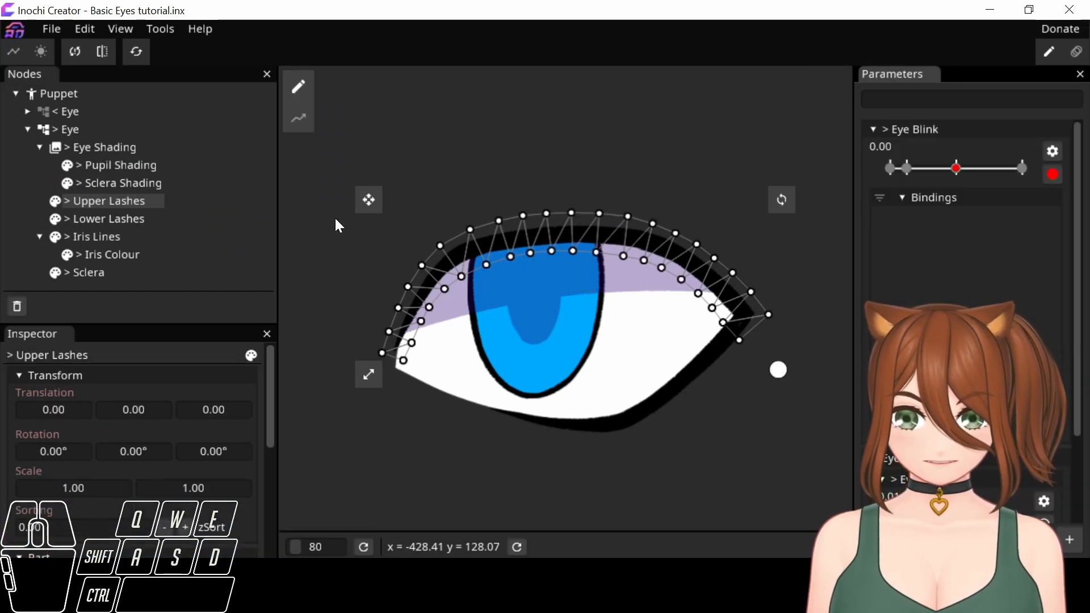
left_click(299, 120)
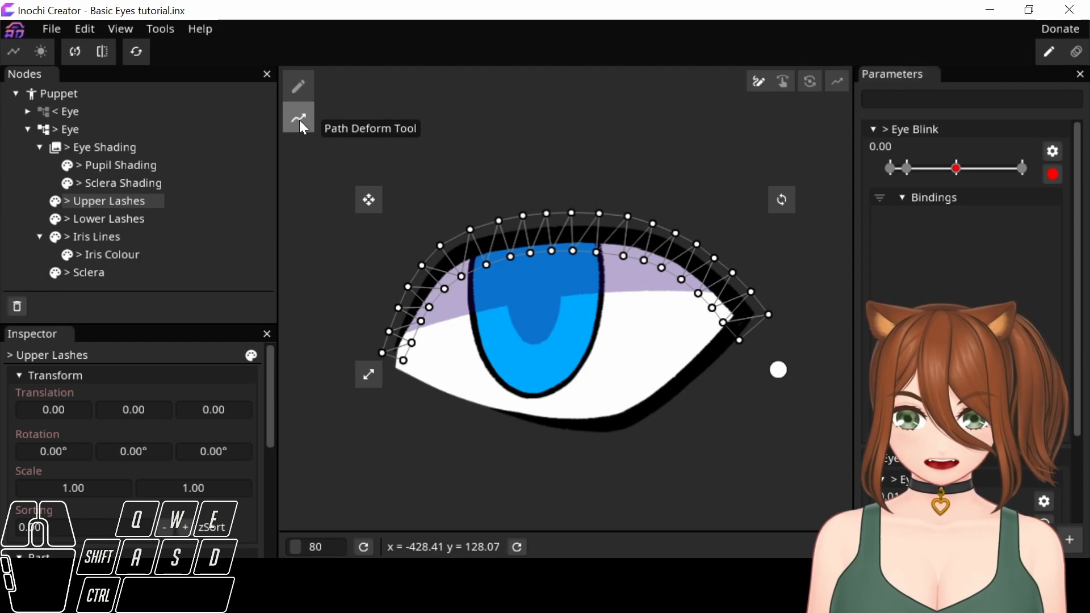
left_click(759, 82)
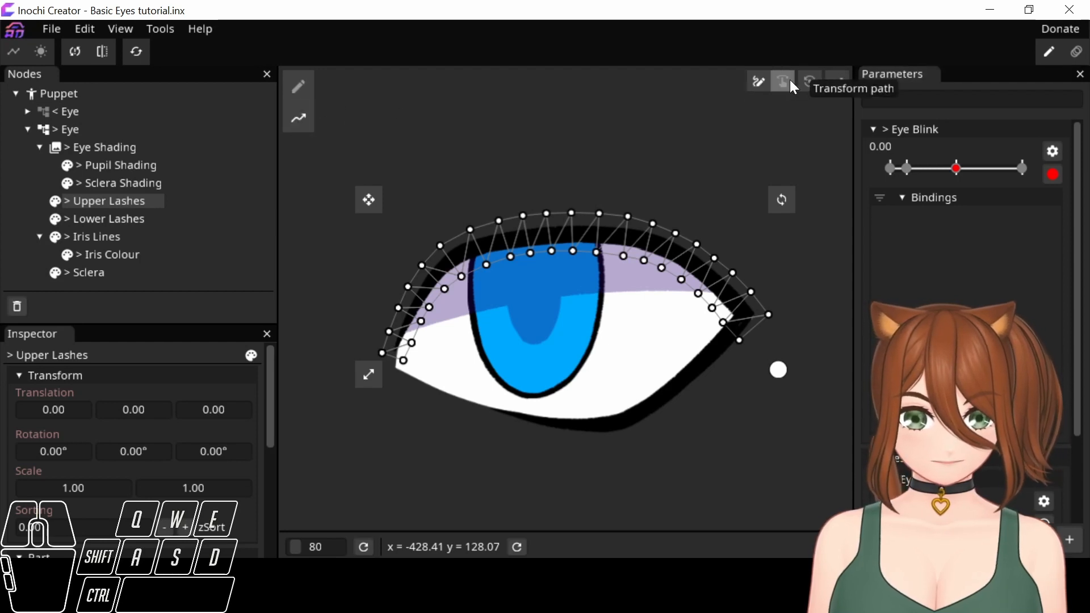
left_click(390, 365)
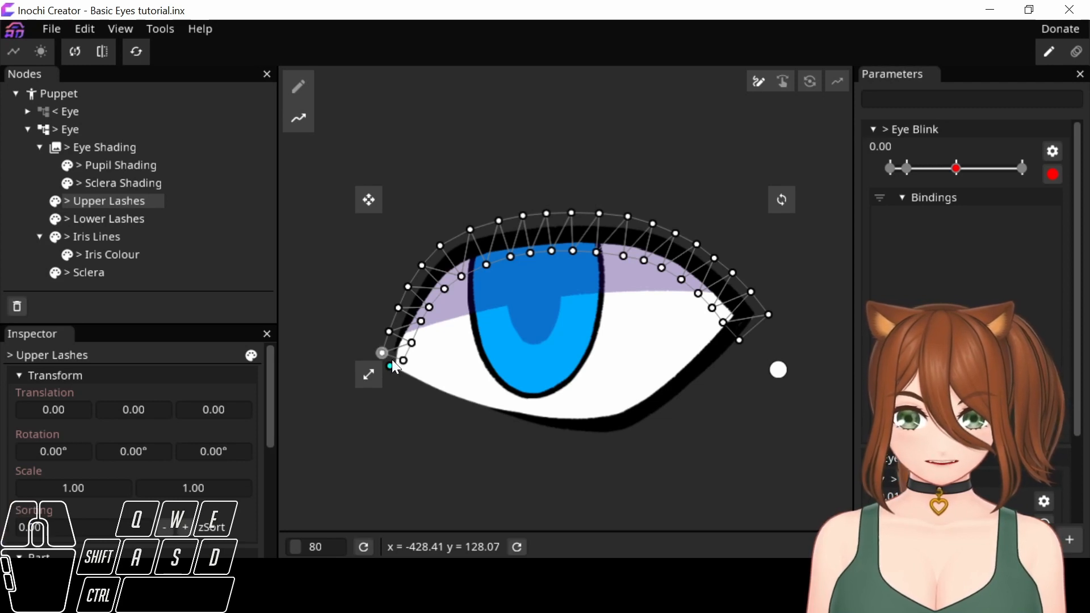
left_click(451, 260)
left_click(595, 230)
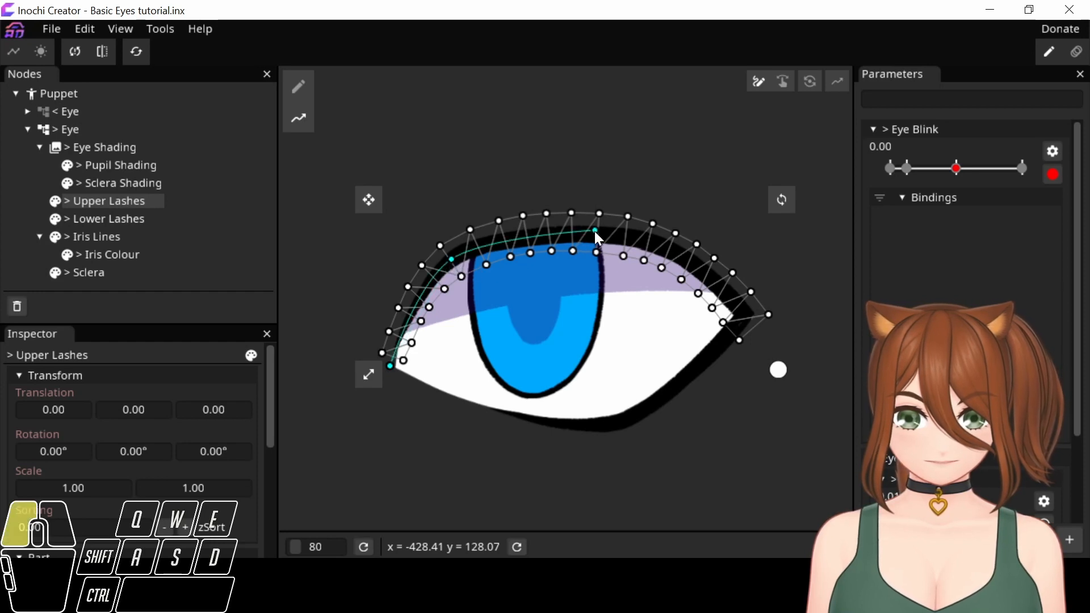
left_click(673, 254)
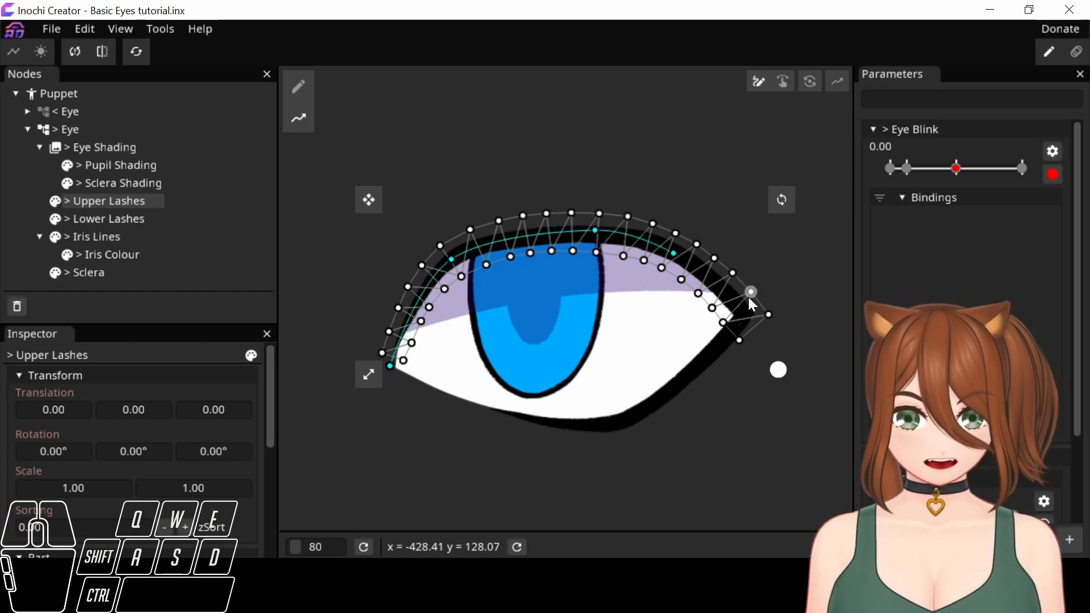
left_click(755, 328)
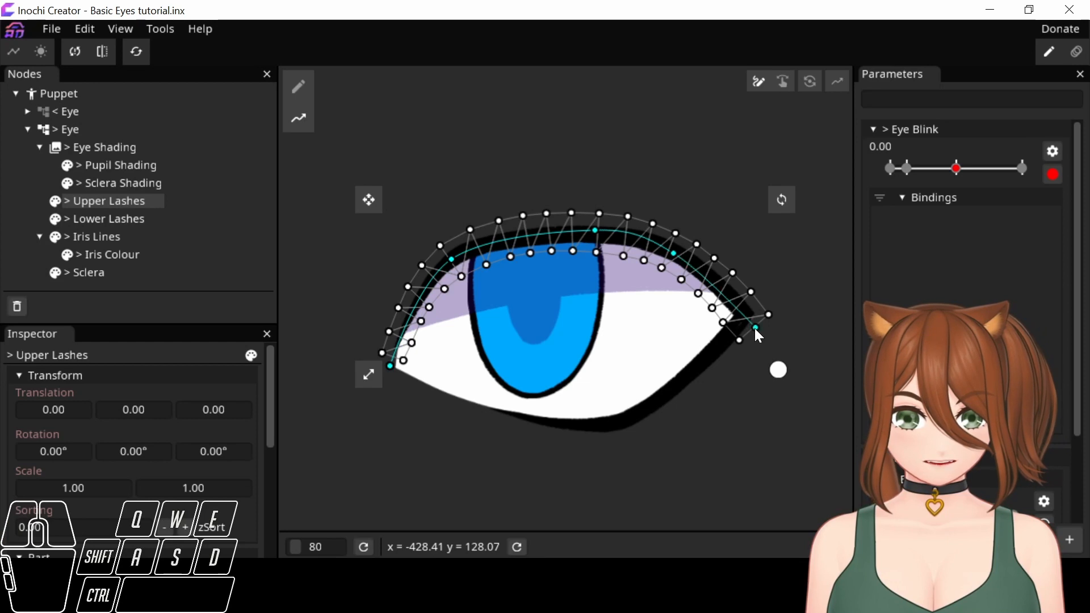
Adjust the path's end points and its middle and outer points to follow the centre line of the upper lashes
left_click_drag(672, 256, 695, 264)
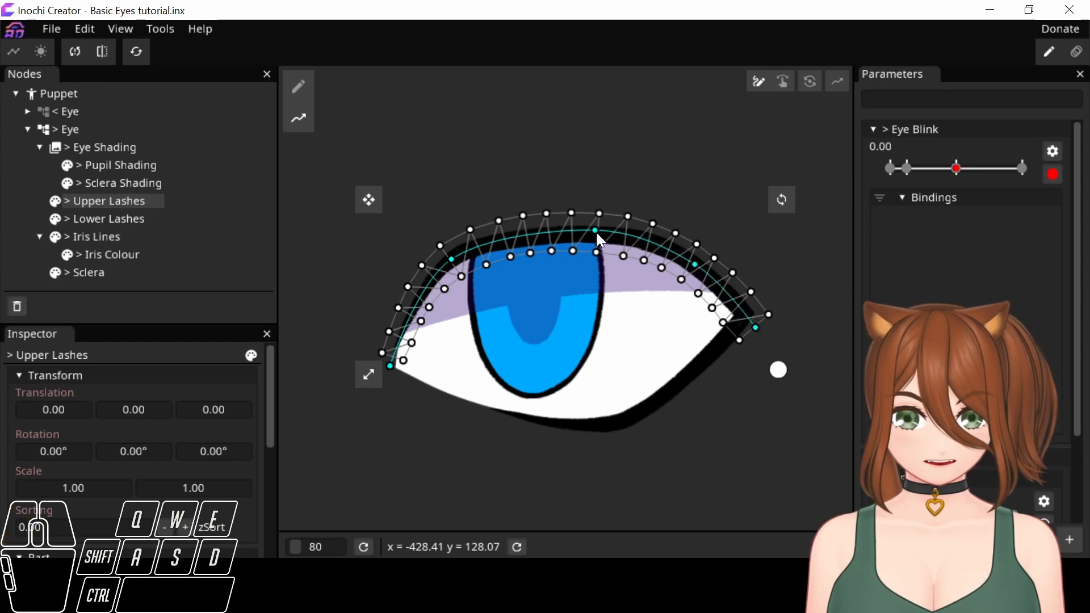
mouse_move(597, 234)
left_mouse_down()
mouse_move(571, 234)
mouse_move(591, 243)
left_mouse_up()
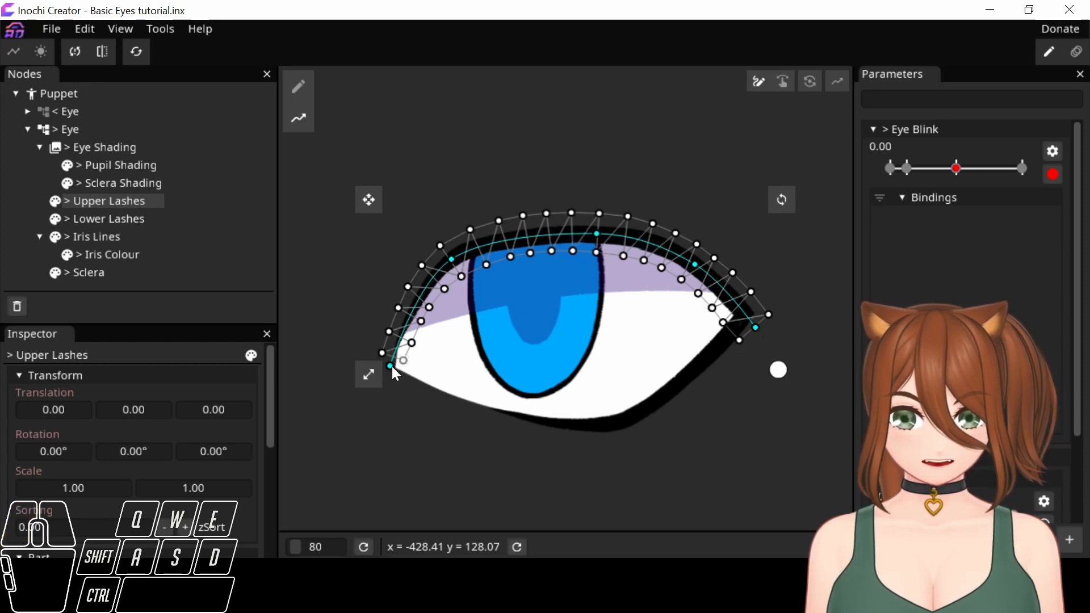
mouse_move(391, 367)
left_mouse_down()
mouse_move(392, 351)
mouse_move(392, 363)
left_mouse_up()
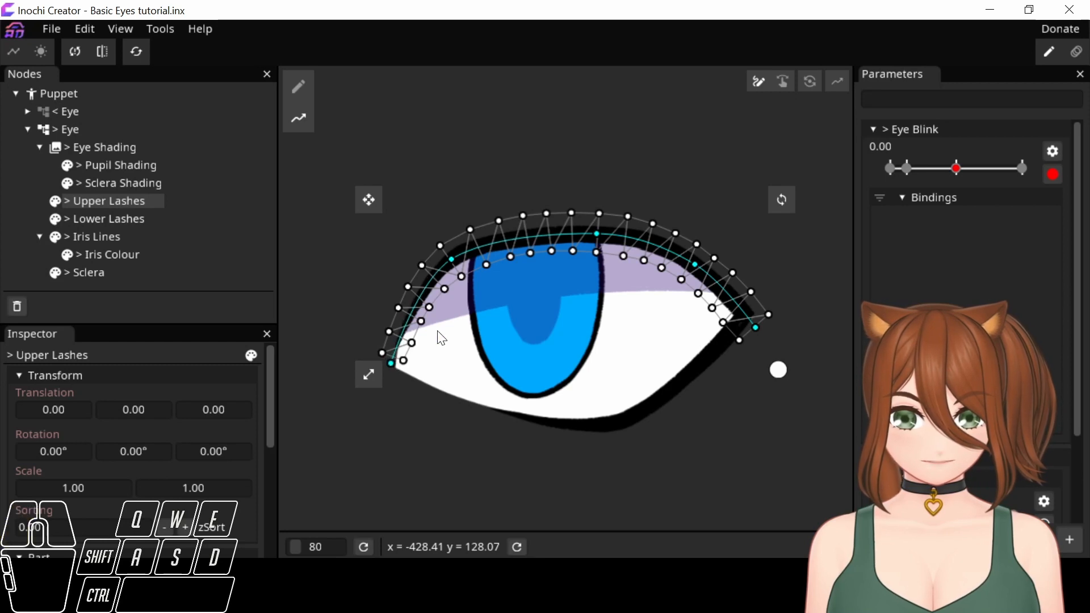
left_click_drag(754, 329, 758, 329)
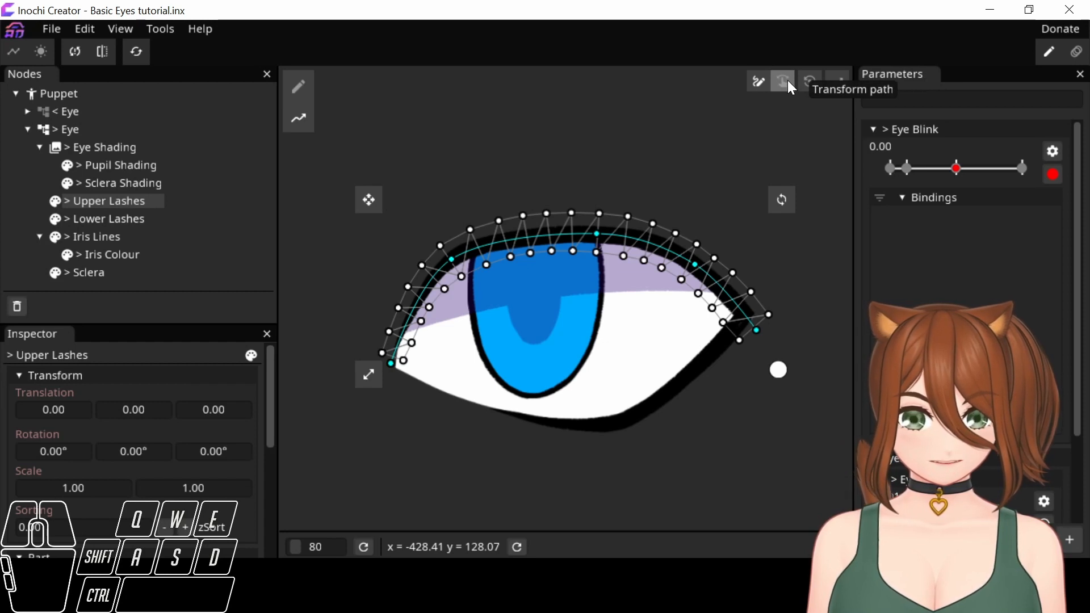
At the -0.75 keypoint, transform the path by lowering its three inner points to bend the upper lashes partly closed
left_click(906, 168)
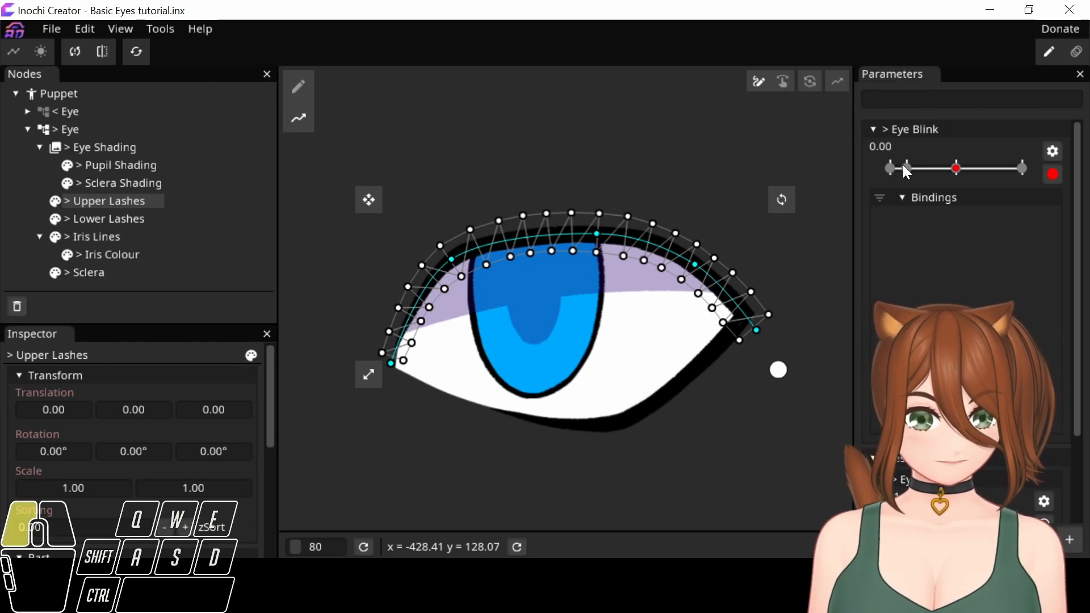
left_click(783, 82)
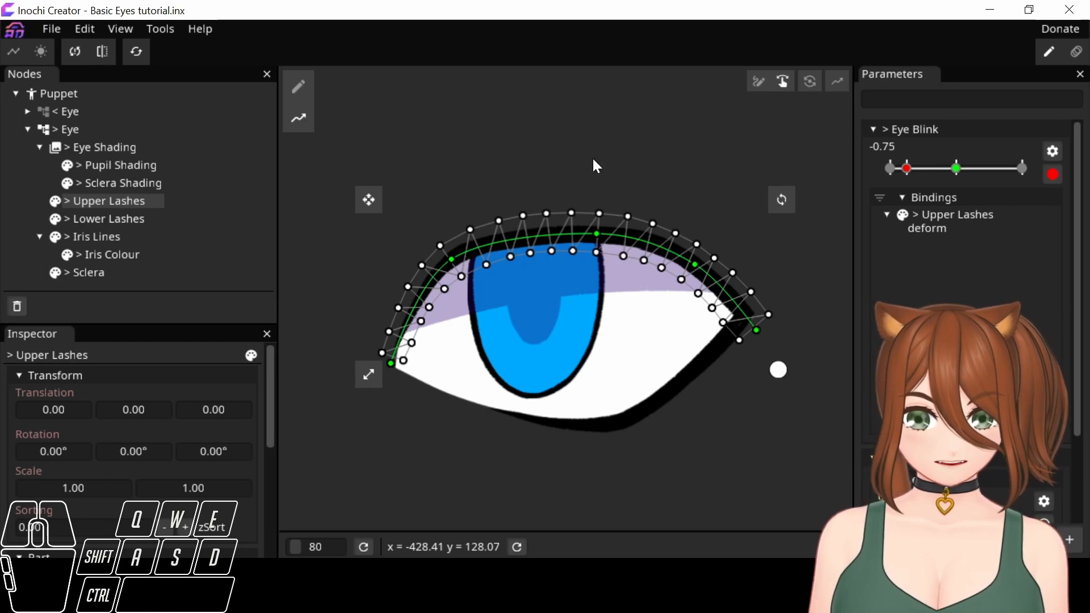
left_click_drag(455, 259, 465, 322)
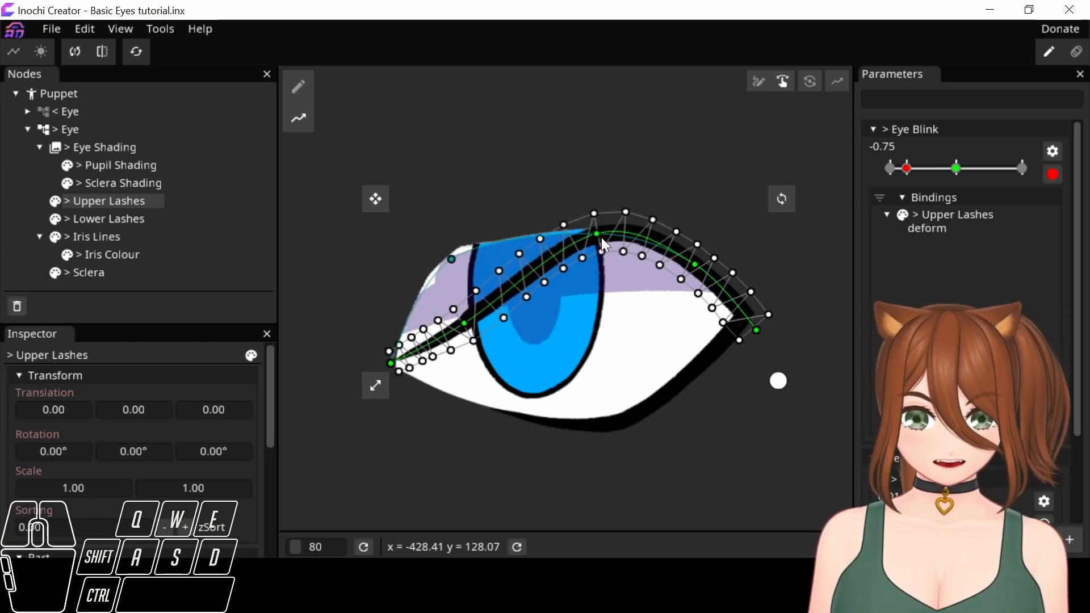
left_click_drag(595, 236, 595, 319)
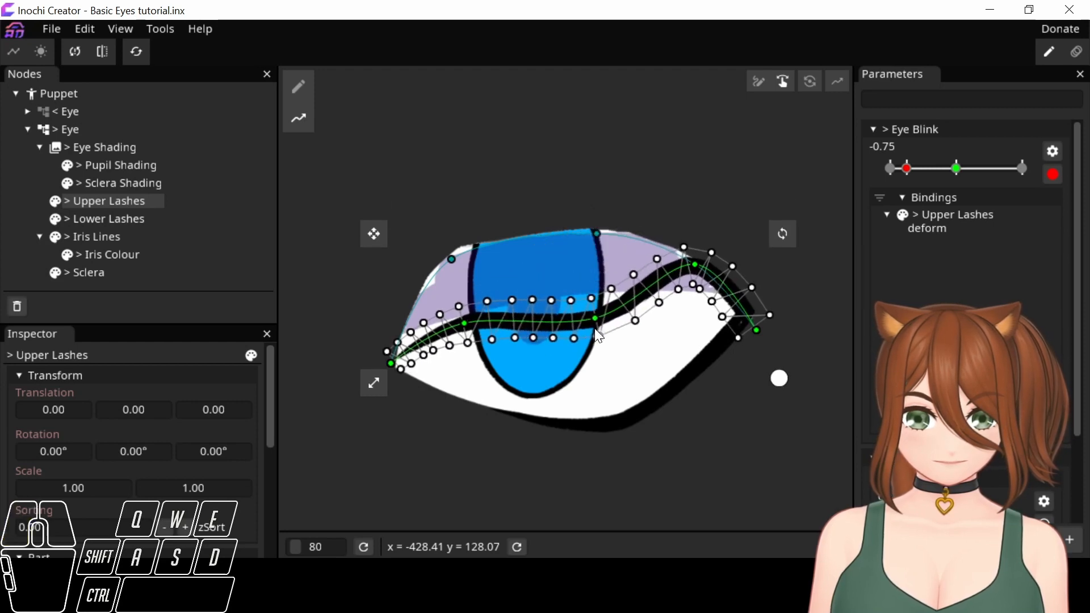
left_click_drag(695, 264, 680, 323)
mouse_move(593, 318)
left_mouse_down()
mouse_move(564, 315)
mouse_move(577, 318)
left_mouse_up()
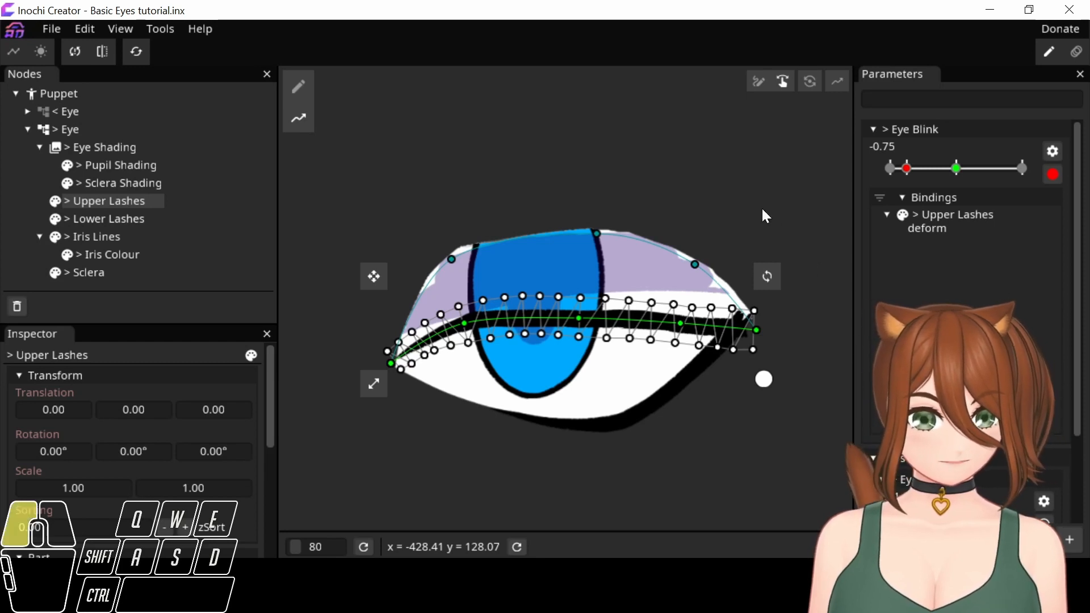
Unset the "> Upper Lashes" deform binding at the -0.75 keypoint
left_click(956, 230)
right_click(957, 222)
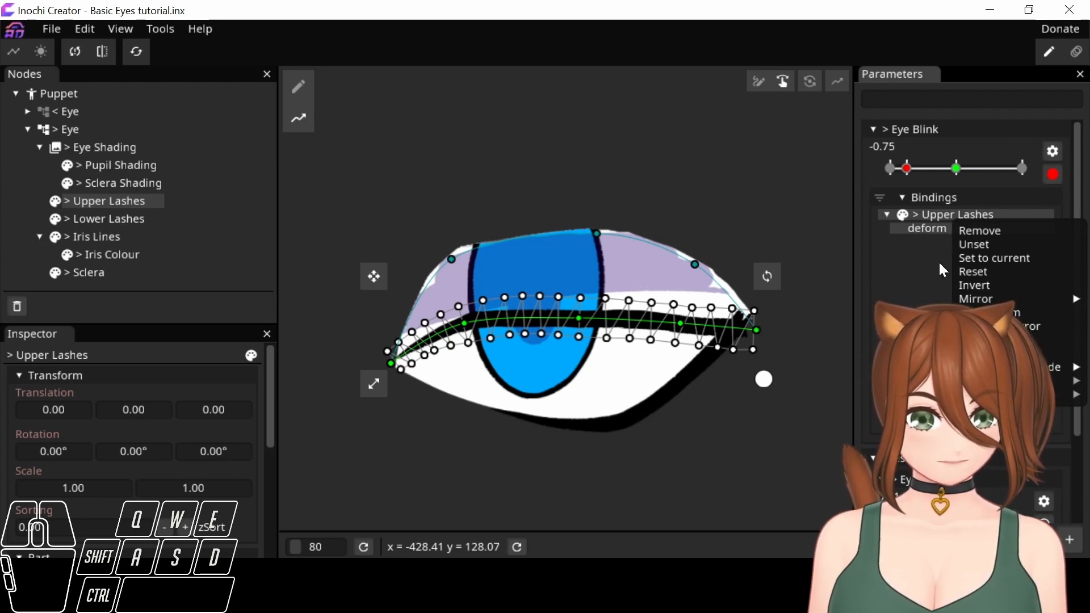
left_click(991, 244)
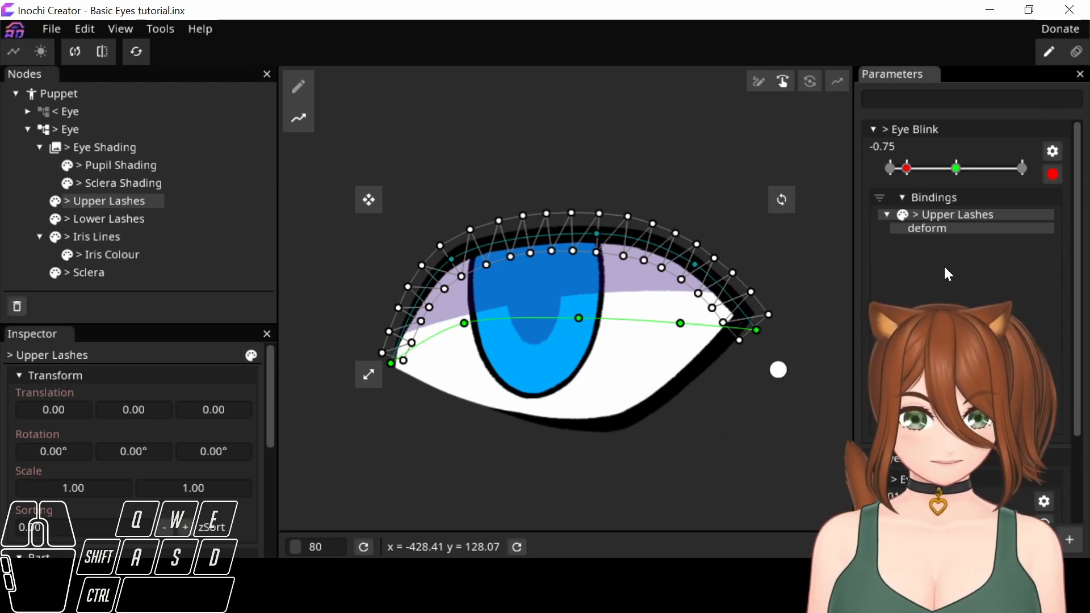
Clear the leftover deform path by switching to the Vertex Tool and back to the Path Deform Tool
left_click(463, 314)
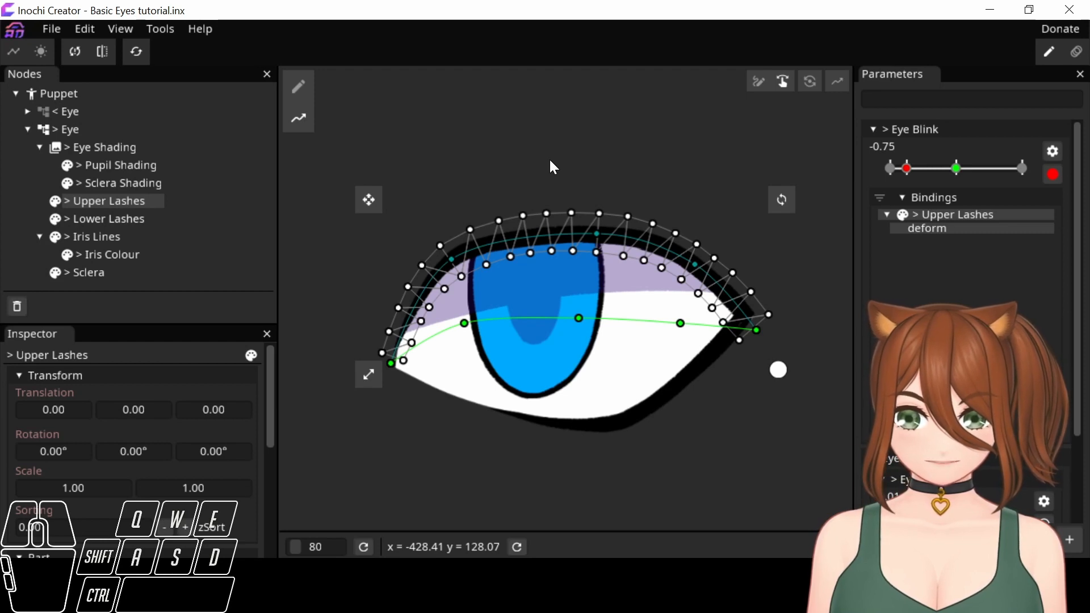
left_click(300, 85)
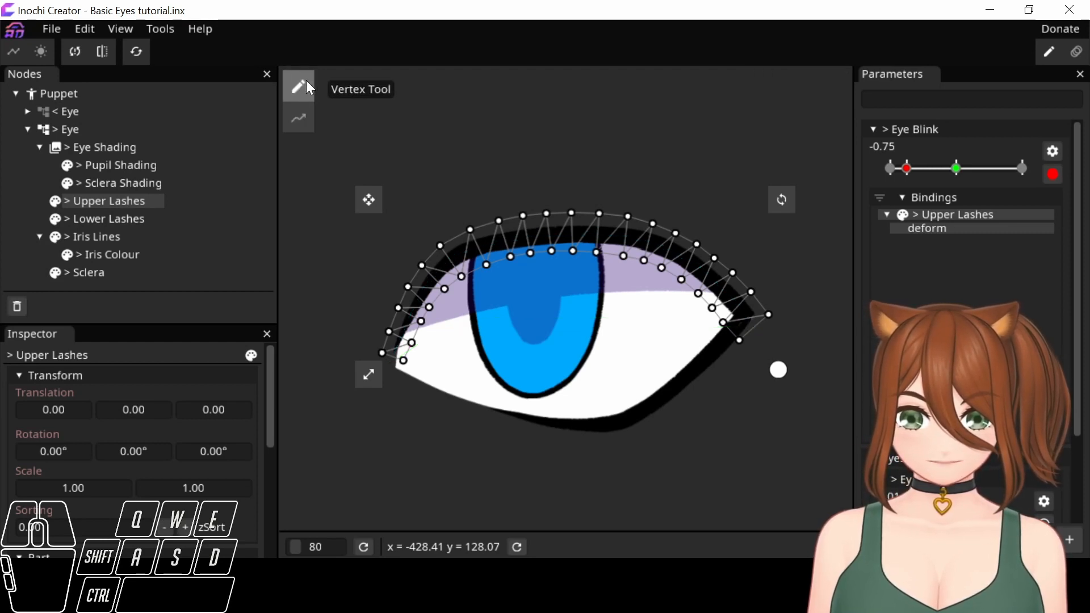
left_click(296, 117)
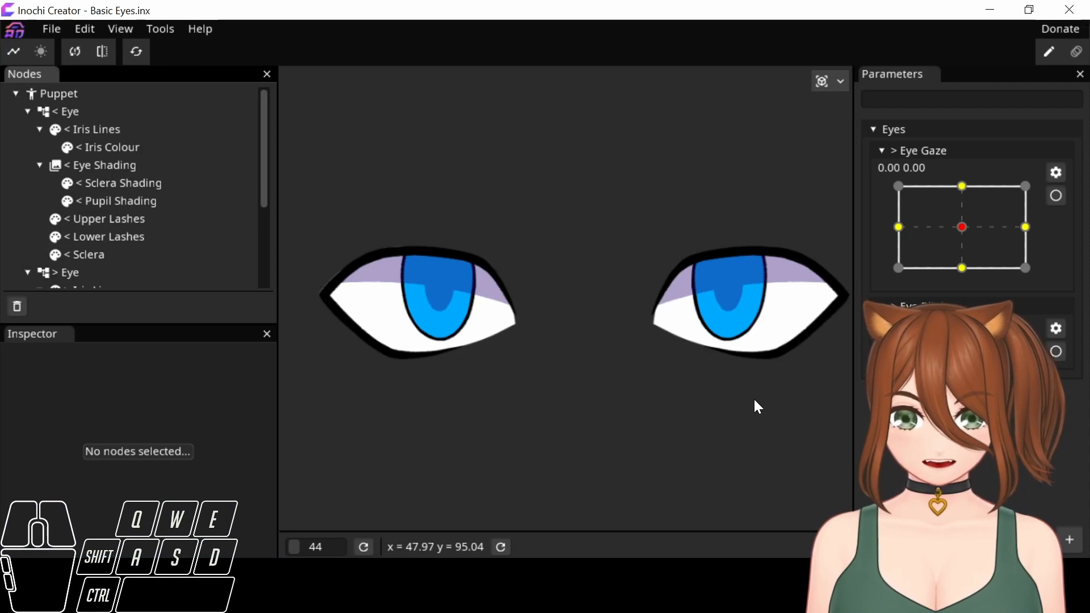
left_click_drag(899, 345, 961, 351)
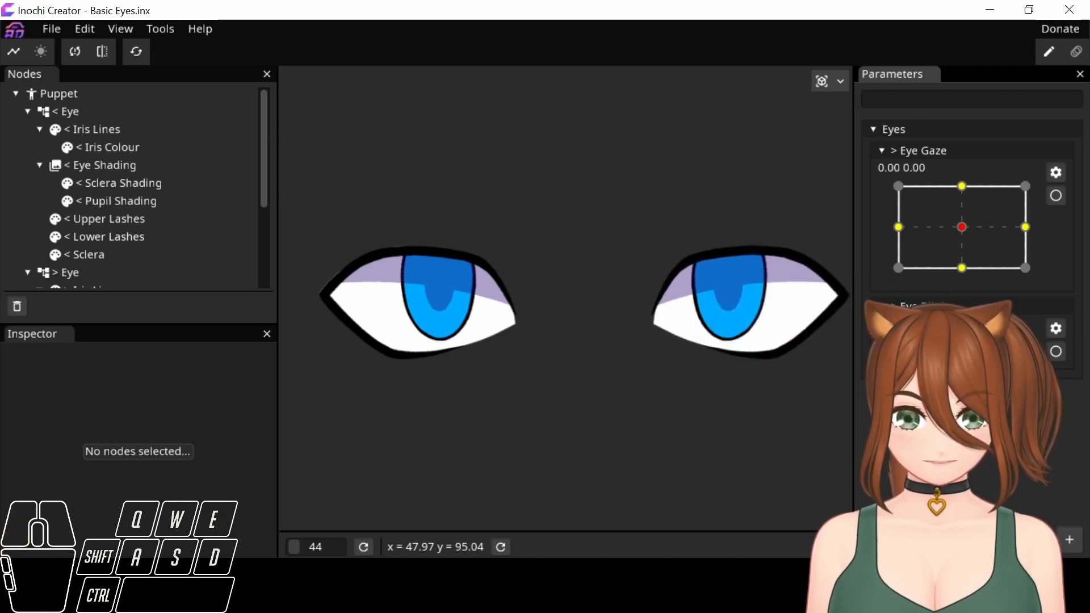
left_click(962, 350, "shift")
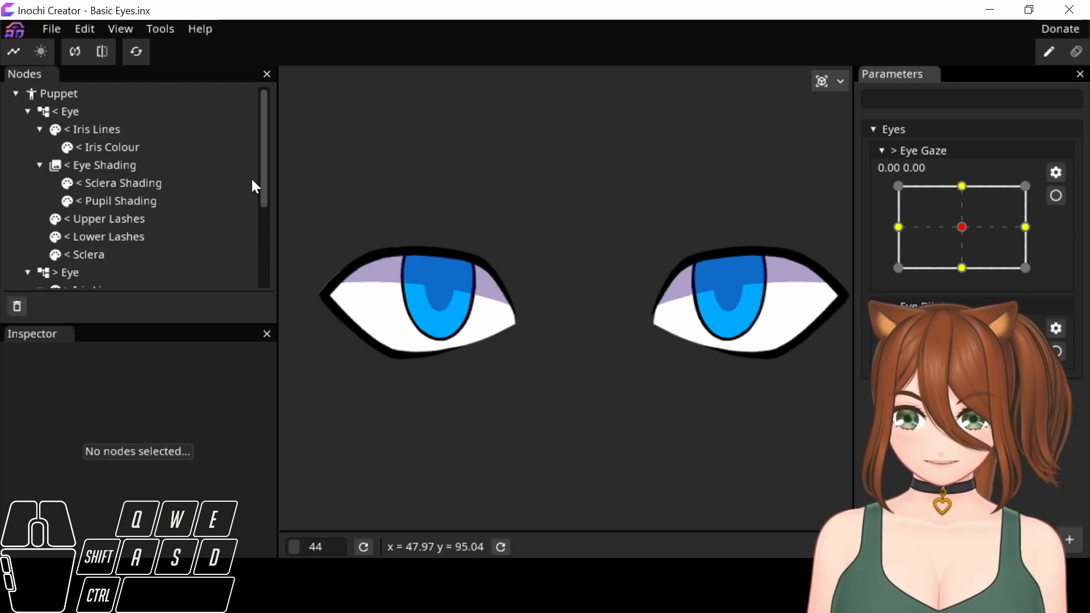
left_click_drag(265, 165, 264, 166)
left_click_drag(266, 259, 248, 120)
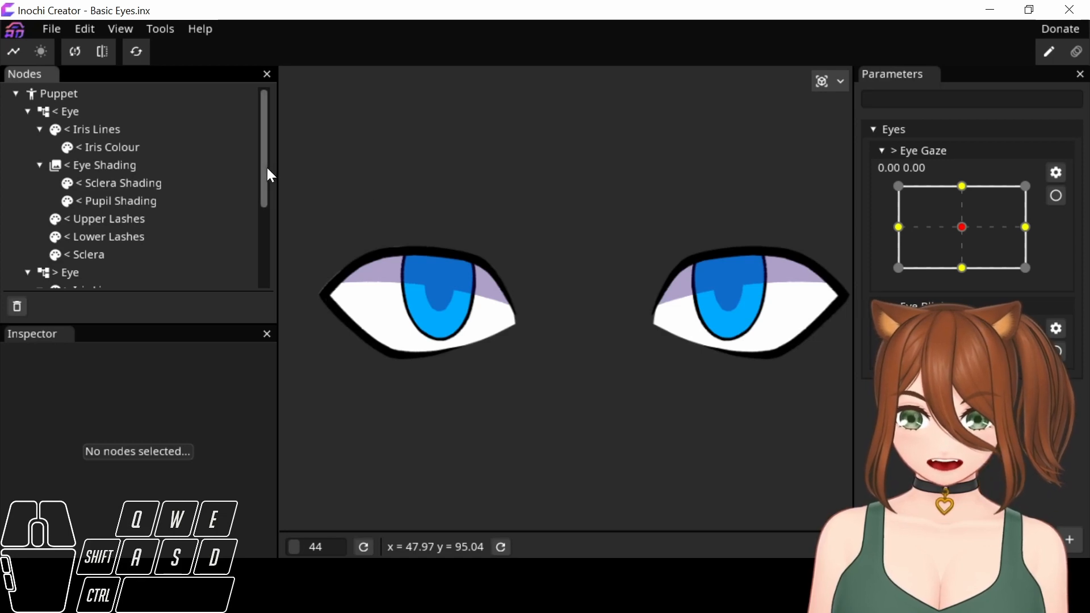
left_click_drag(268, 169, 193, 152)
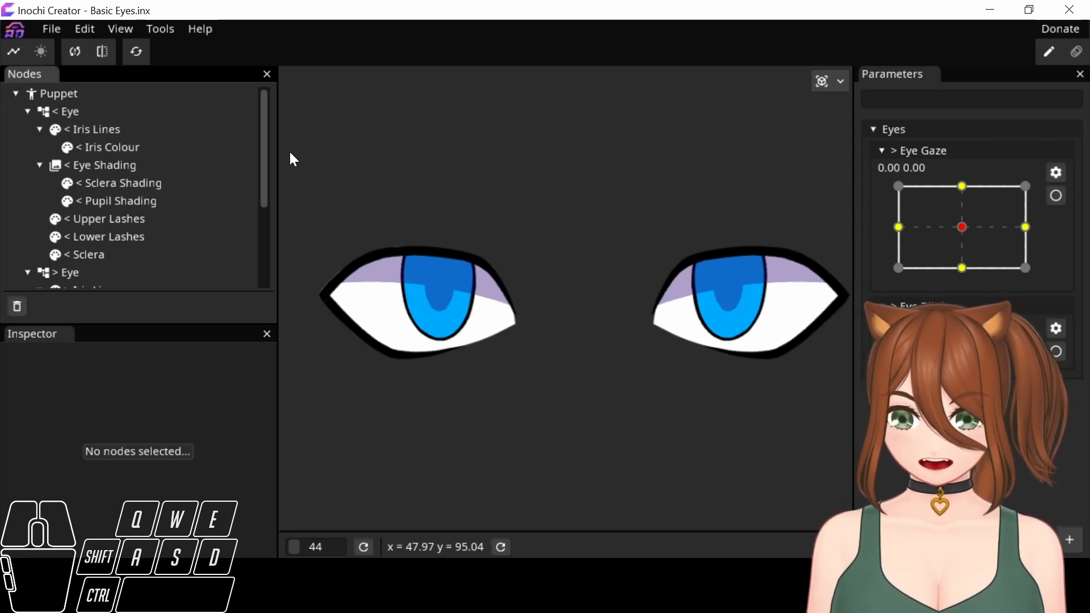
left_click_drag(264, 152, 226, 43)
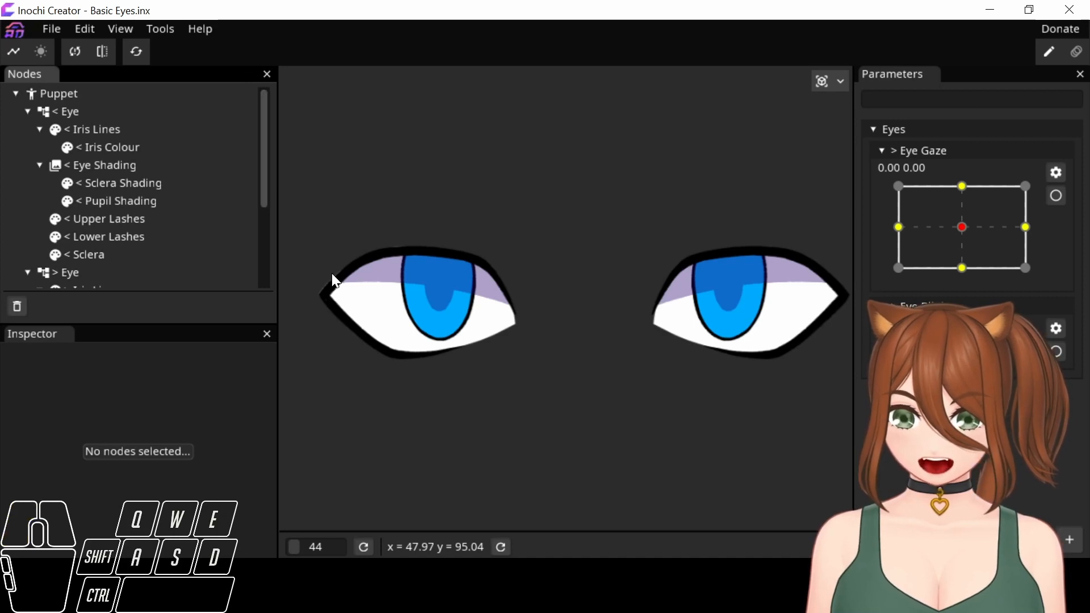
left_click_drag(265, 163, 200, 125)
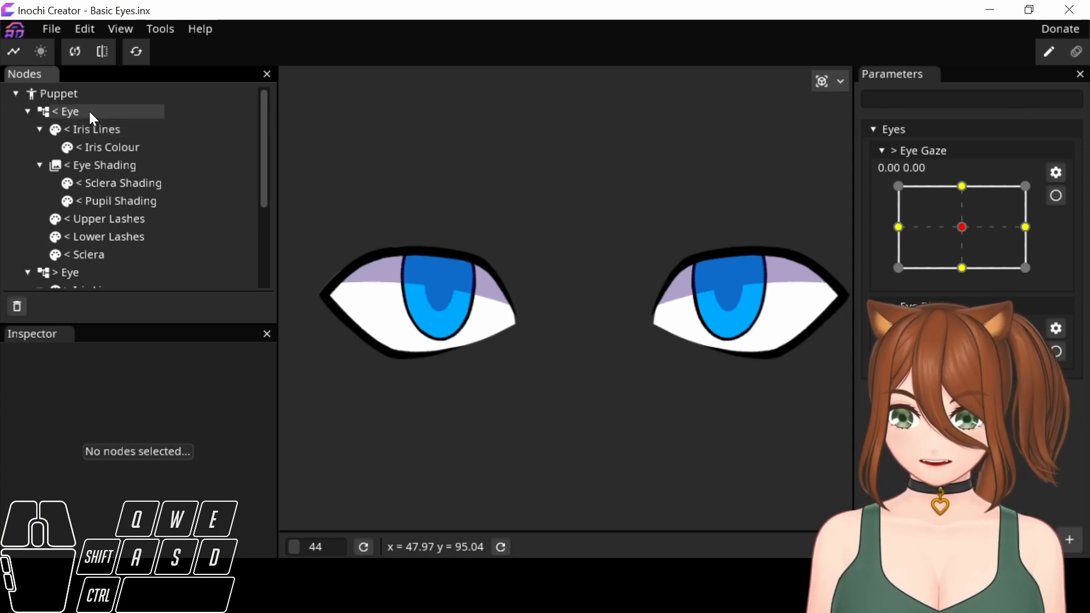
Compare the meshes of "< Upper Lashes" and "> Upper Lashes" by selecting each node in turn
left_click(117, 218)
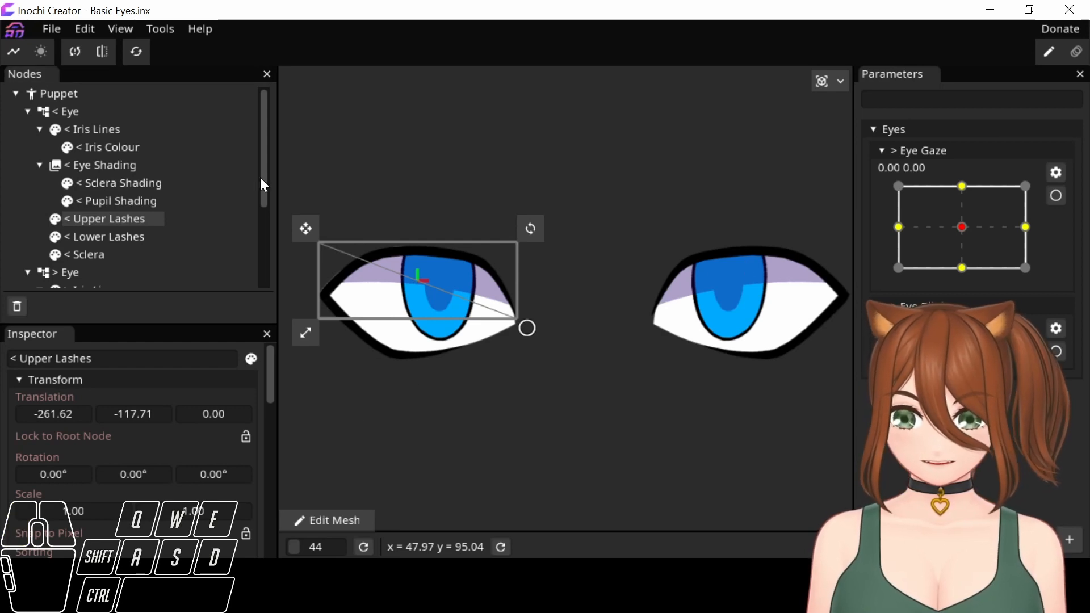
left_click_drag(266, 134, 255, 229)
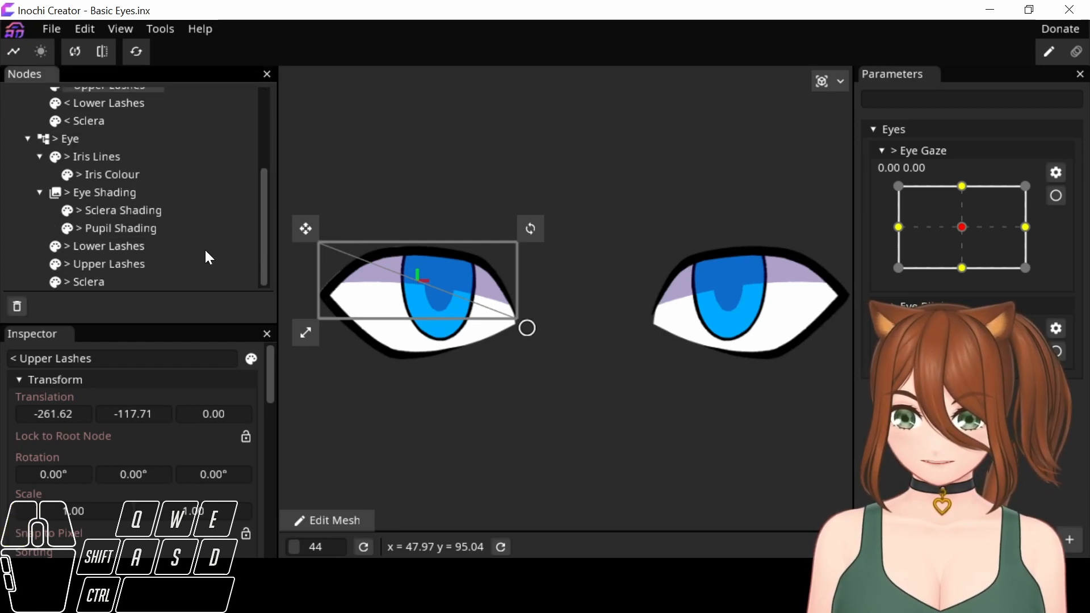
left_click(131, 267)
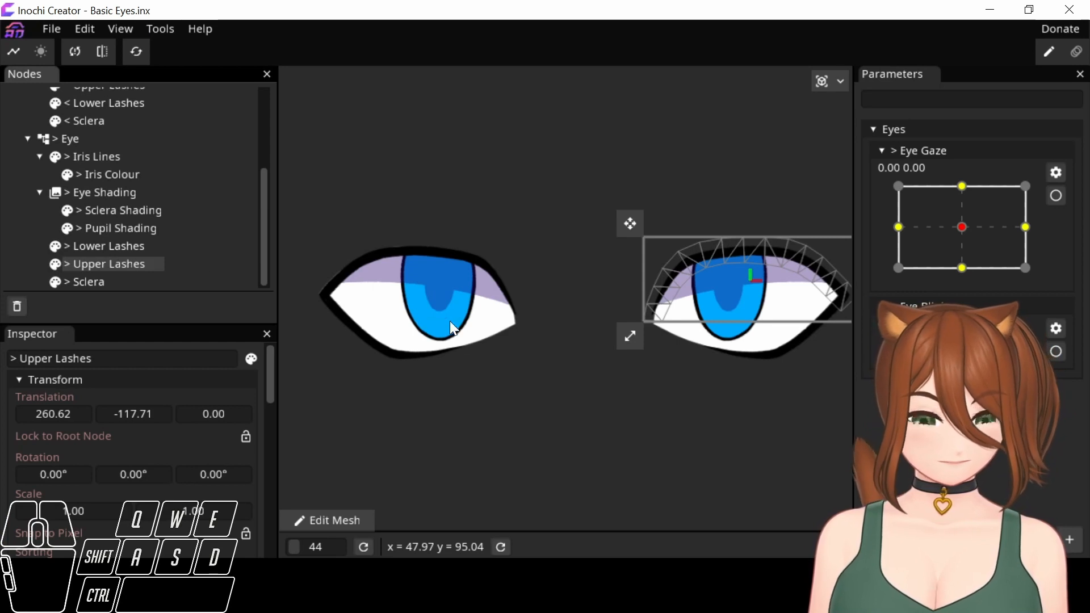
left_click_drag(644, 444, 525, 453)
scroll(528, 463, "up", 3)
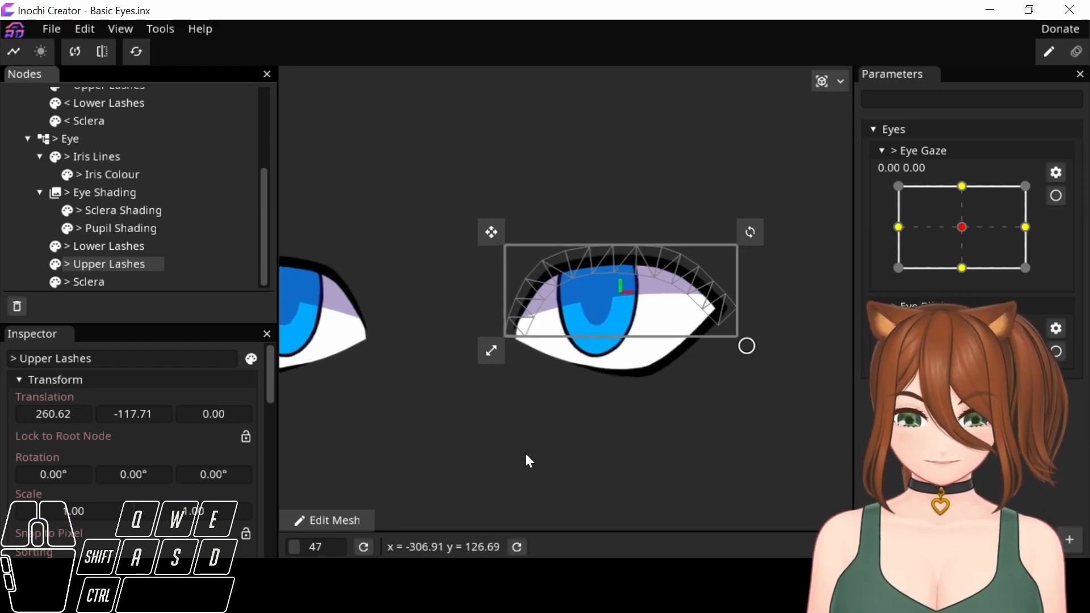
left_click_drag(264, 182, 243, 278)
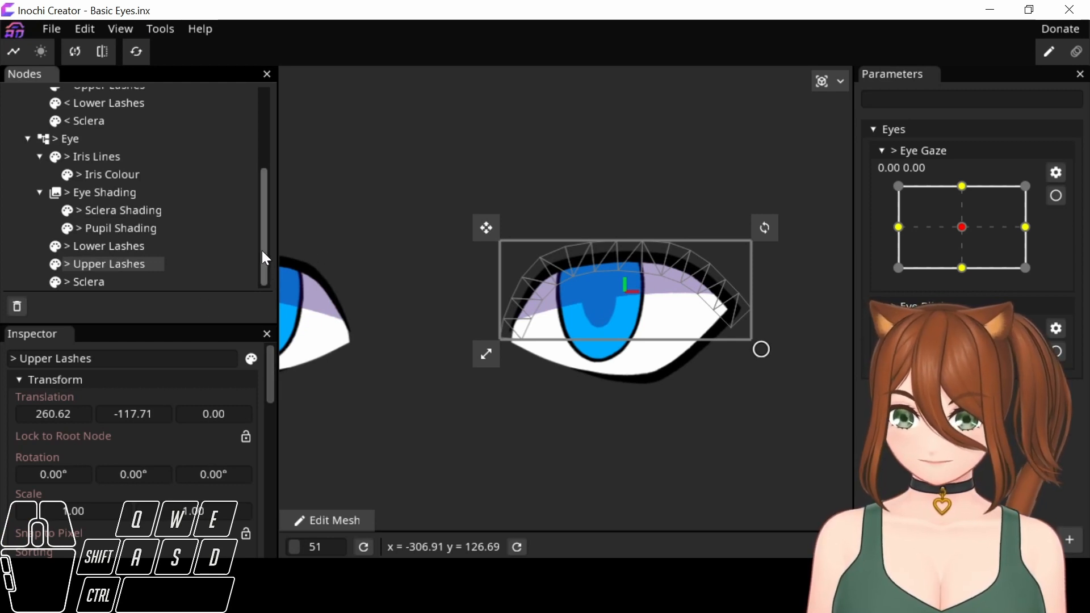
Copy the "> Upper Lashes" mesh onto "< Upper Lashes", flip it horizontally, and apply it
left_click_drag(261, 250, 248, 116)
left_click(108, 219)
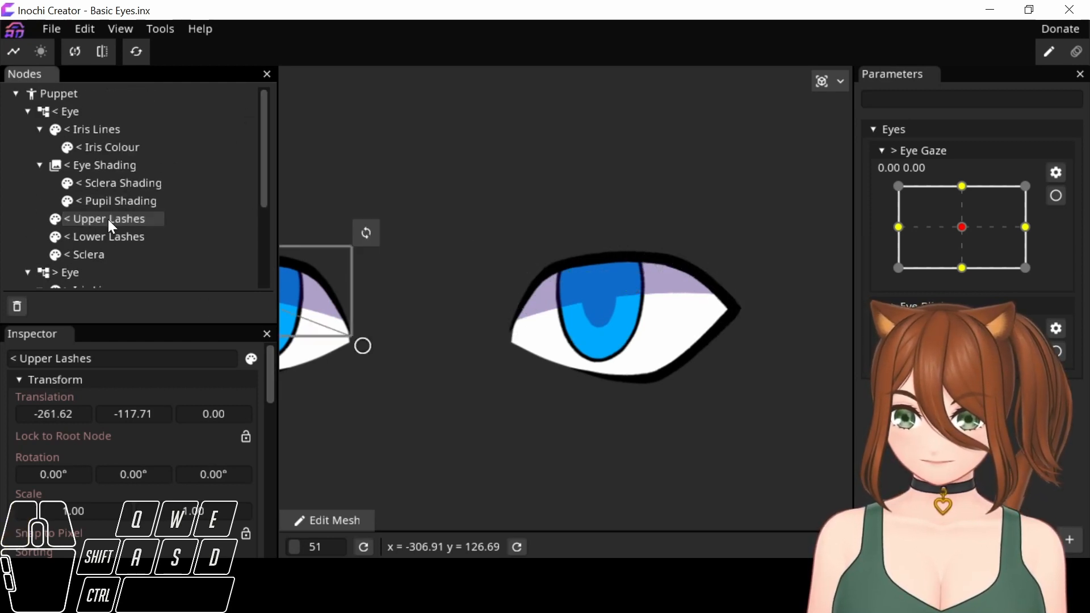
left_click_drag(471, 325, 633, 312)
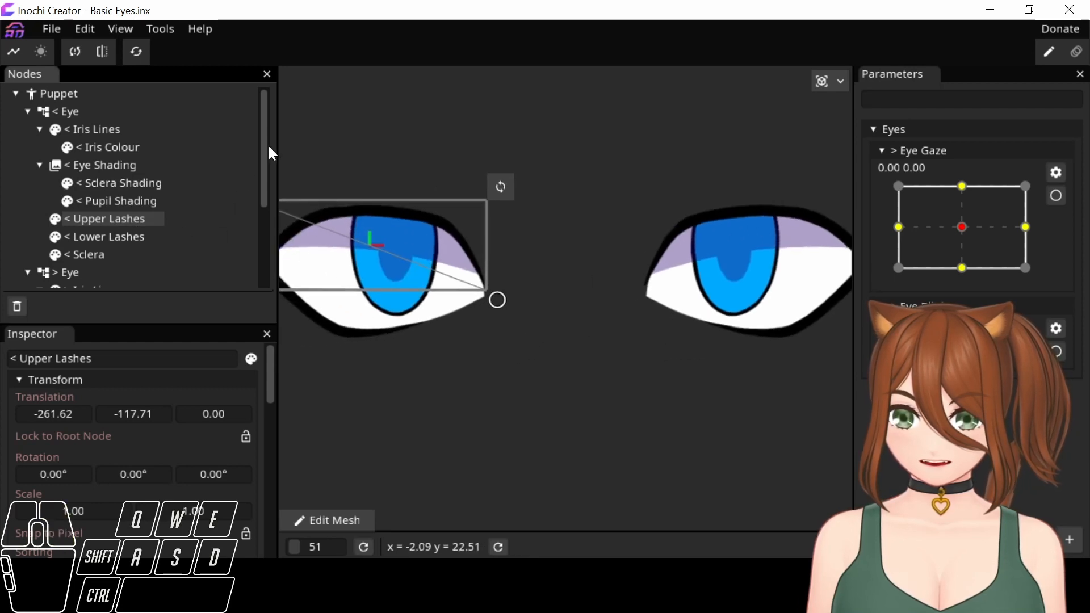
left_click_drag(264, 152, 263, 248)
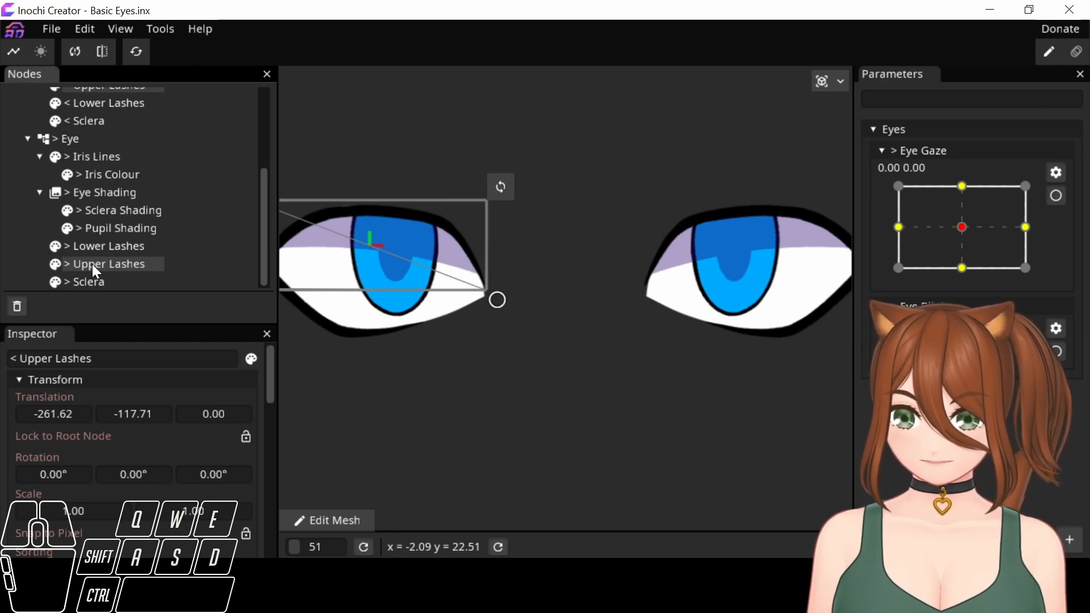
left_click_drag(100, 261, 352, 521)
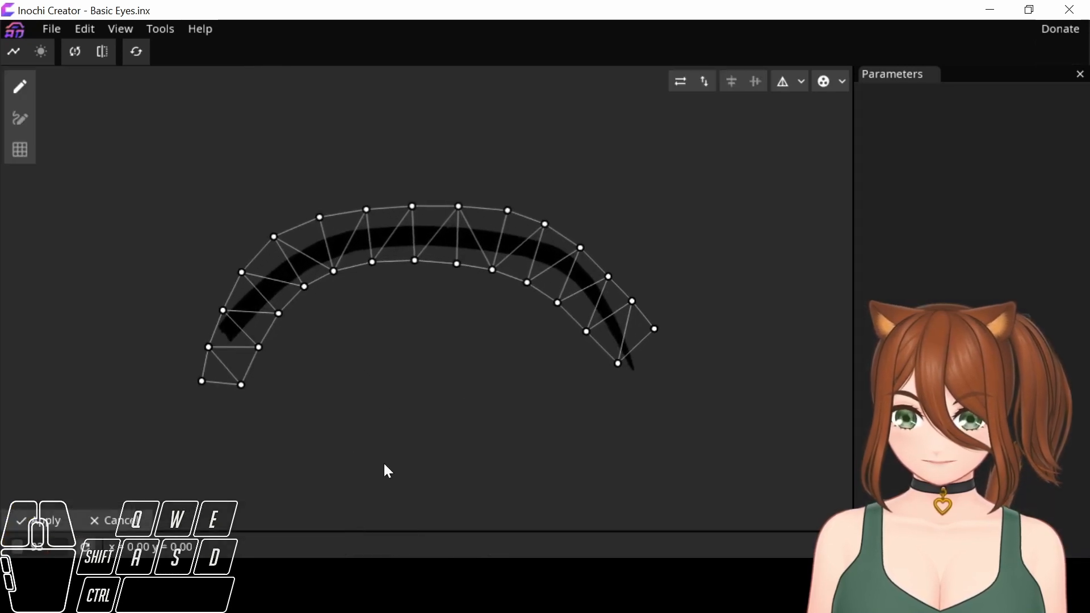
left_click(684, 85)
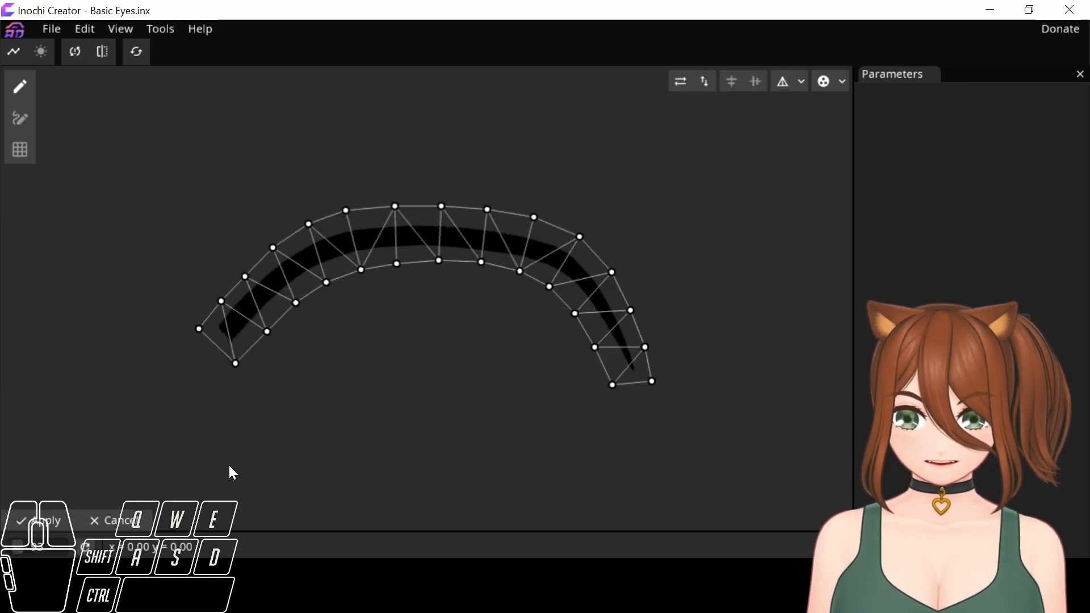
left_click(37, 521)
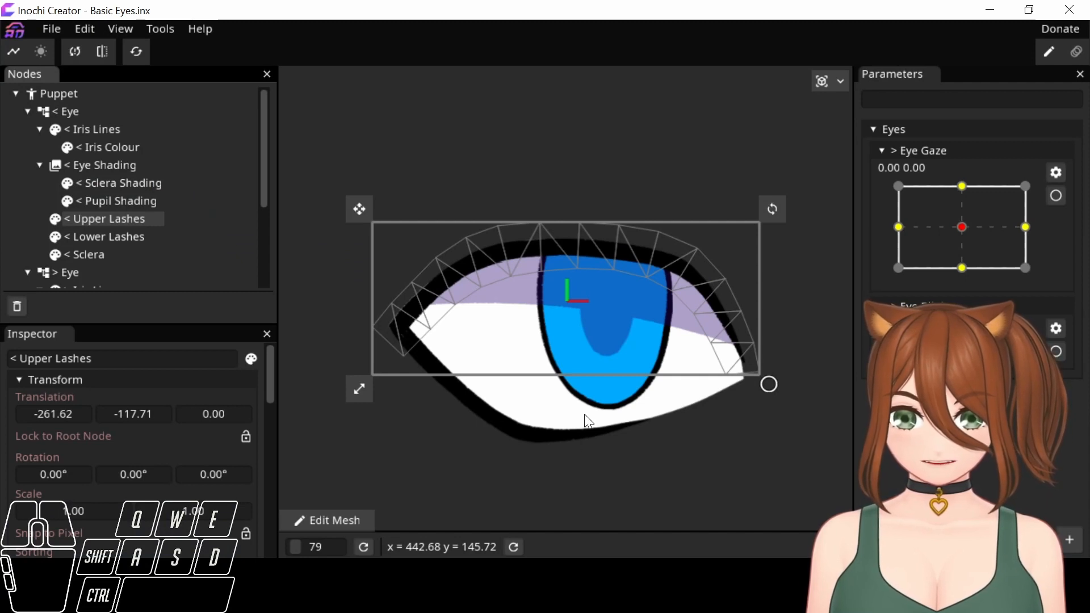
left_click(423, 164)
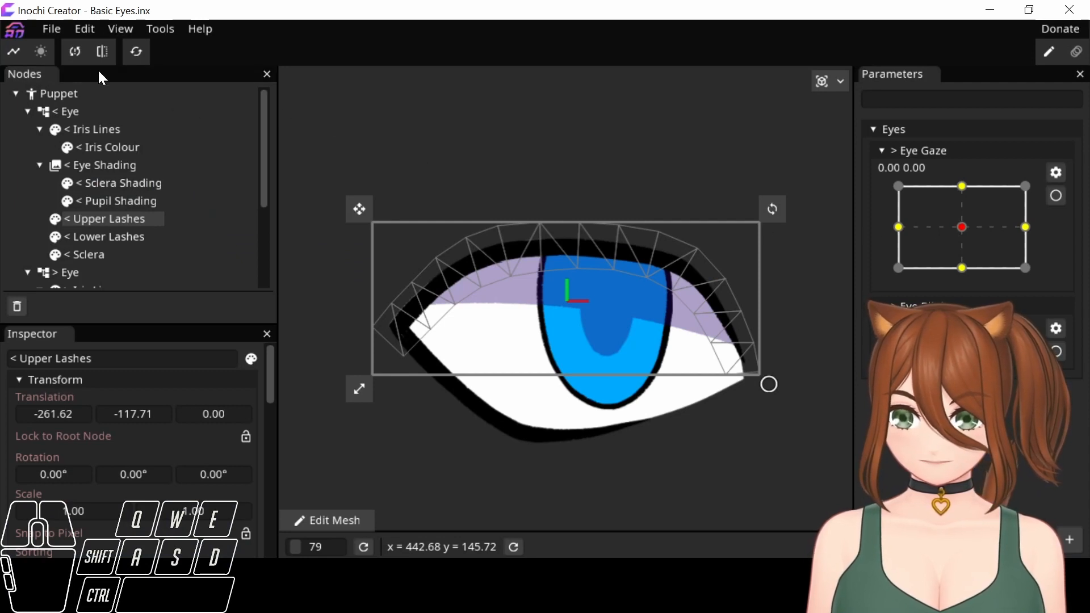
Open Flip Pairing and pair the "< Eye" node with "> Eye"
left_click(101, 53)
left_click(99, 52)
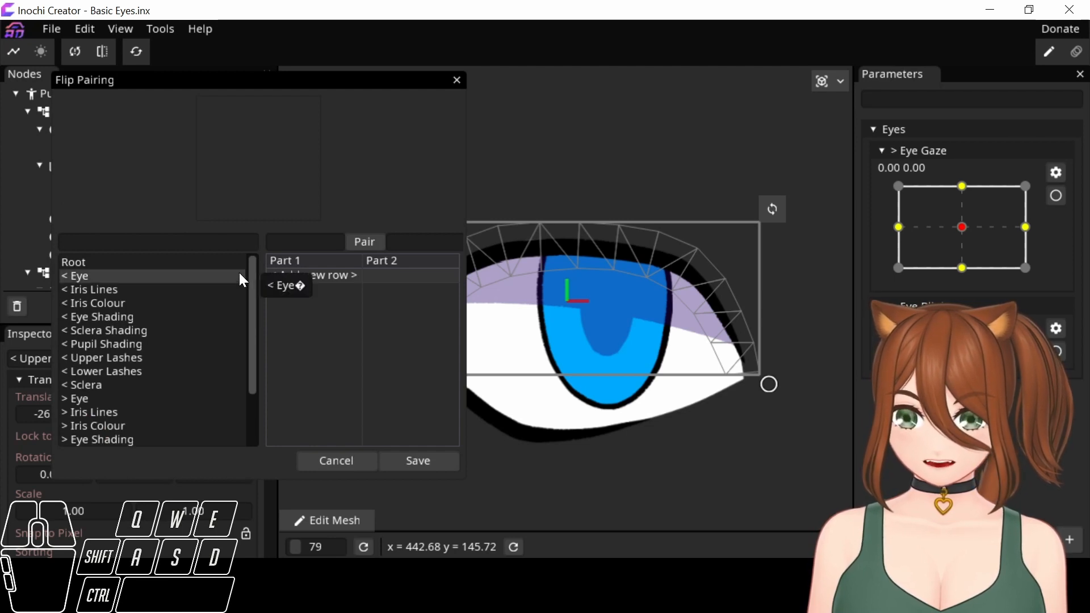
left_click_drag(250, 281, 224, 236)
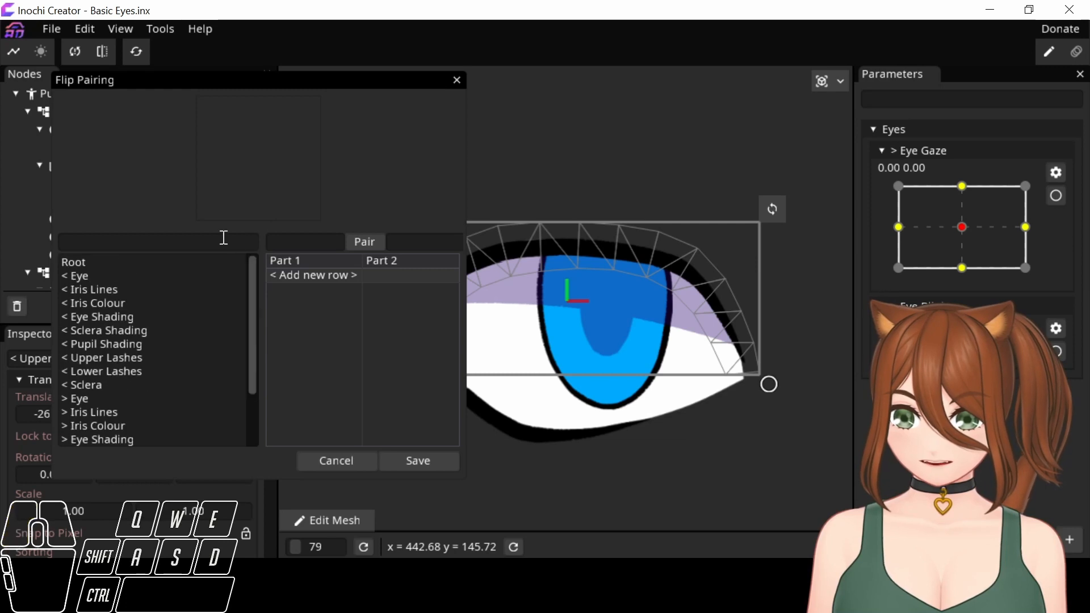
left_click_drag(80, 277, 313, 289)
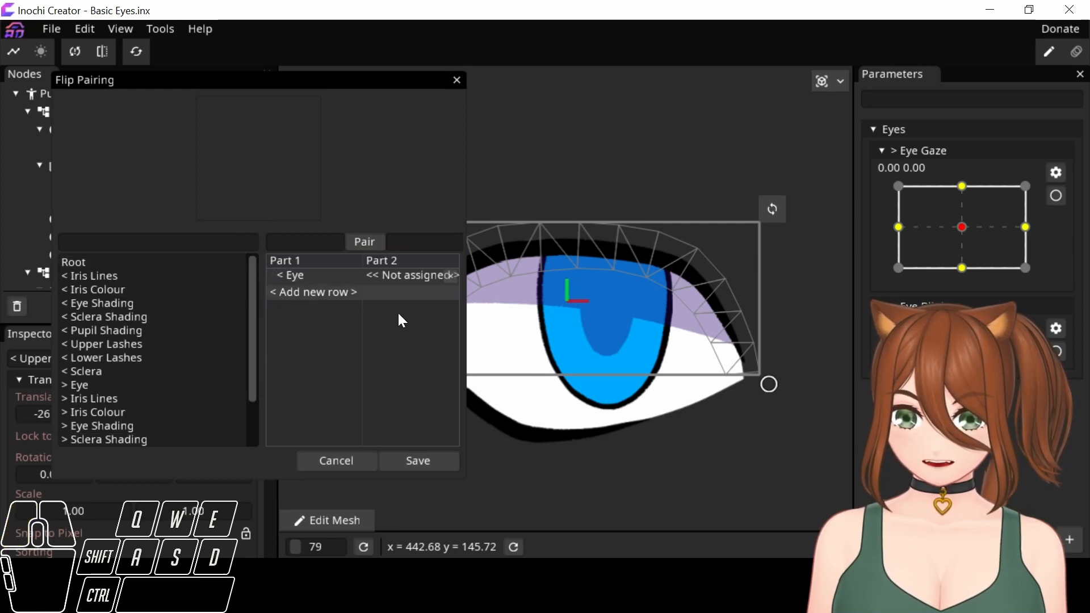
mouse_move(227, 303)
left_mouse_down()
mouse_move(254, 287)
mouse_move(254, 348)
left_mouse_up()
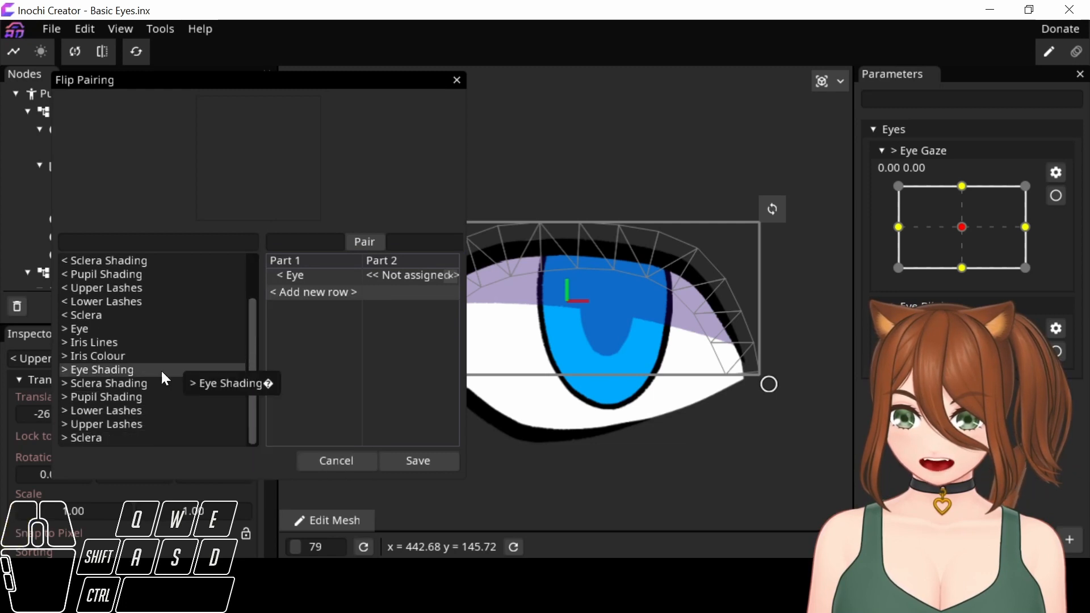
left_click_drag(80, 332, 384, 274)
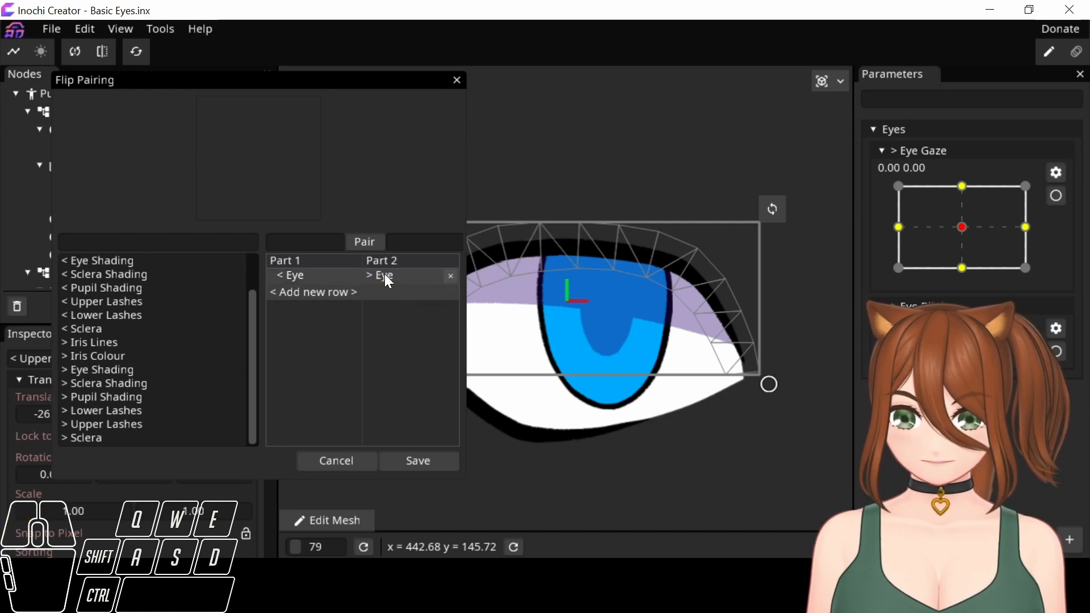
Add a flip pair matching "< Iris Lines" with "> Iris Lines"
scroll(148, 318, "up", 1)
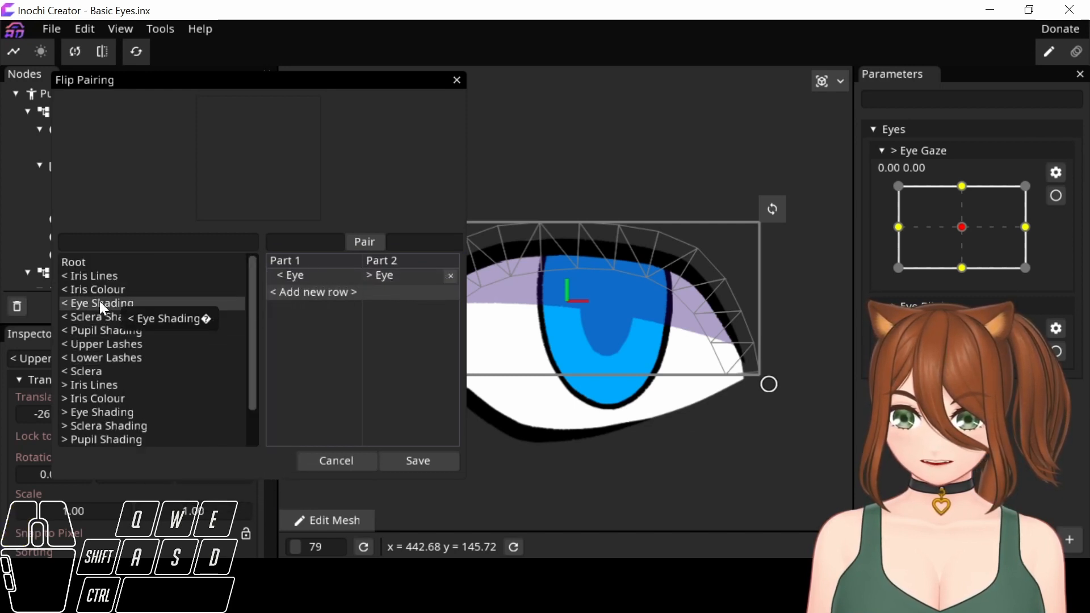
left_click_drag(104, 276, 311, 300)
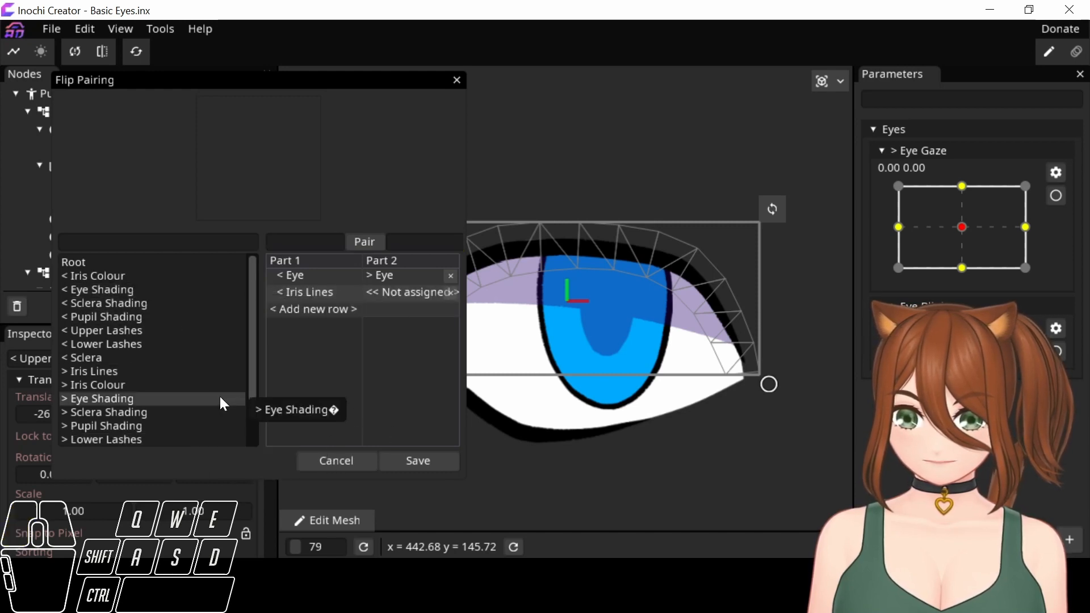
scroll(170, 389, "down", 1)
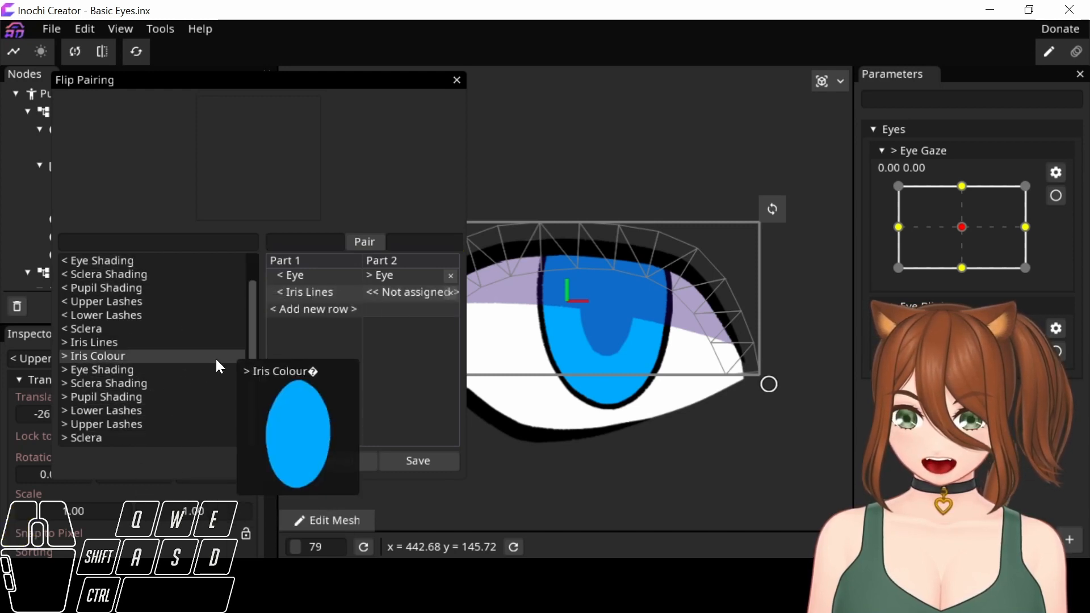
left_click_drag(254, 336, 240, 278)
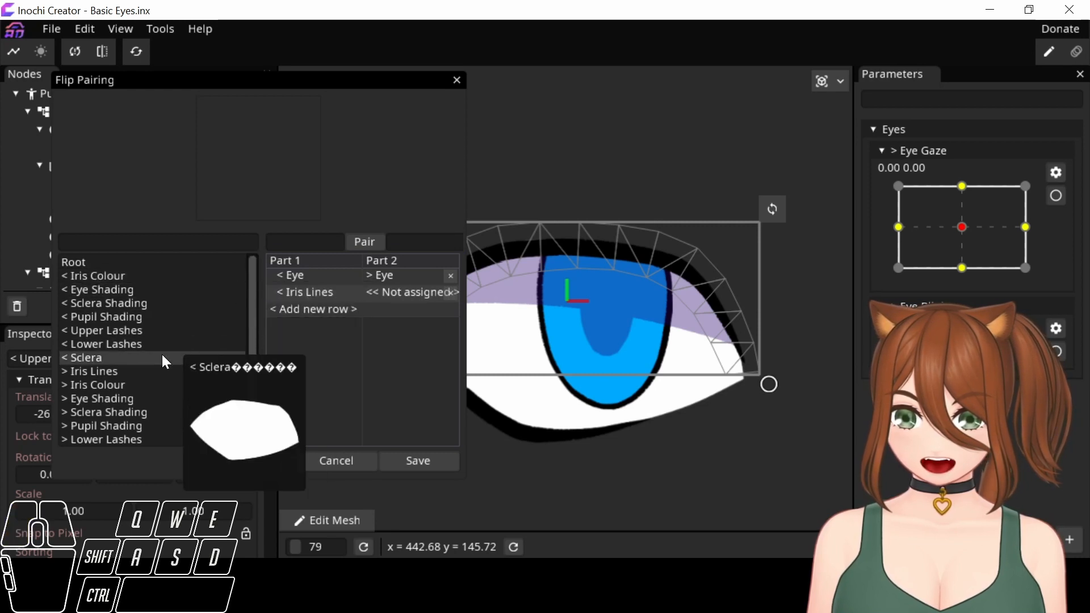
scroll(148, 372, "down", 1)
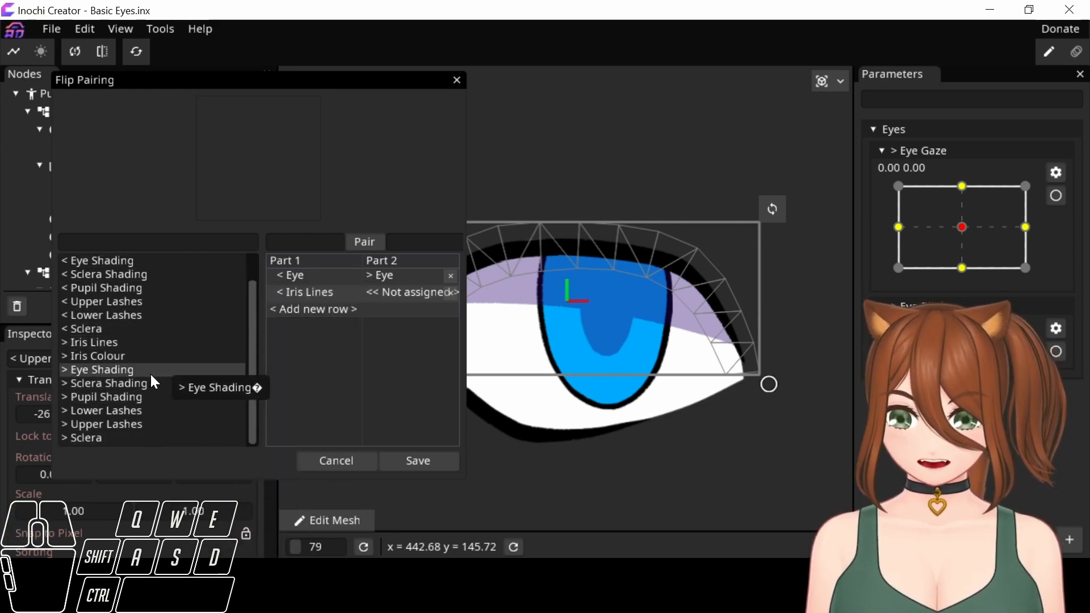
scroll(151, 373, "up", 1)
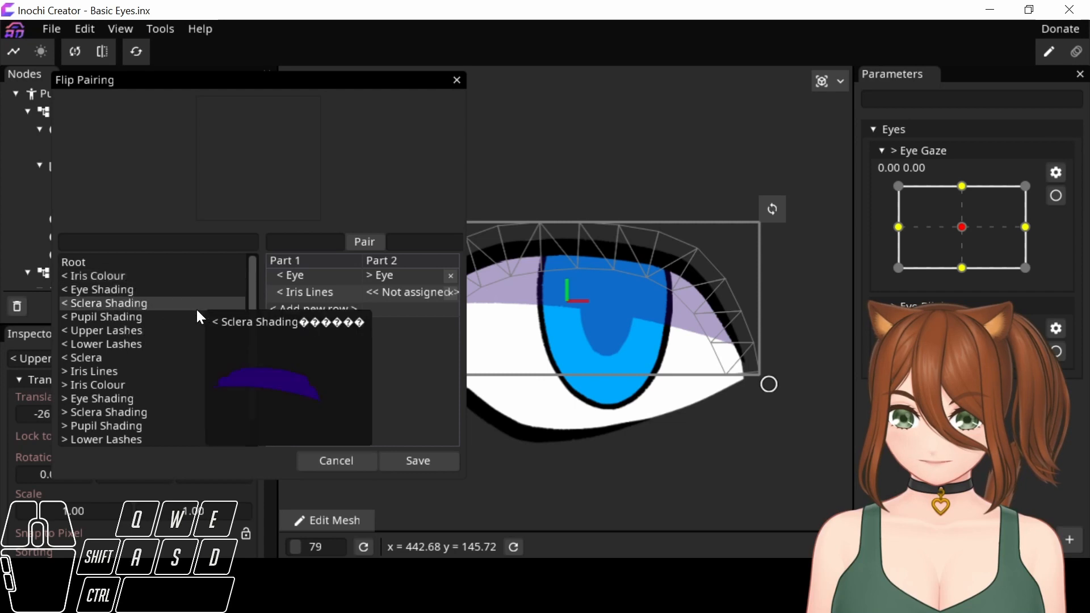
scroll(242, 340, "down", 1)
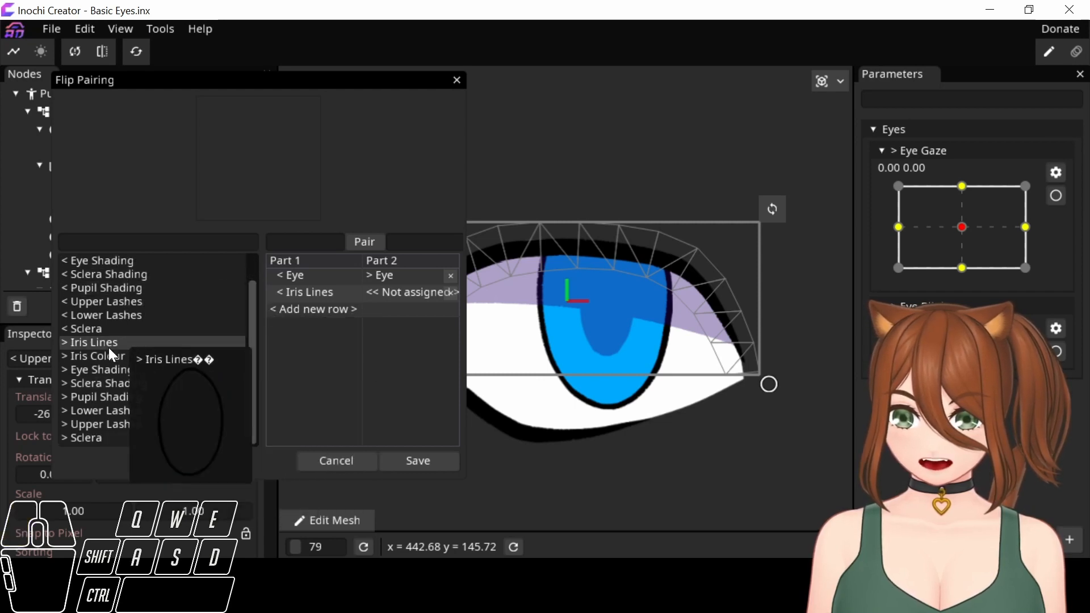
left_click_drag(107, 348, 403, 288)
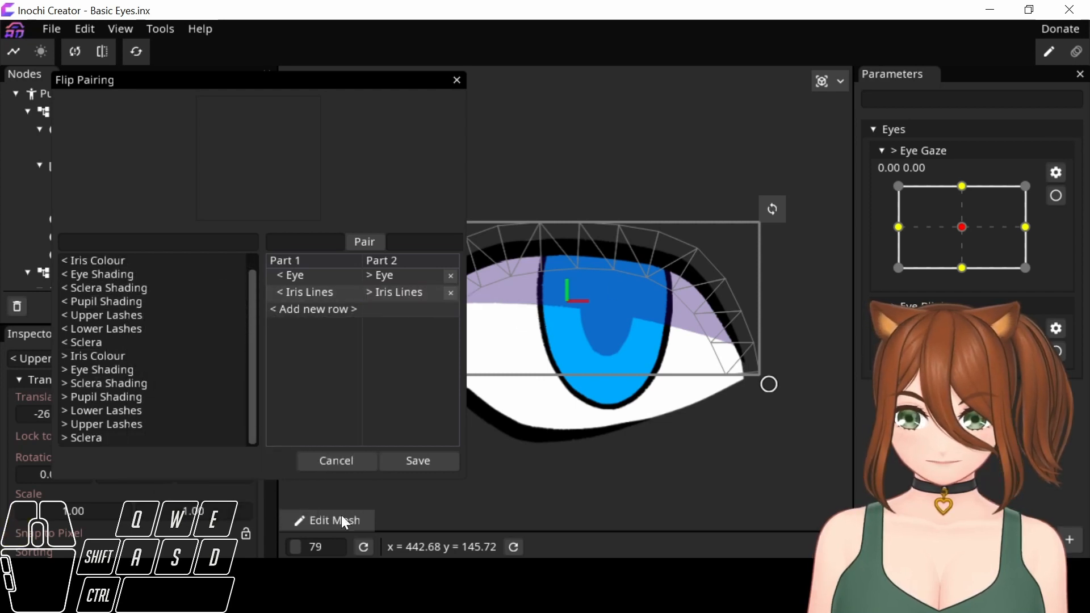
Pair the "<" and ">" versions of Iris Colour, Eye Shading, Sclera Shading and Pupil Shading
left_click_drag(131, 261, 306, 310)
left_click_drag(139, 356, 397, 309)
left_click_drag(108, 276, 312, 327)
left_click_drag(124, 344, 397, 326)
left_click_drag(142, 278, 312, 343)
mouse_move(137, 330)
left_mouse_down()
mouse_move(364, 356)
mouse_move(391, 344)
left_mouse_up()
left_click_drag(140, 276, 312, 360)
left_click_drag(130, 317, 392, 359)
Pair both eyes' Upper Lashes and Lower Lashes, add "< Sclera" and "> Sclera" as separate rows, and save the pairings
left_click_drag(141, 278, 312, 377)
left_click_drag(131, 317, 392, 376)
left_click_drag(141, 279, 312, 394)
mouse_move(131, 290)
left_mouse_down()
mouse_move(243, 309)
mouse_move(397, 394)
left_mouse_up()
left_click_drag(85, 276, 376, 428)
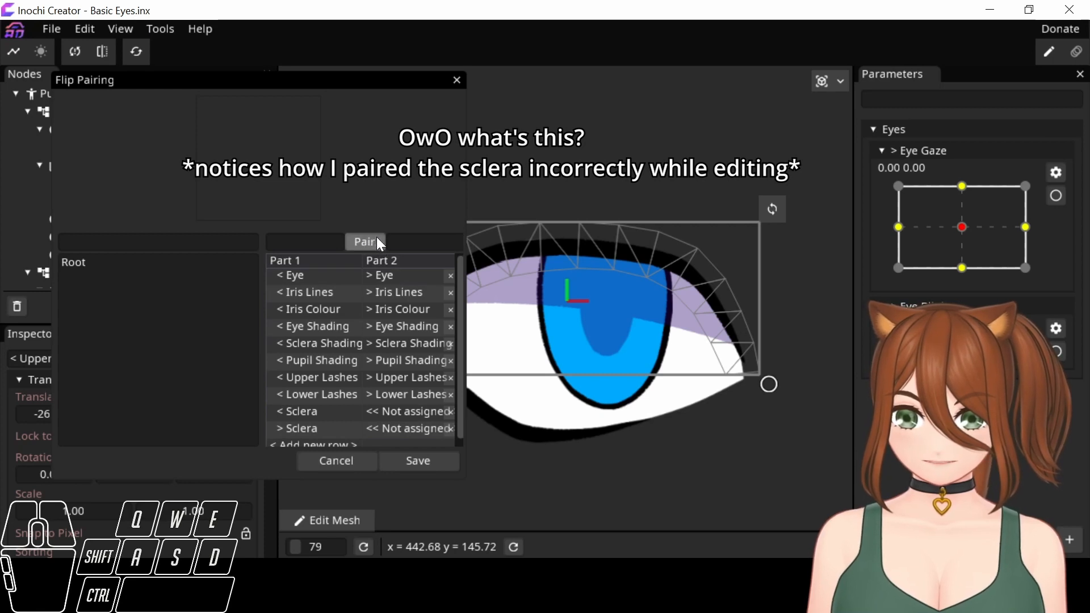
left_click(421, 462)
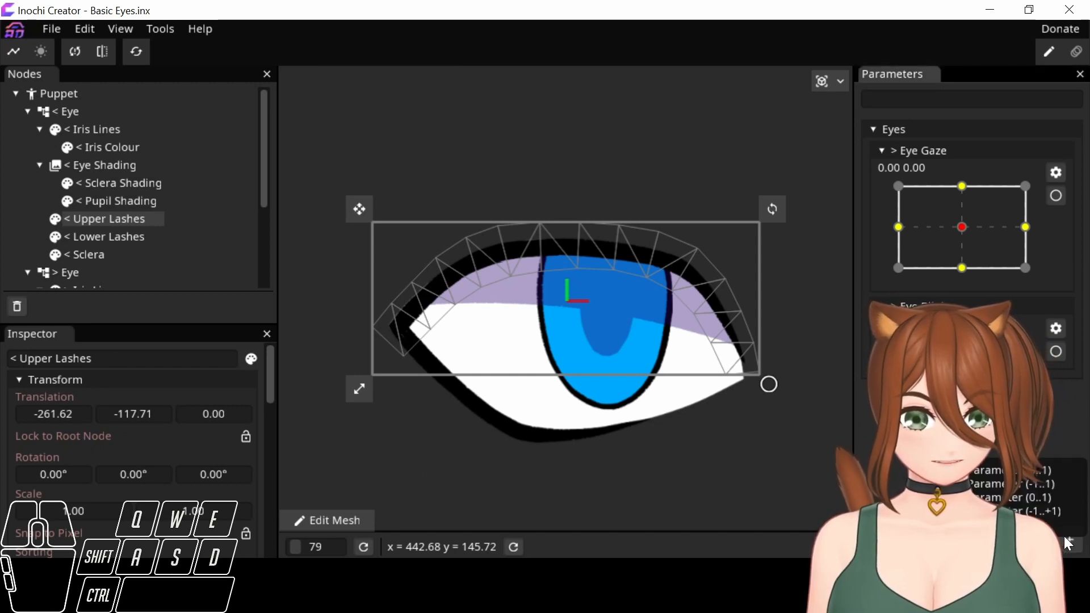
Add a 2D "< Eye Gaze" parameter (-1..+1) and a matching blink parameter with axis breakpoints at 0.00 and -0.75
left_click(1030, 513)
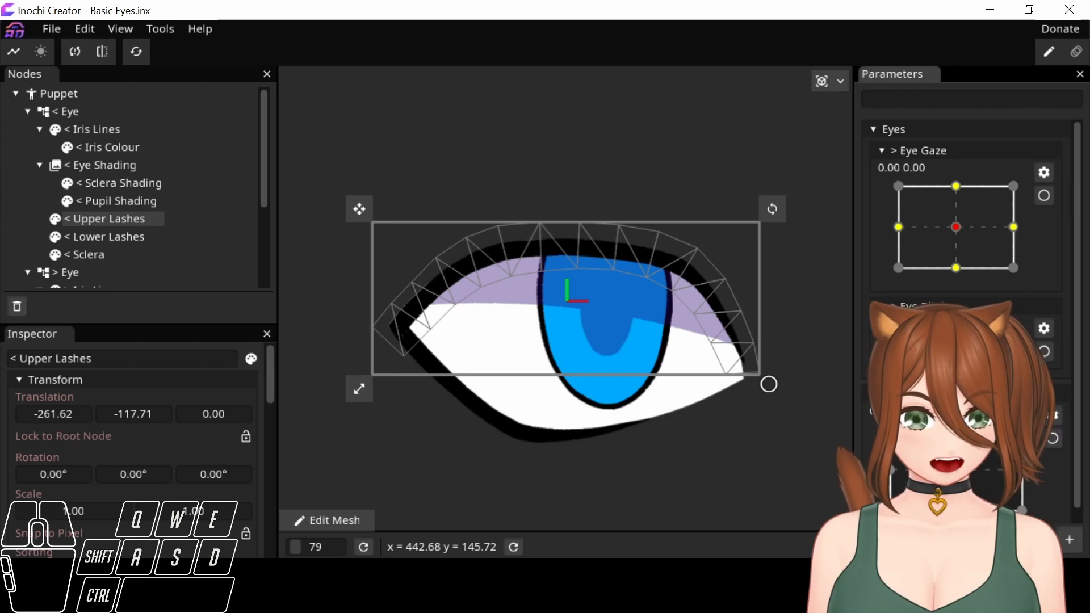
scroll(965, 318, "down", 1)
left_click(1052, 401)
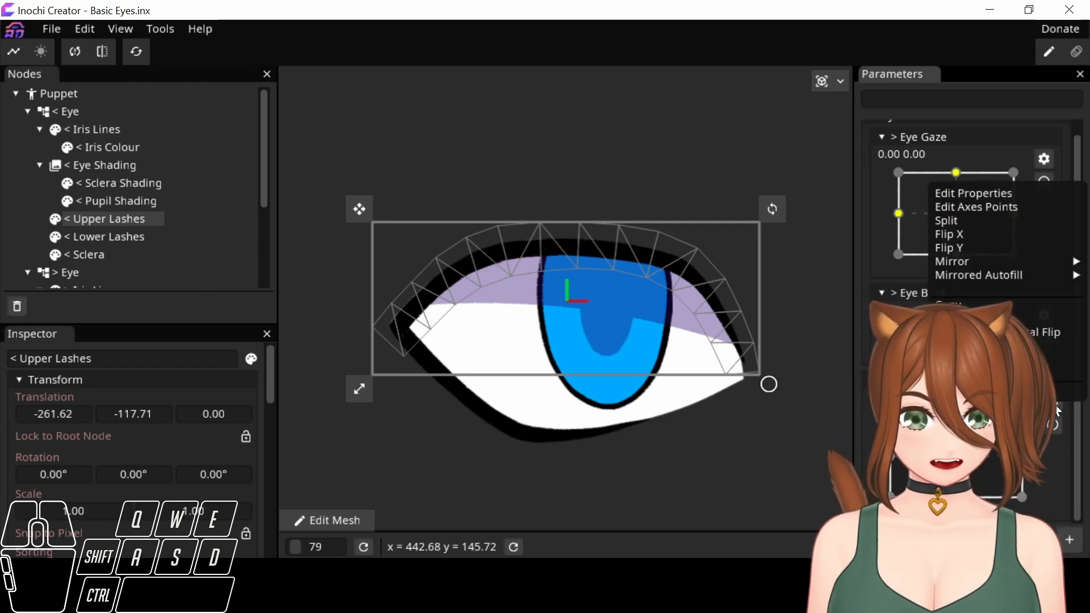
key("Escape")
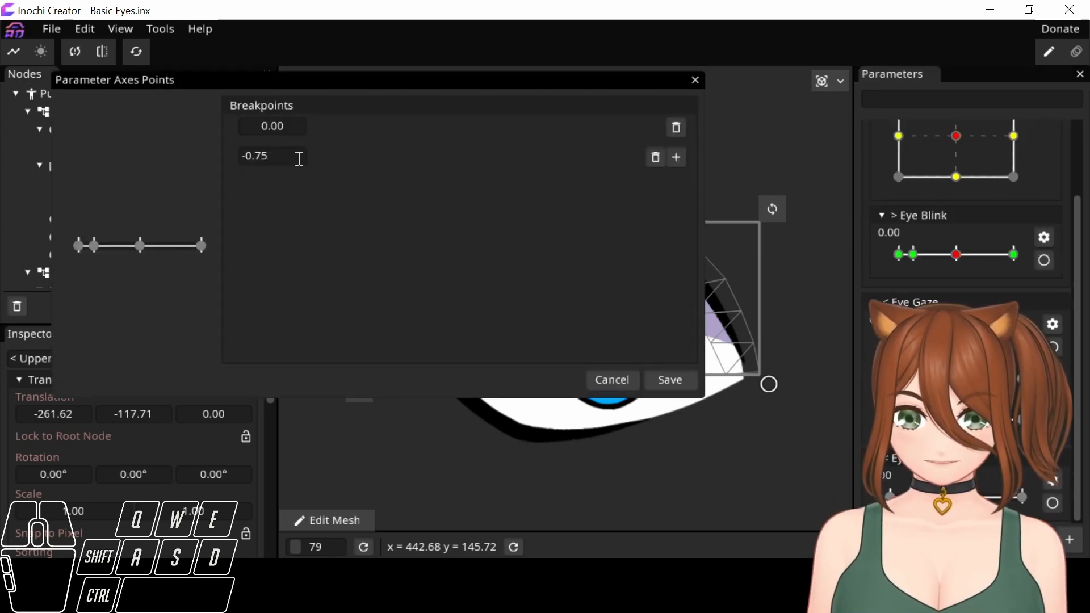
left_click(670, 379)
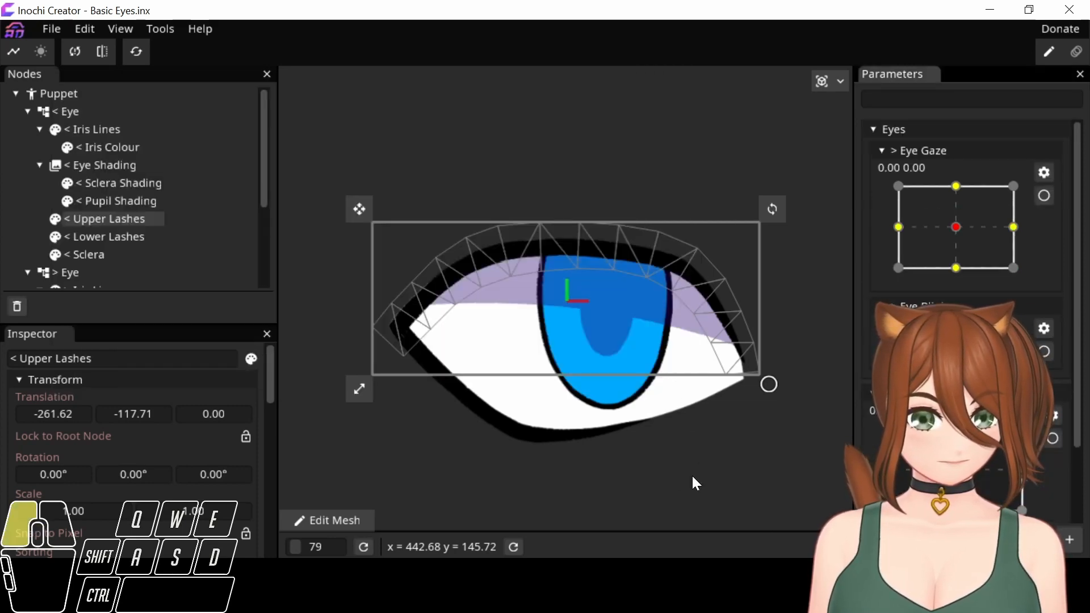
Copy the "> Eye Gaze" parameter and open the options of "< Eye Gaze" for pasting
left_click(1050, 167)
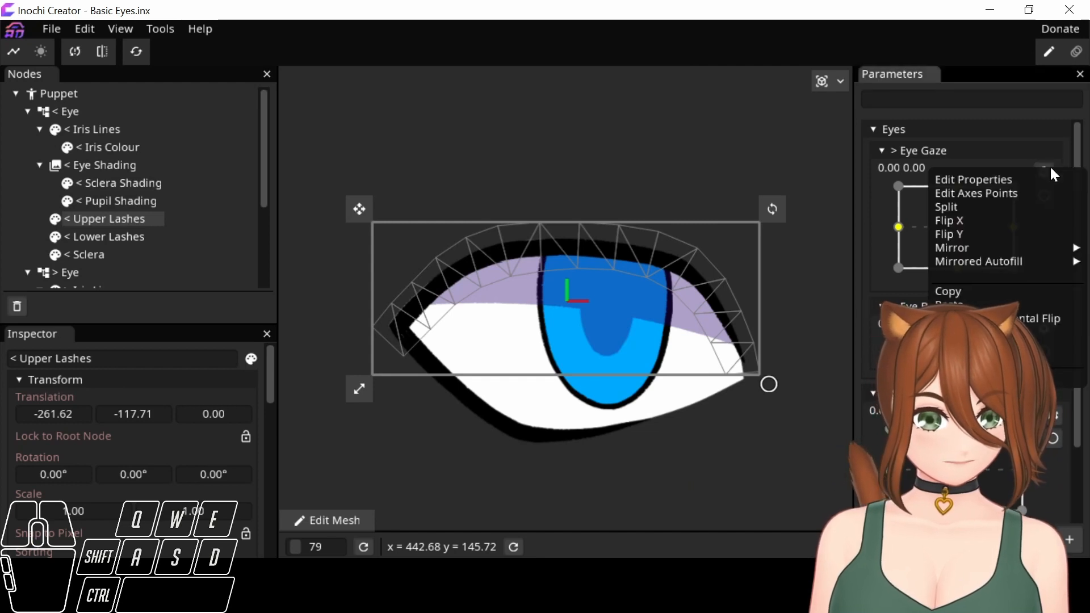
left_click(1002, 288)
scroll(1001, 288, "down", 2)
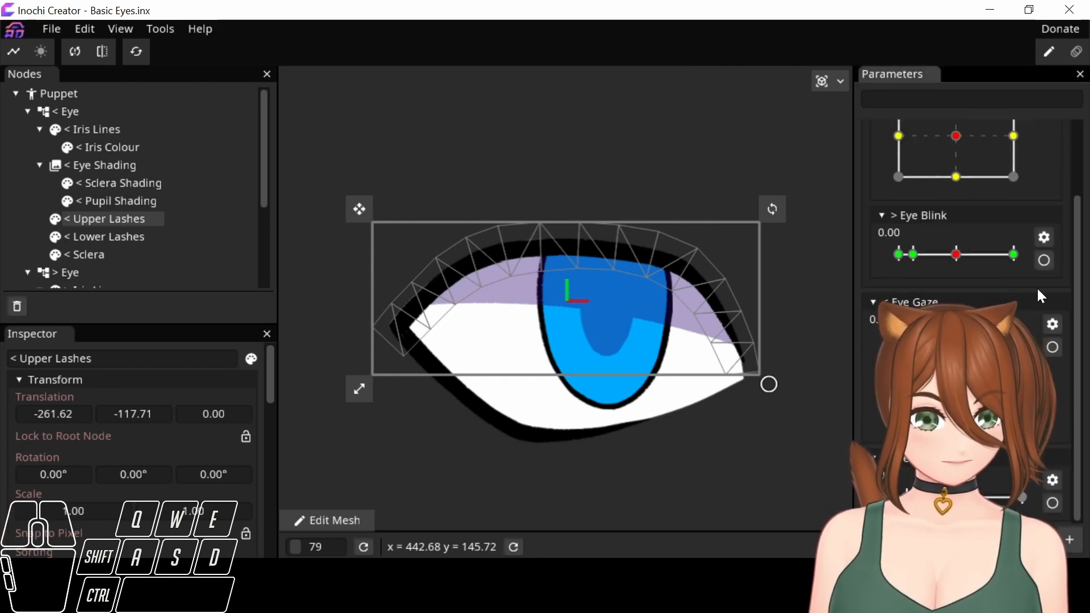
left_click(1054, 321)
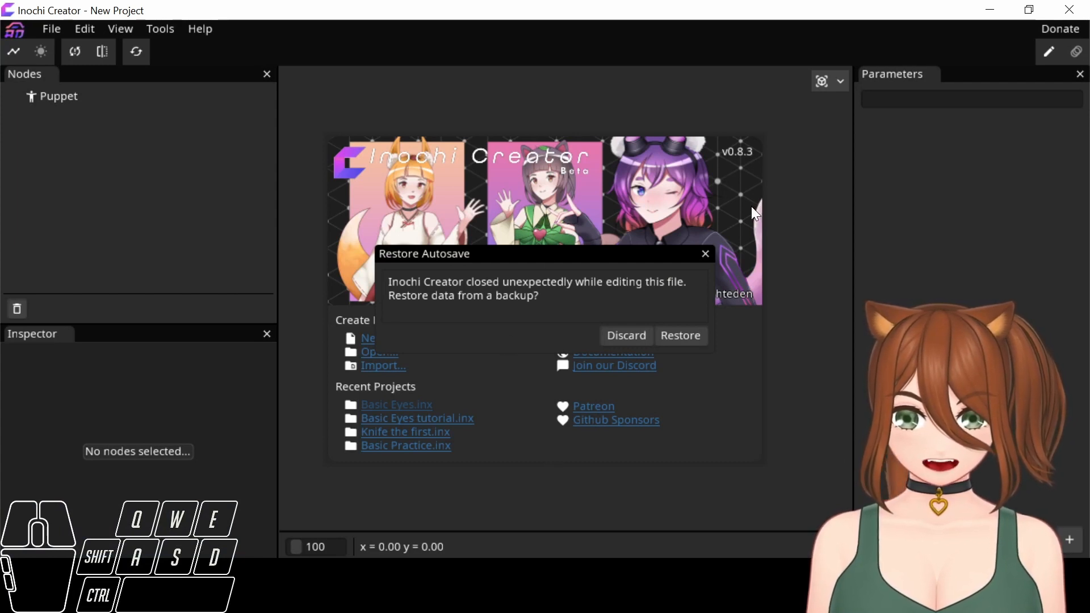
Restore the Basic Eyes project from its autosave backup
left_click(673, 335)
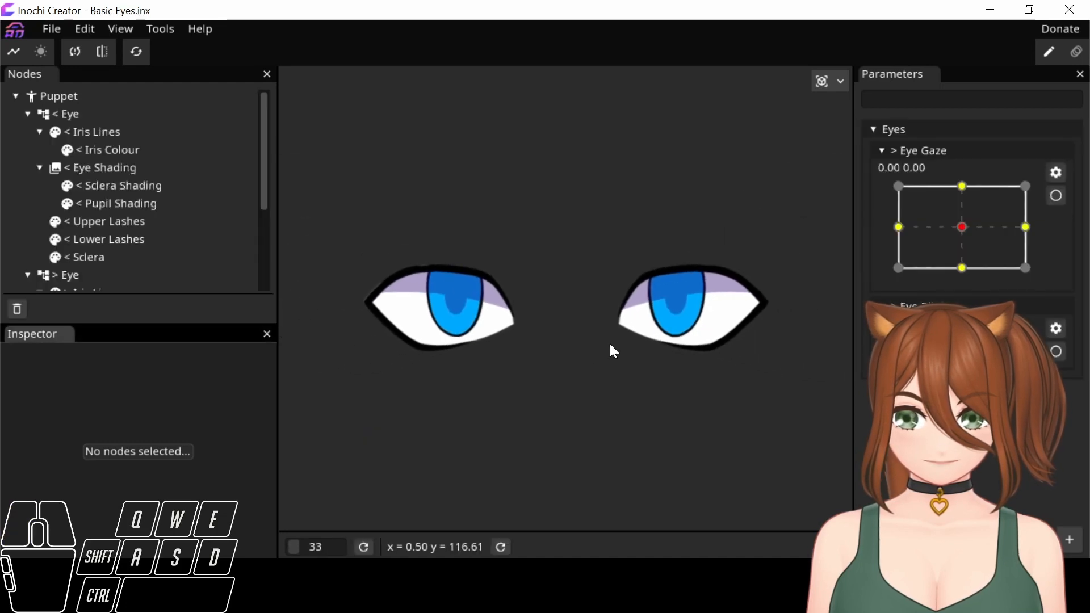
Copy the "> Eye Gaze" parameter and paste it into "< Eye Gaze" with a horizontal flip
left_click_drag(613, 351, 676, 377)
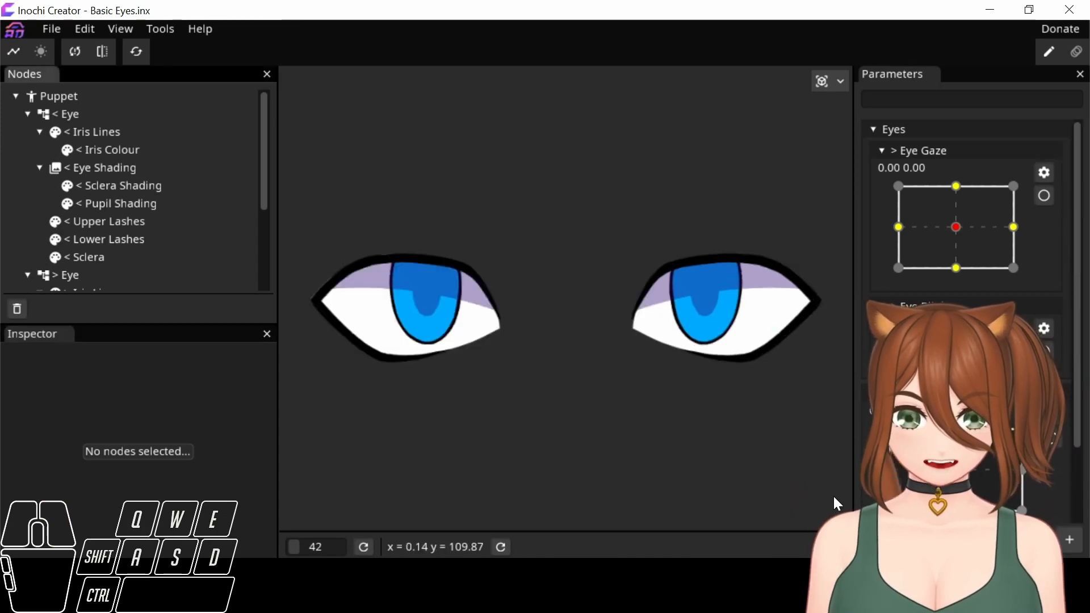
left_click(1043, 170)
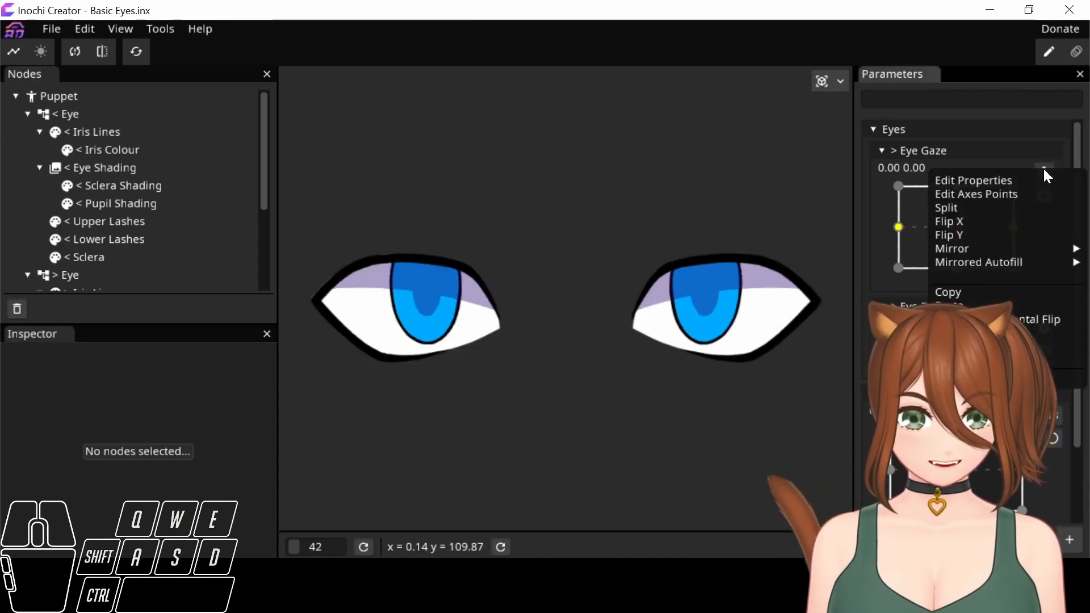
left_click(972, 303)
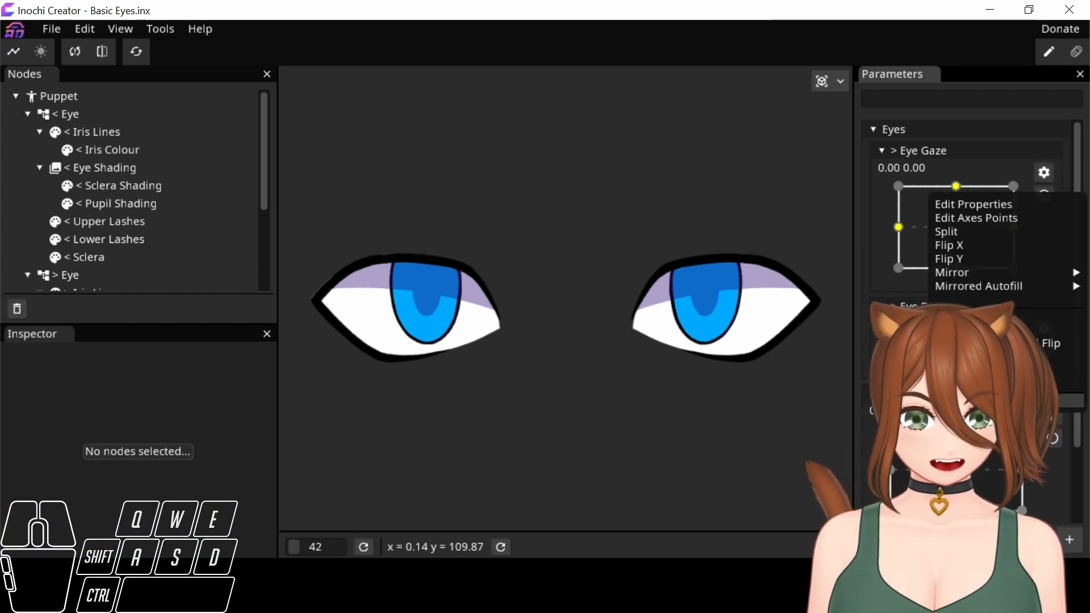
left_click(997, 342)
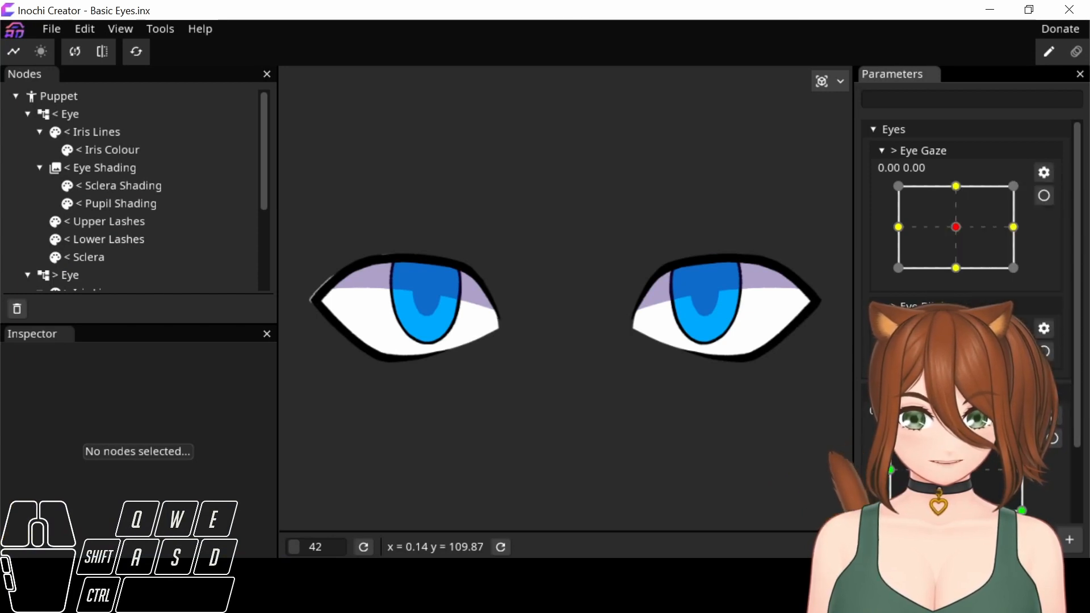
Apply Flip X to the "< Eye Gaze" parameter and compare its iris movement with that of "> Eye Gaze"
mouse_move(957, 470)
left_mouse_down()
mouse_move(925, 437)
mouse_move(999, 502)
mouse_move(954, 468)
mouse_move(1051, 473)
mouse_move(891, 451)
mouse_move(944, 482)
mouse_move(957, 470)
left_mouse_up()
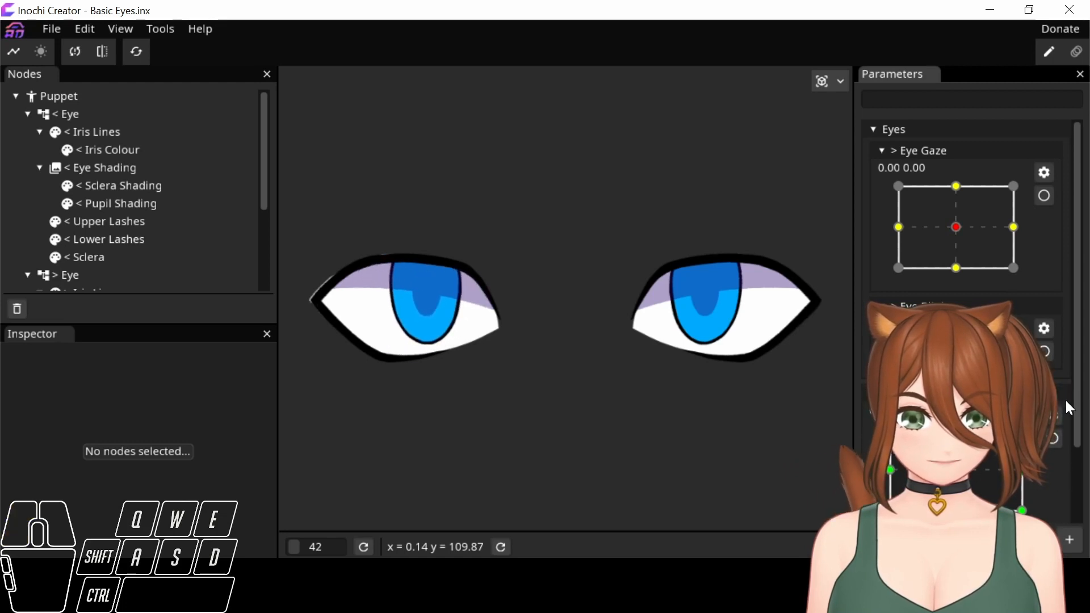
right_click(1055, 423)
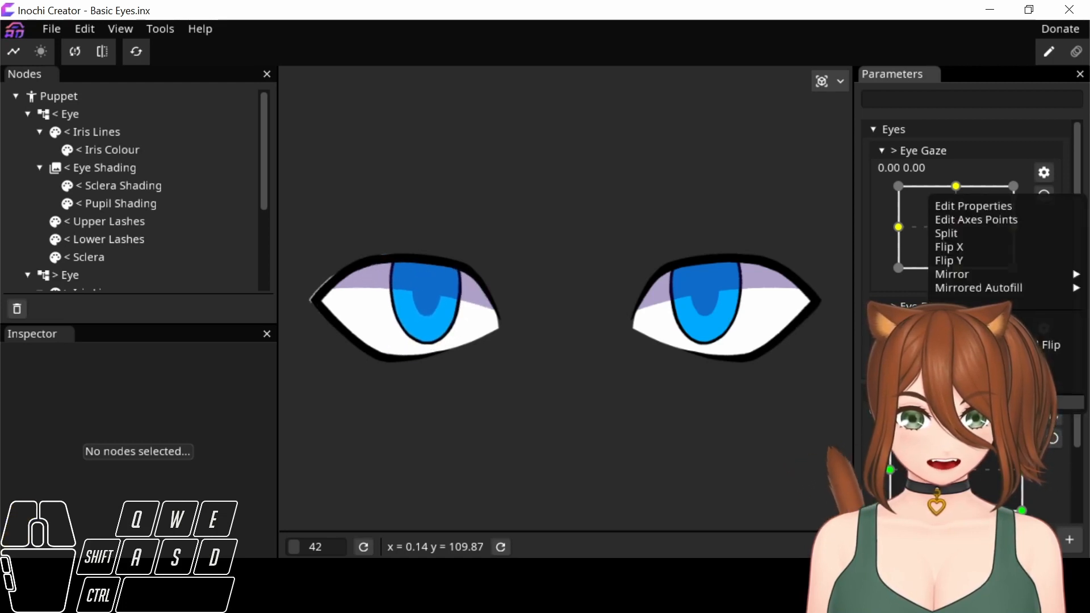
left_click(973, 245)
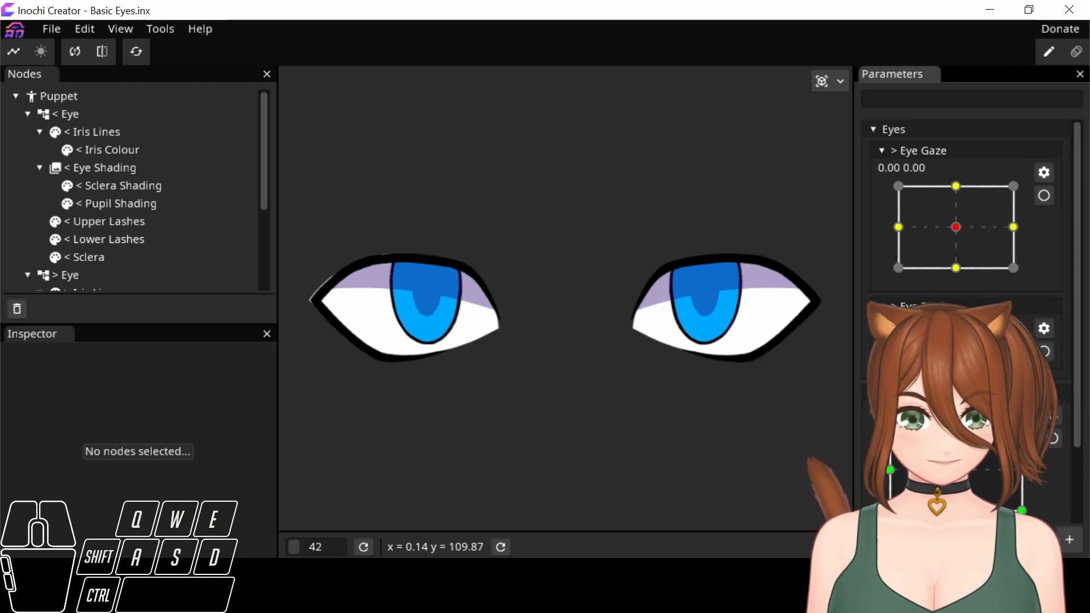
mouse_move(956, 470)
left_mouse_down()
mouse_move(929, 495)
mouse_move(915, 461)
mouse_move(969, 448)
mouse_move(957, 470)
left_mouse_up()
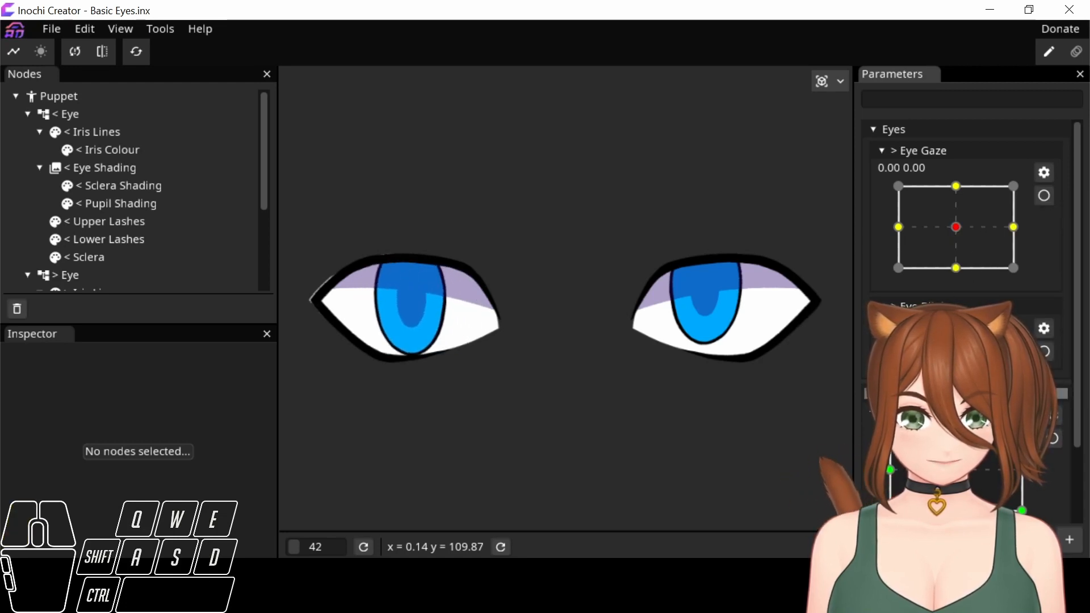
left_click_drag(956, 227, 992, 250)
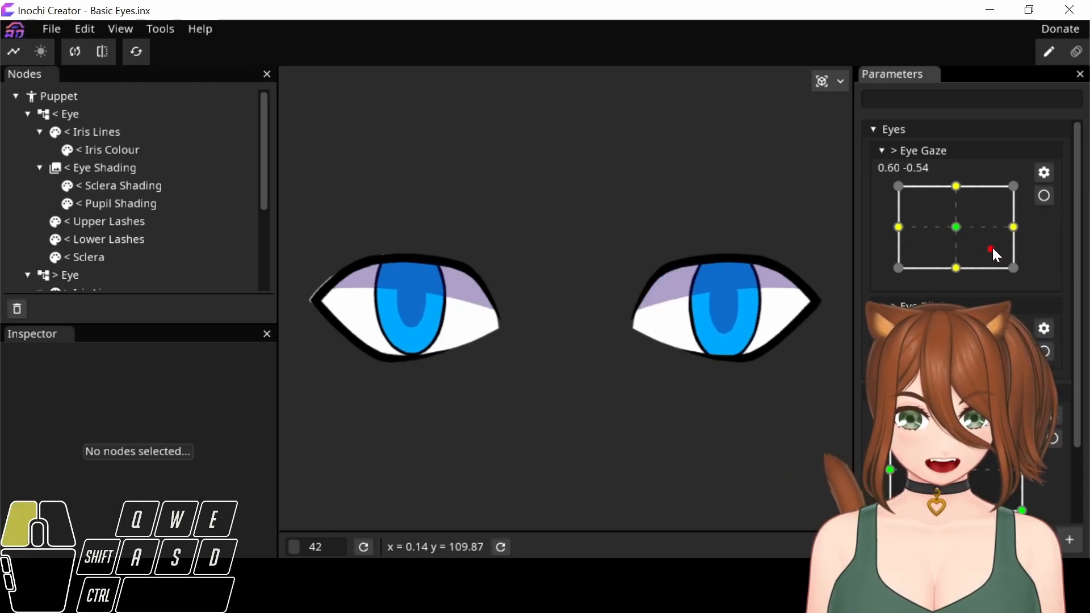
Copy the "> Eye Blink" parameter and paste it into the "<" eye's blink parameter with a horizontal flip
scroll(1040, 226, "down", 3)
left_click(1043, 237)
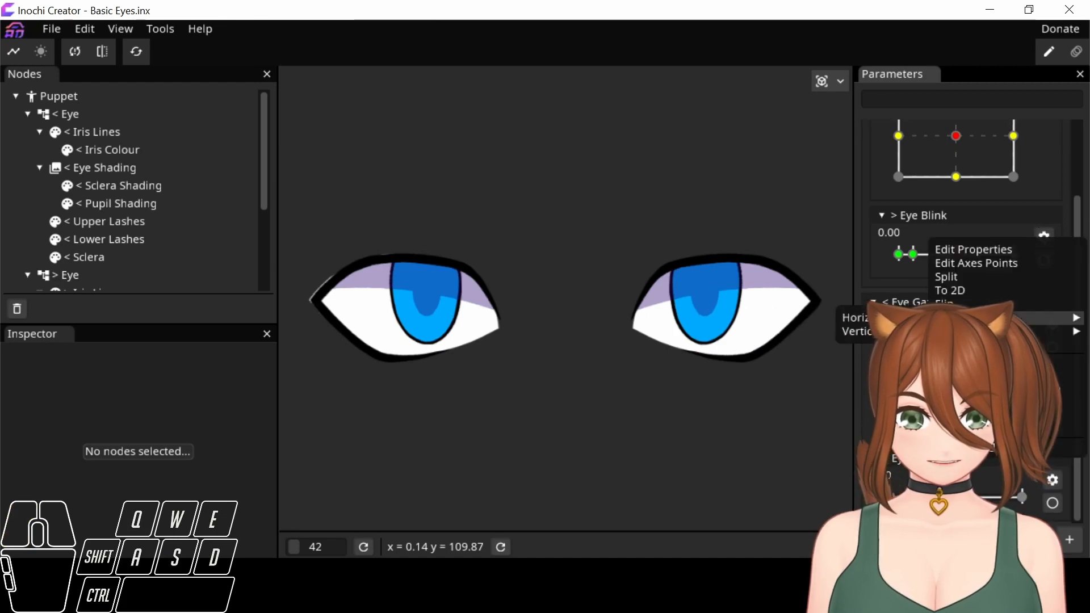
left_click(993, 361)
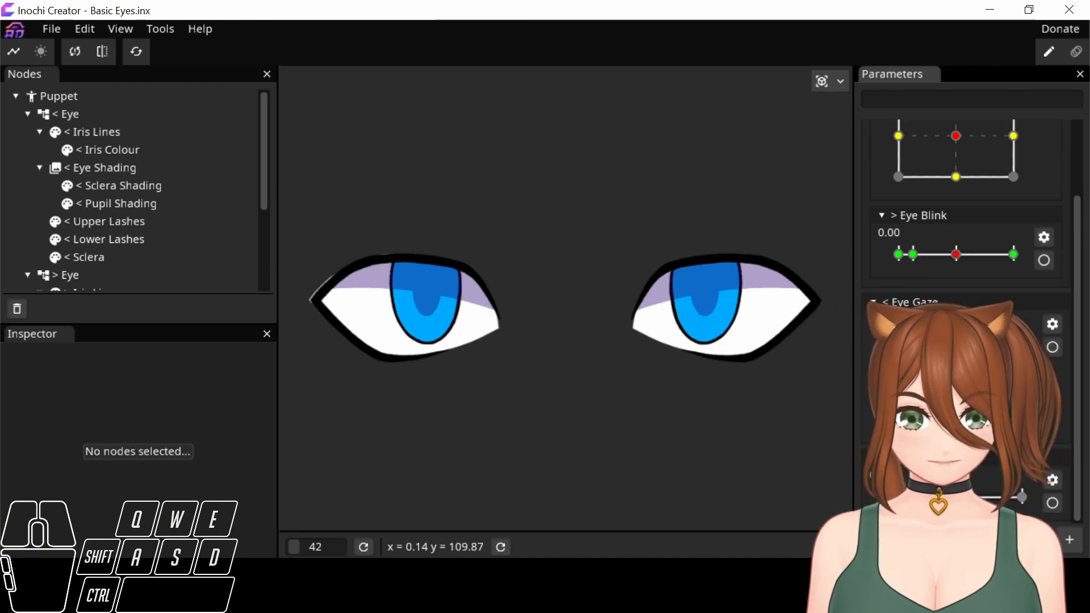
left_click(1051, 480)
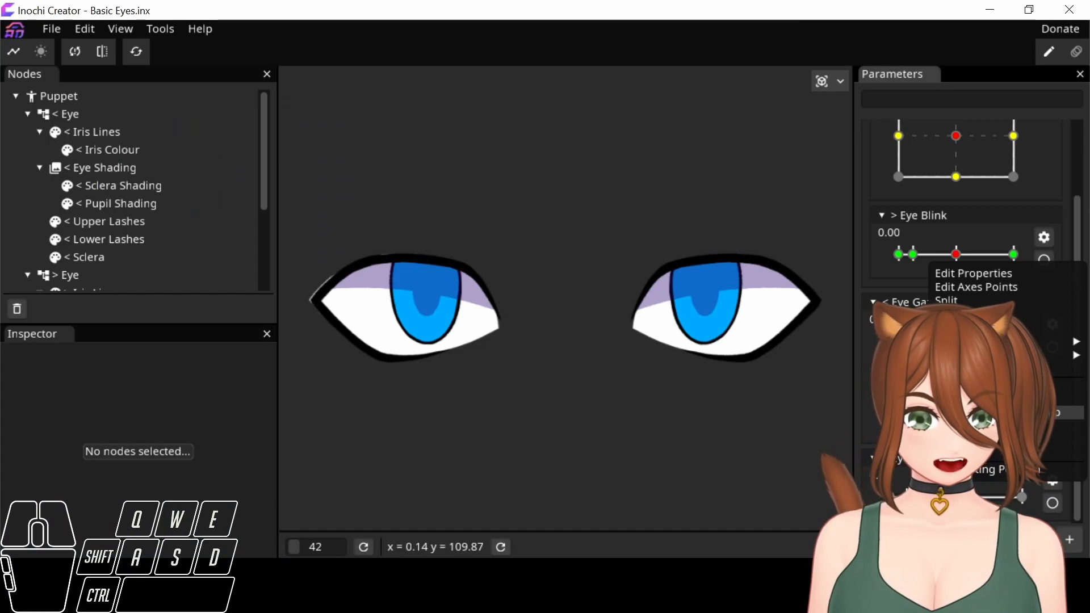
left_click(993, 412)
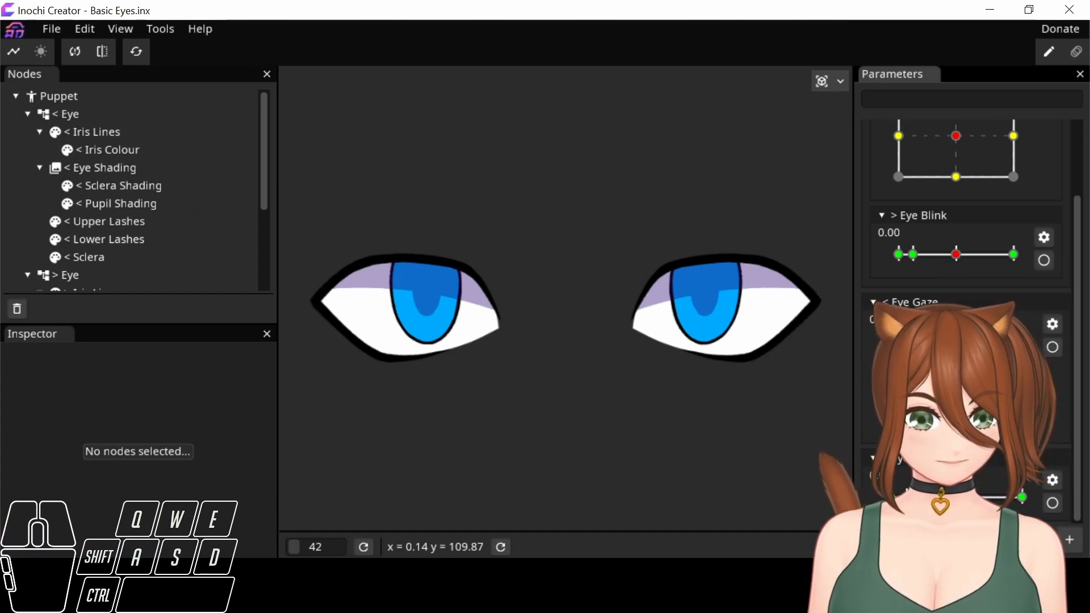
Test the blink parameters of both eyes by moving their values away from the neutral position
mouse_move(956, 497)
left_mouse_down()
mouse_move(896, 497)
mouse_move(1007, 497)
mouse_move(894, 497)
mouse_move(965, 497)
mouse_move(956, 497)
left_mouse_up()
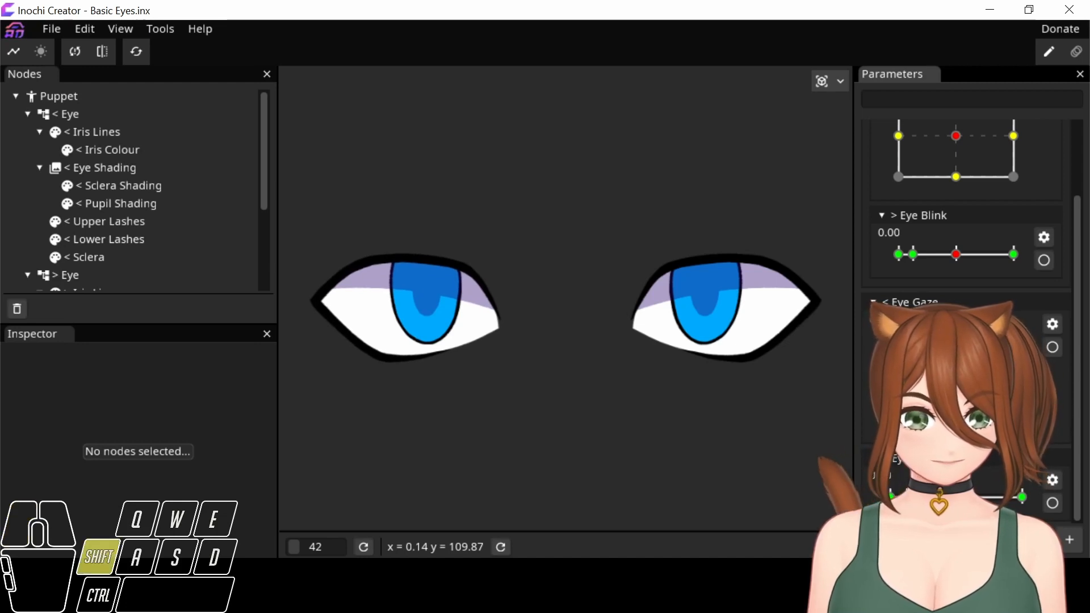
scroll(949, 196, "up", 3)
mouse_move(956, 344)
left_mouse_down()
mouse_move(911, 344)
mouse_move(936, 344)
left_mouse_up()
left_click(956, 344, "shift")
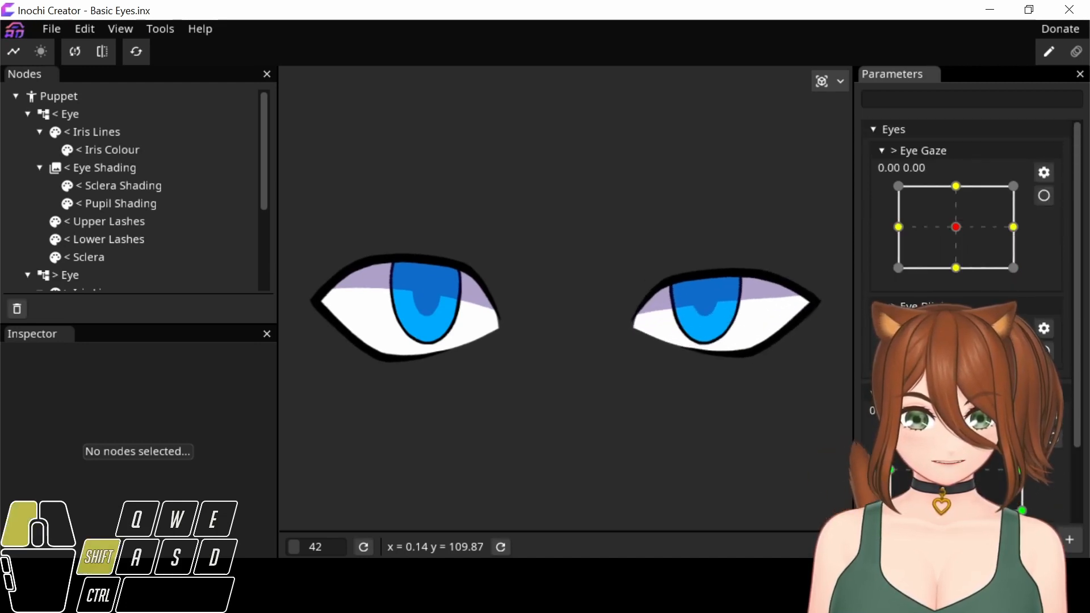